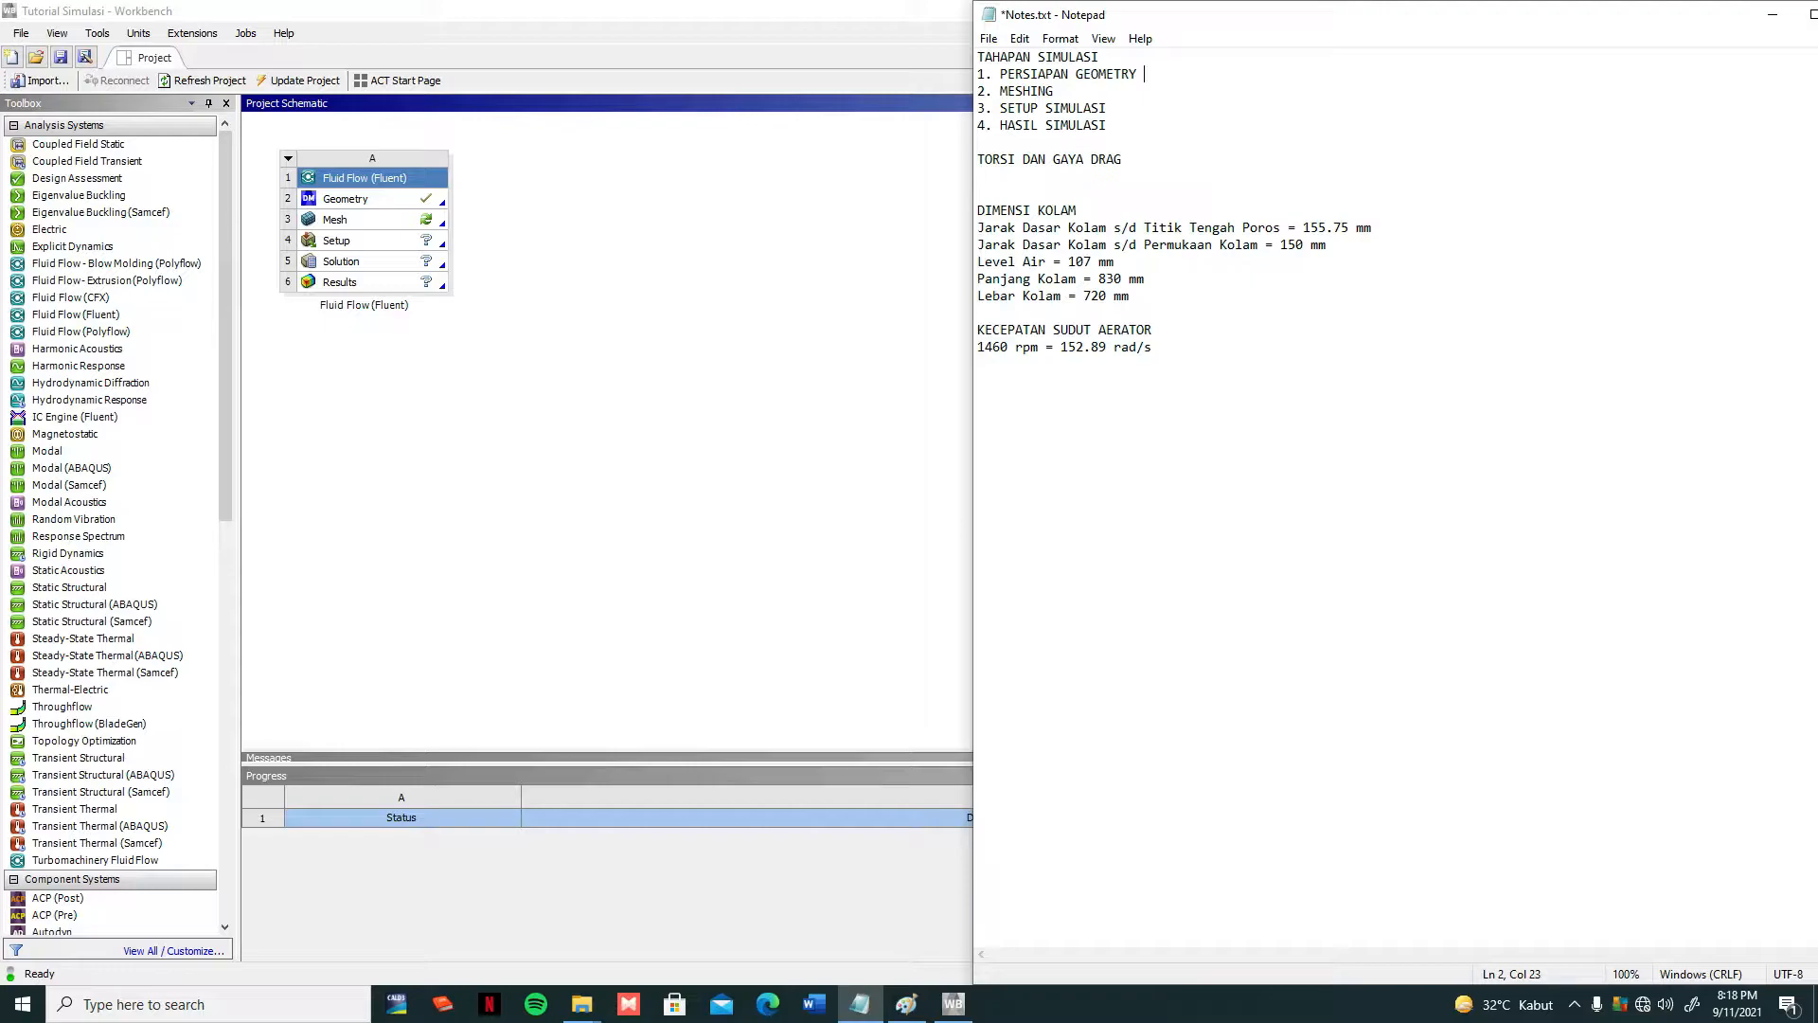
Open the Mesh cell of the Fluid Flow (Fluent) system for editing
type("*")
left_click(428, 208)
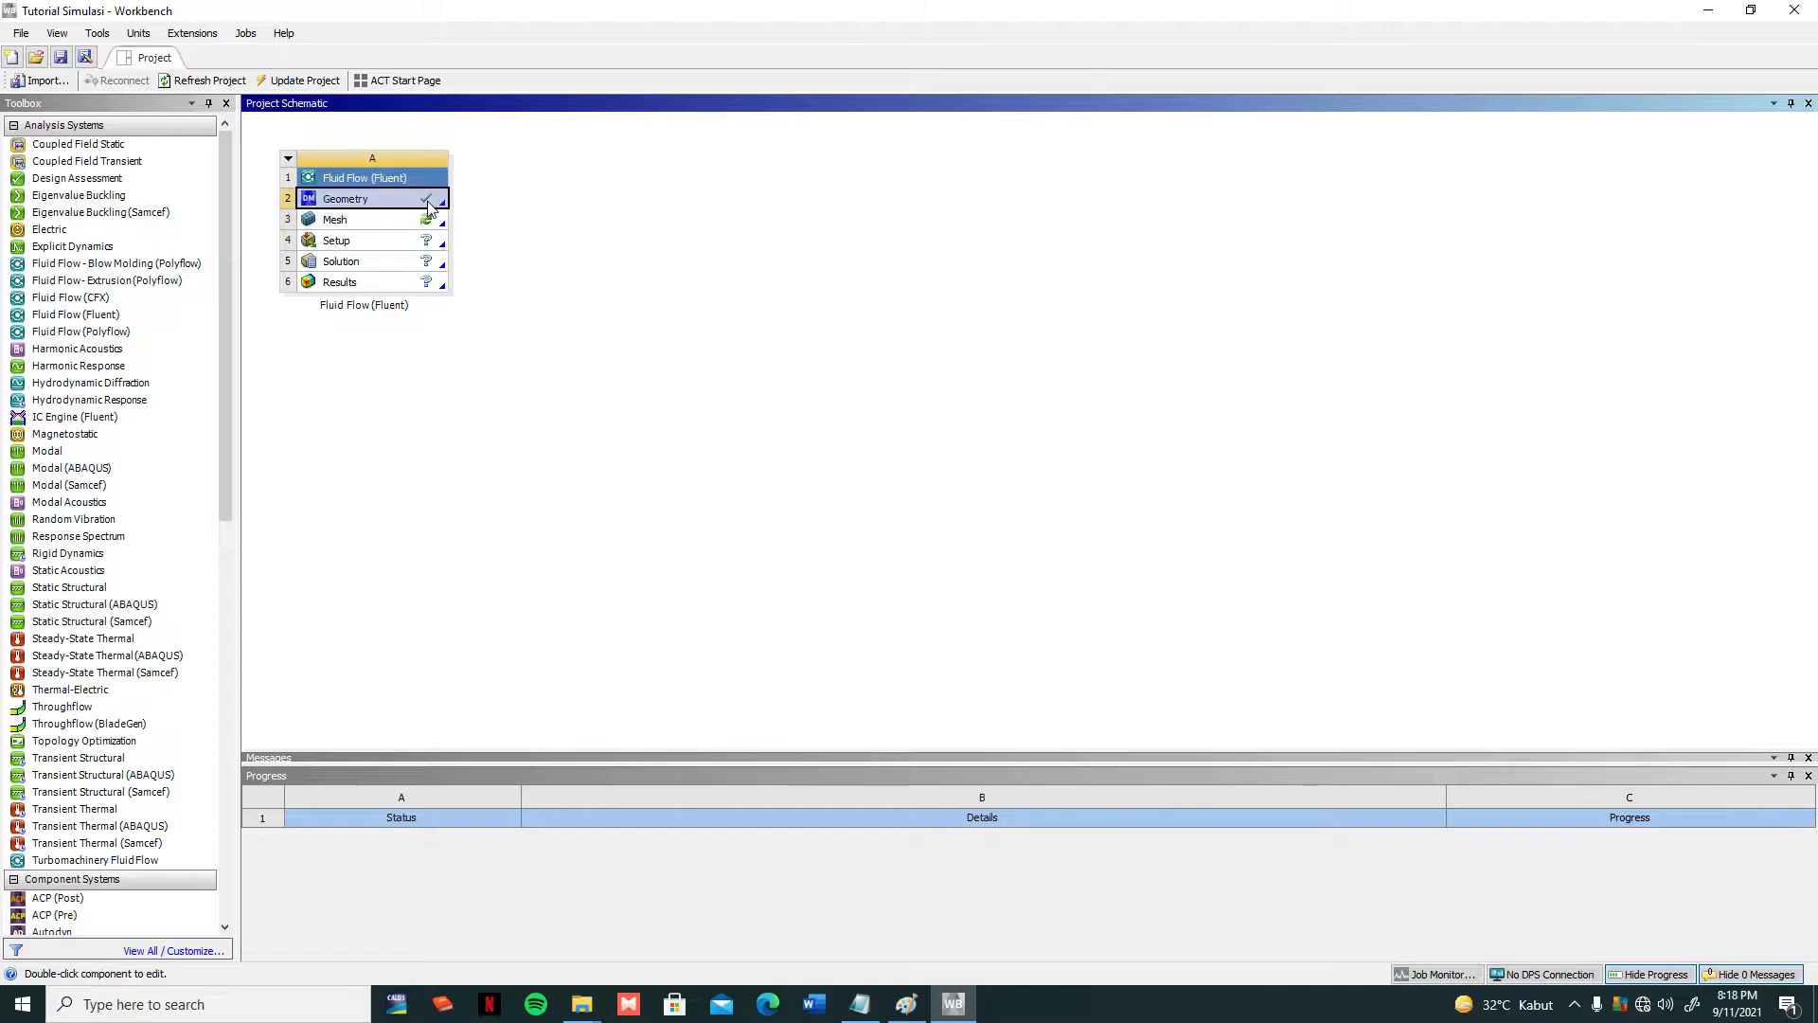
key("Down")
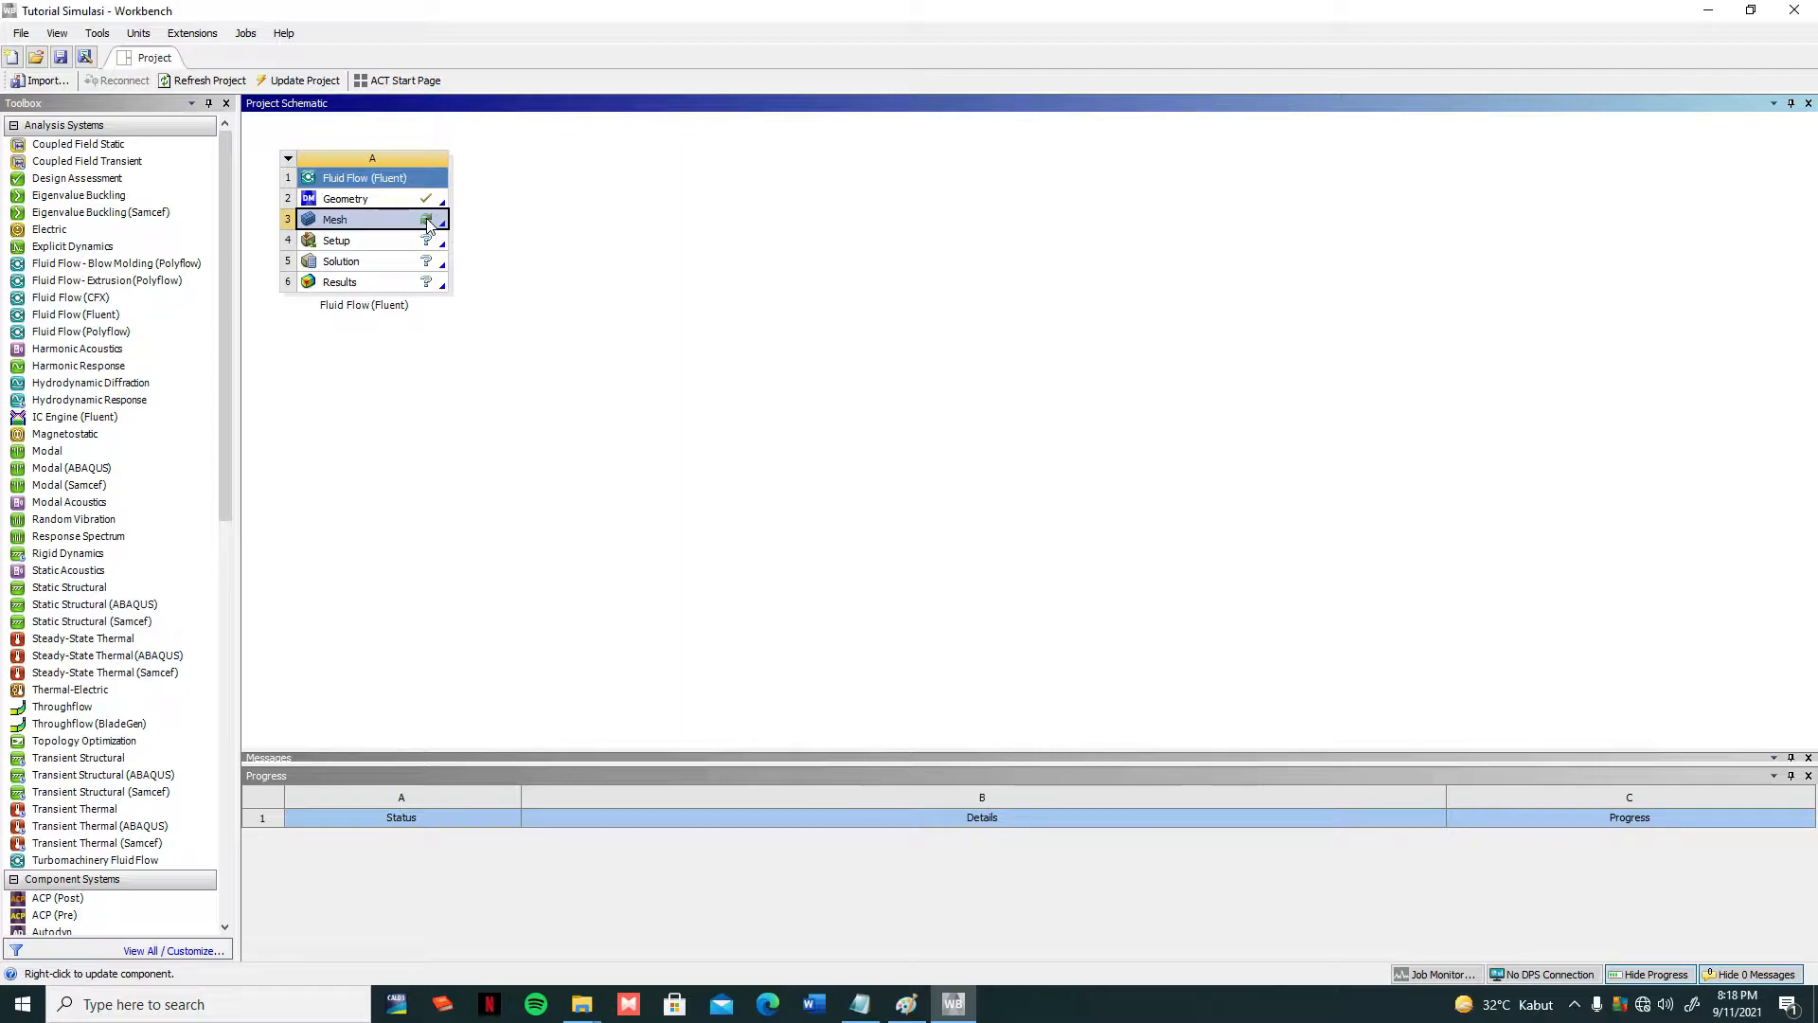
right_click(428, 227)
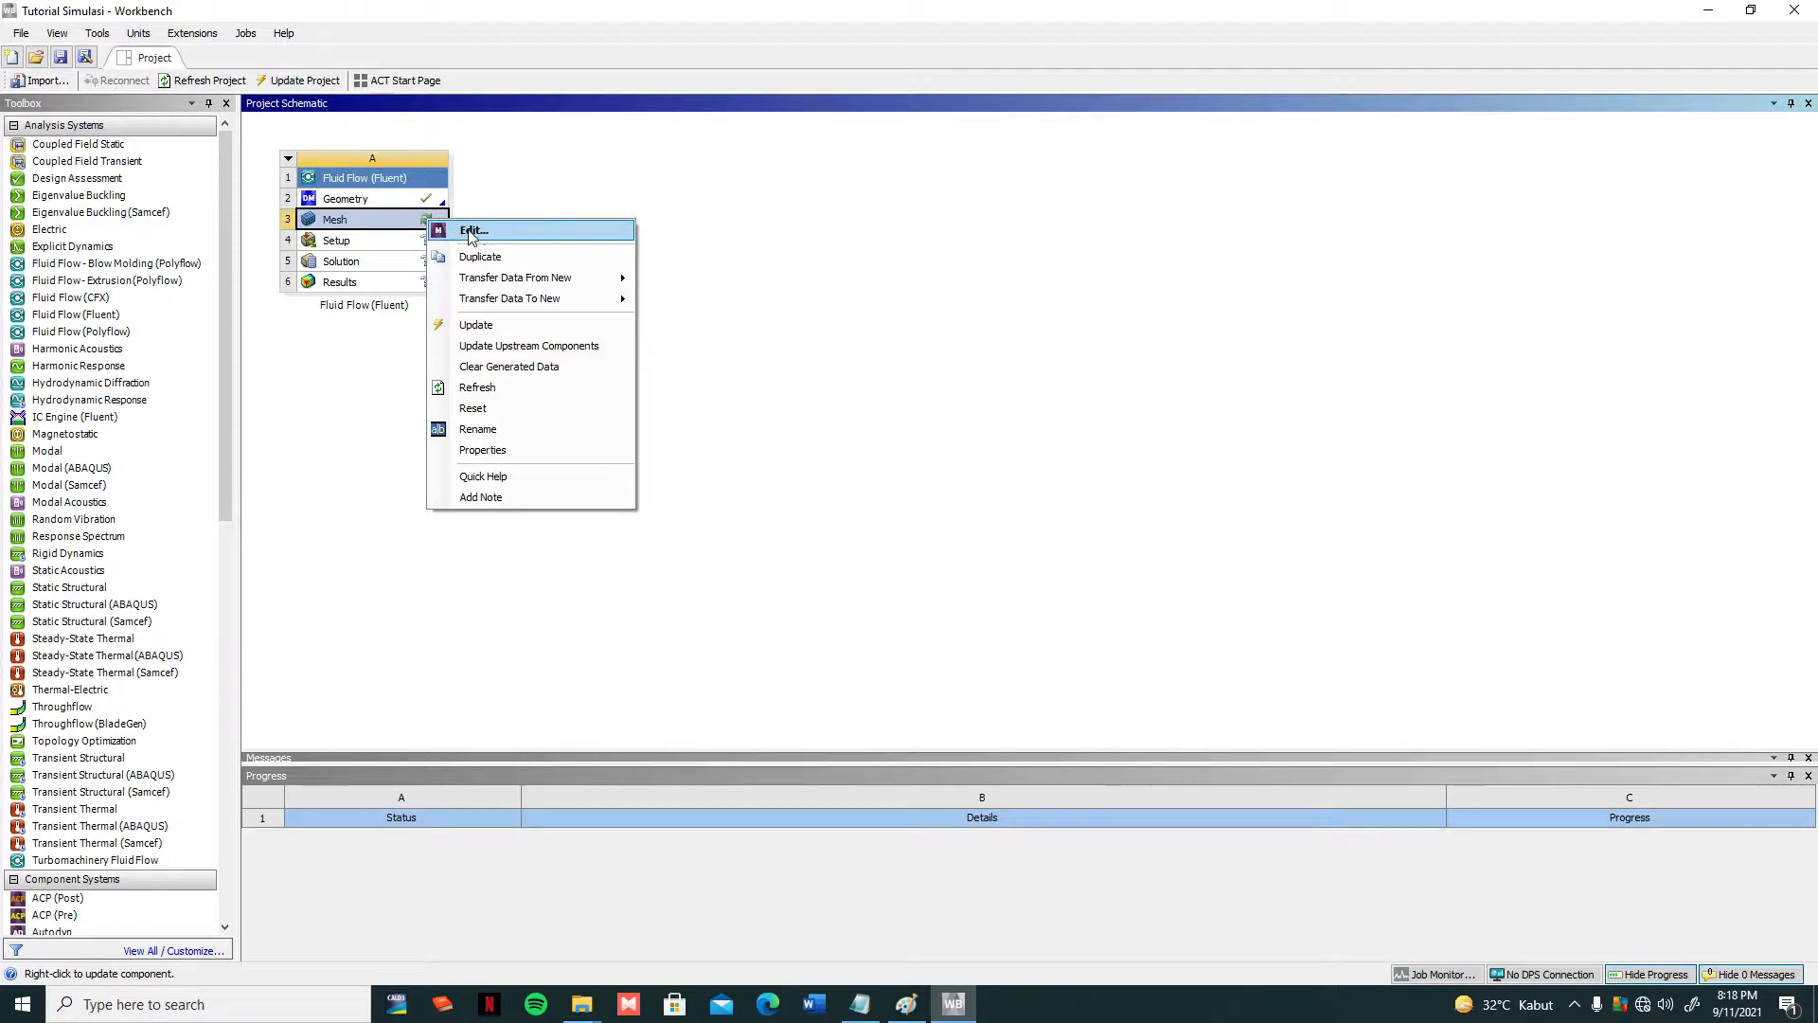
left_click(471, 232)
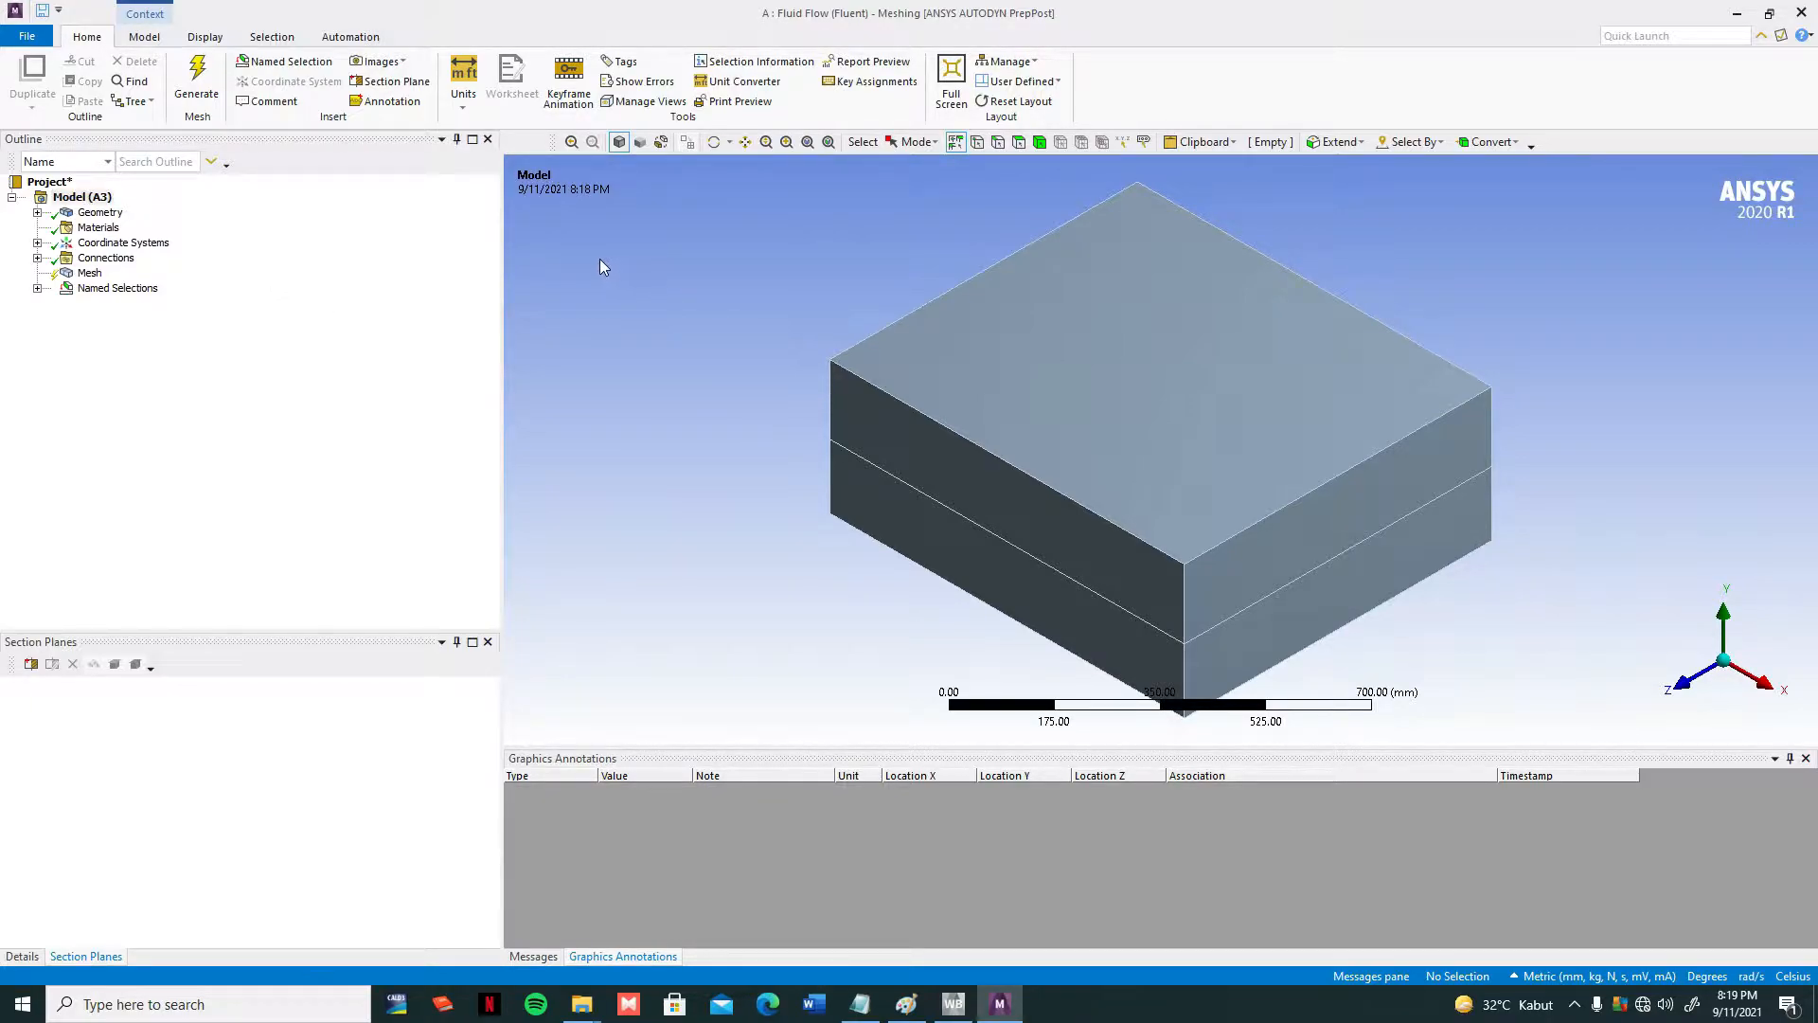
Examine the details of the contact region between the aerator and pool domains under Connections
left_click(37, 258)
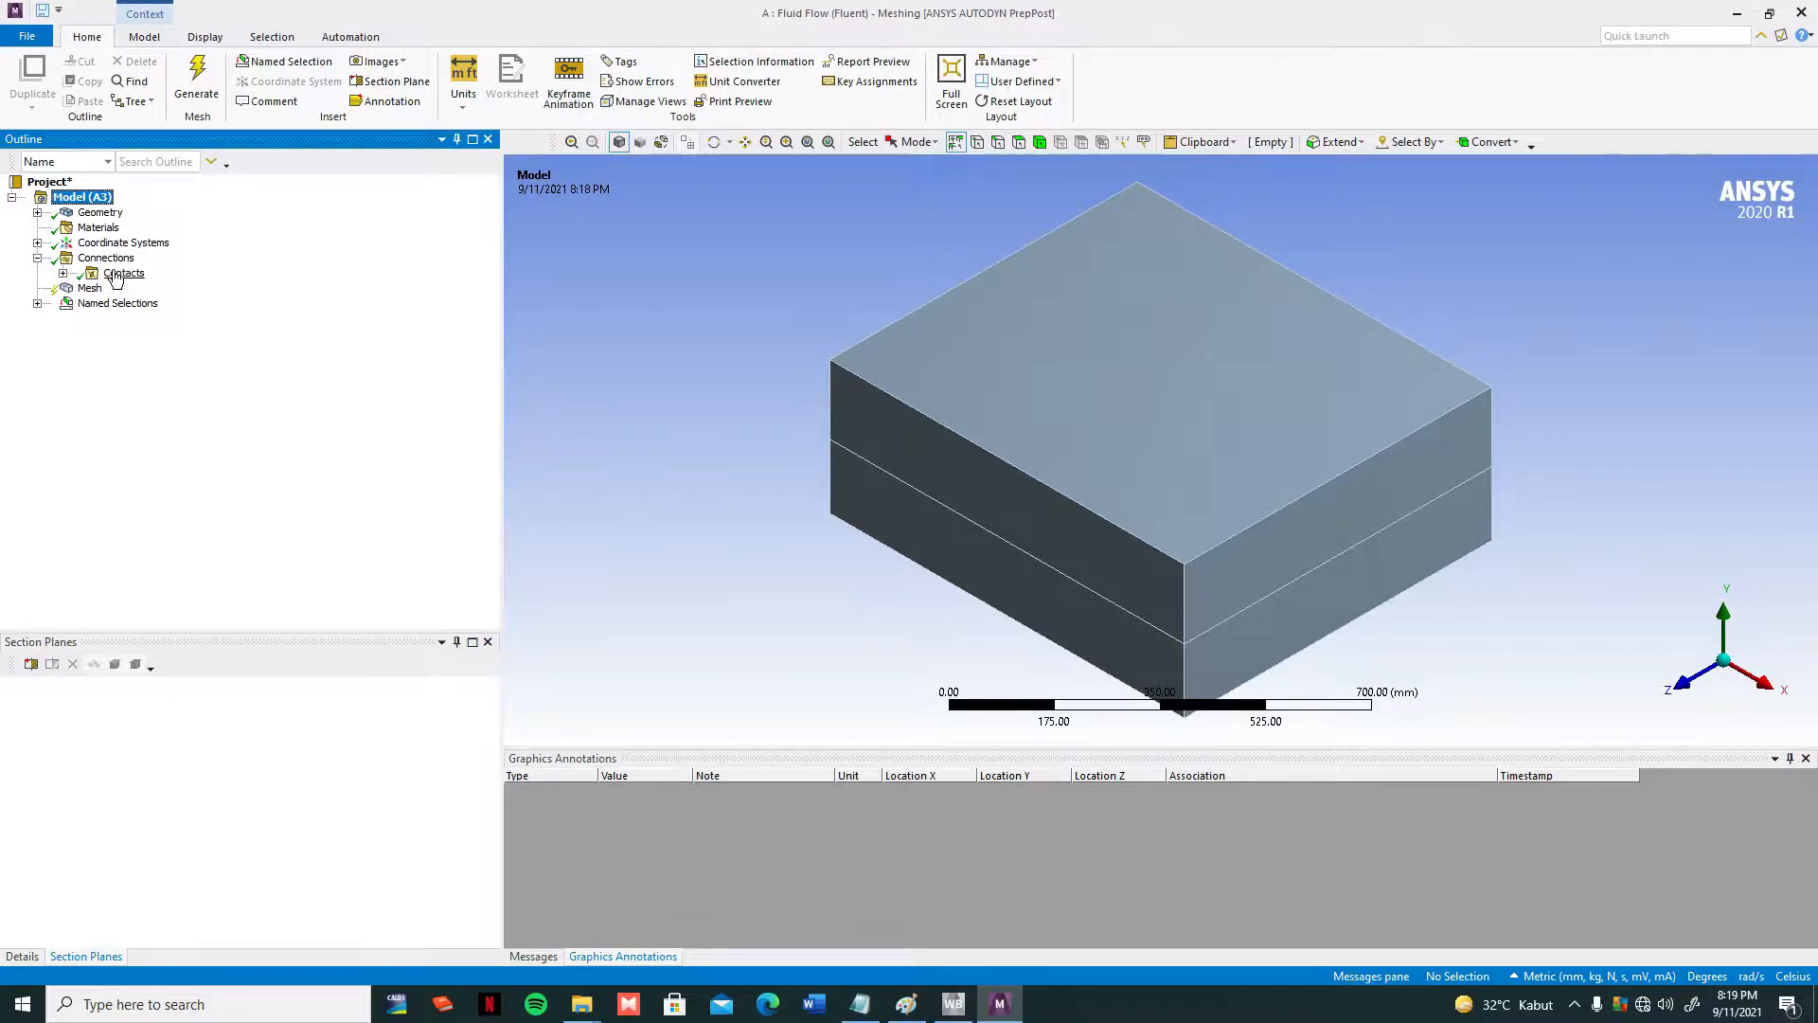
left_click(63, 272)
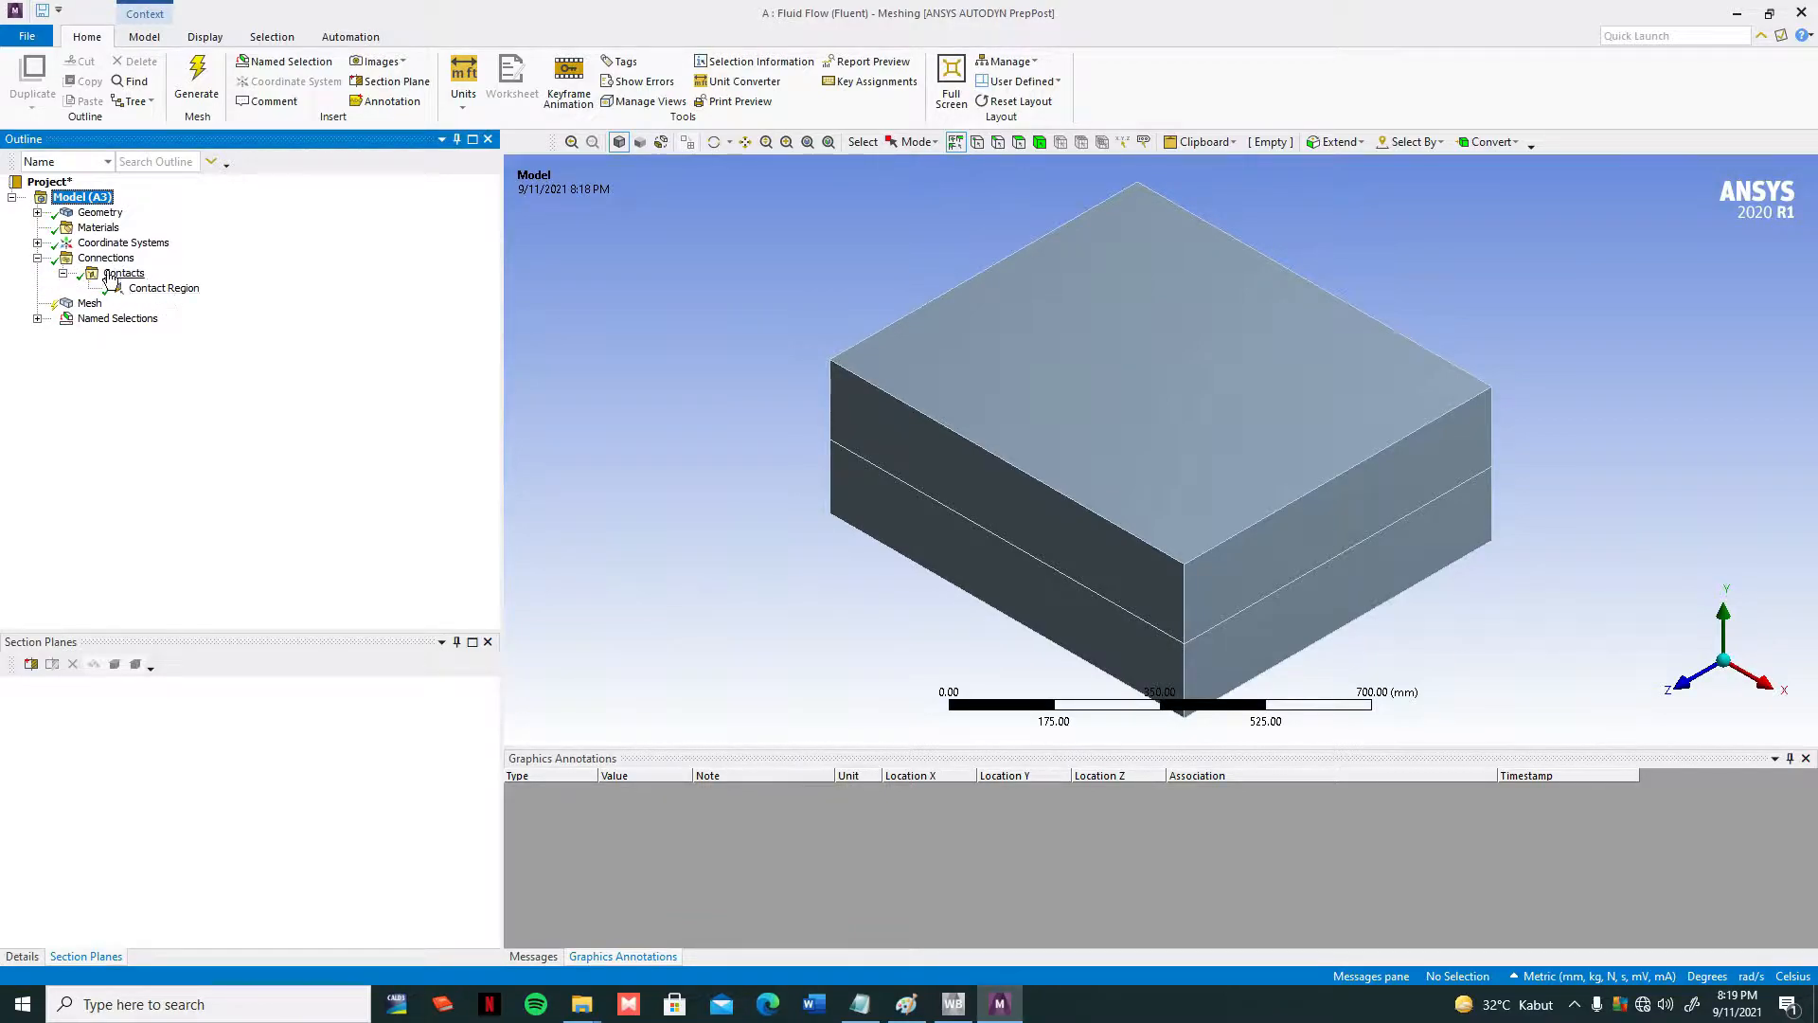
left_click(163, 289)
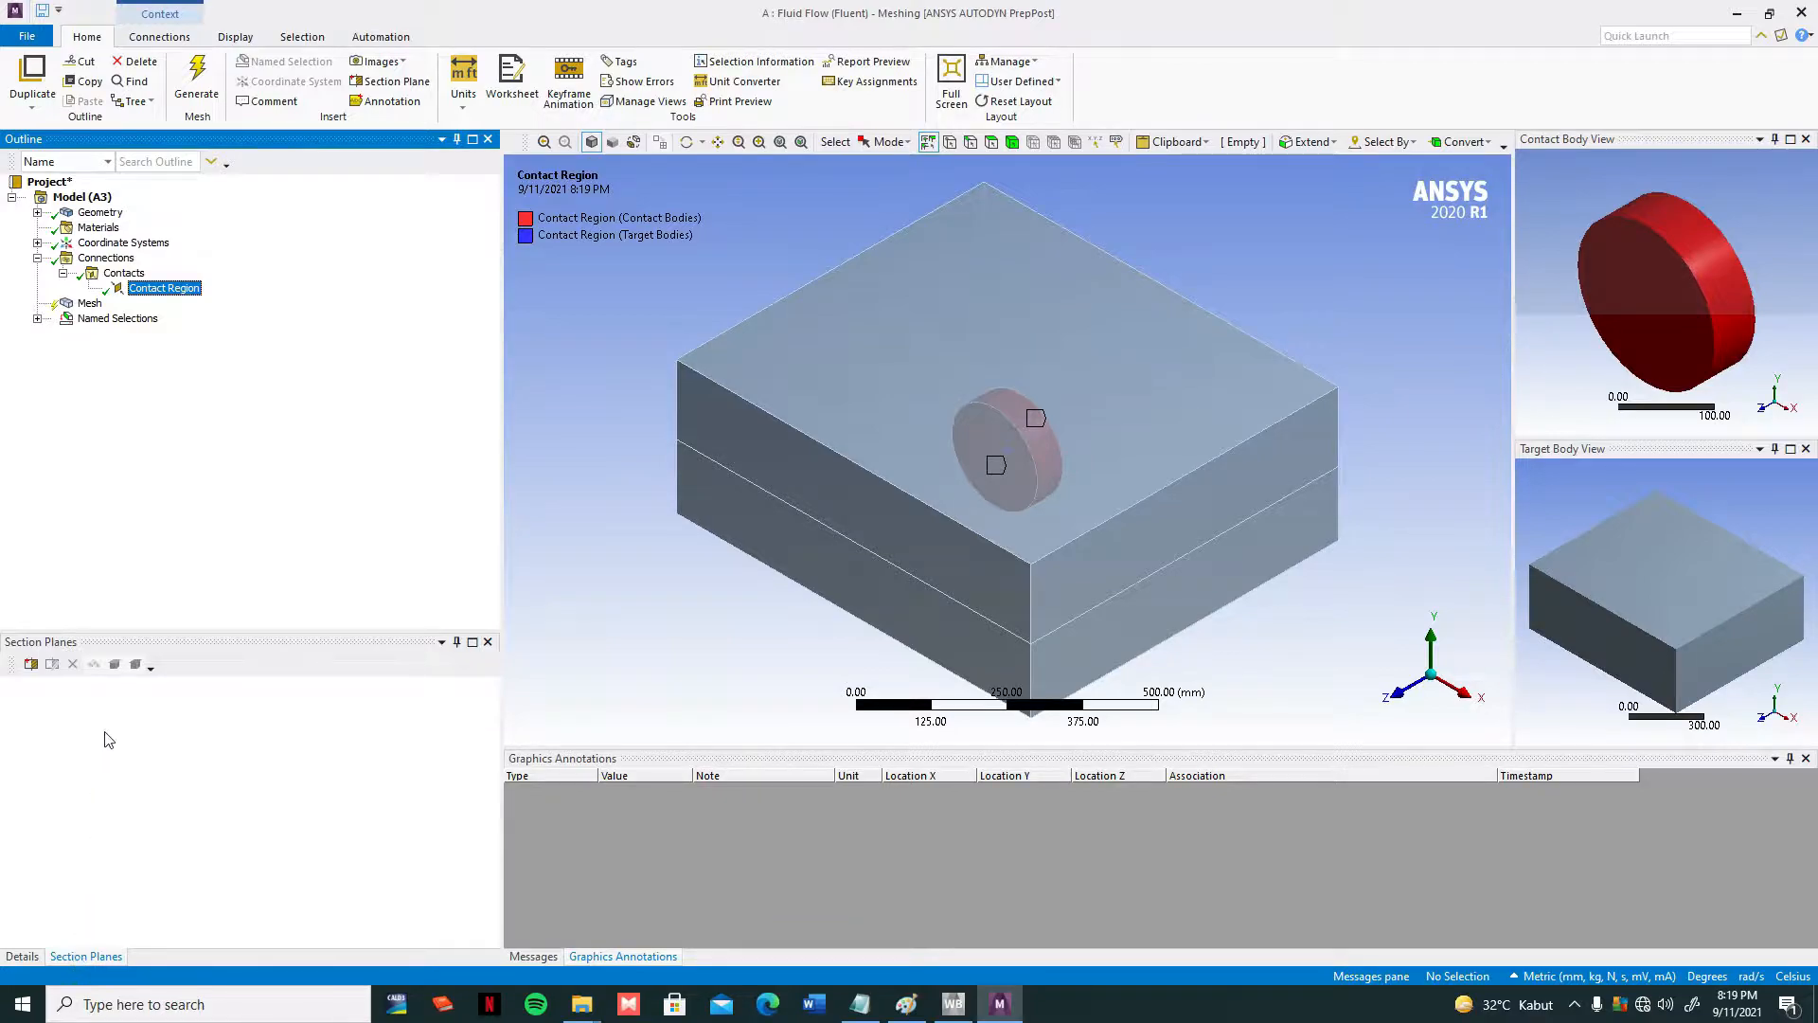
left_click(21, 956)
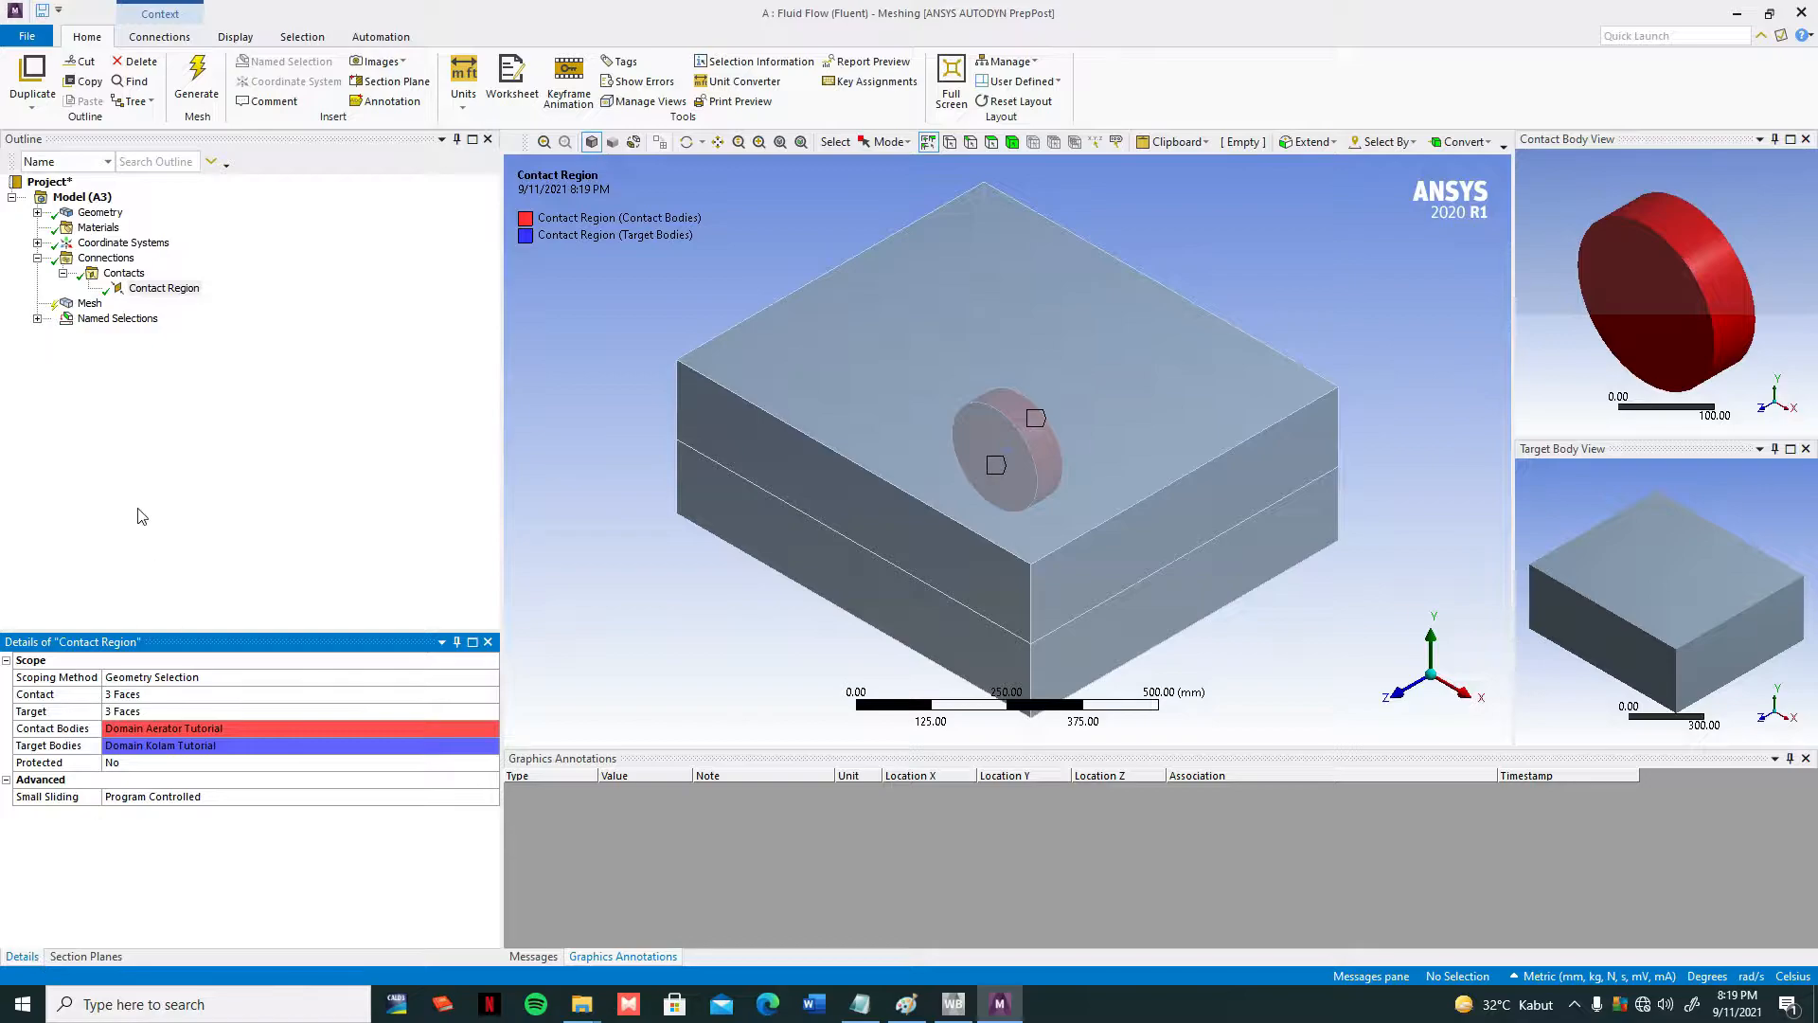
left_click(157, 289)
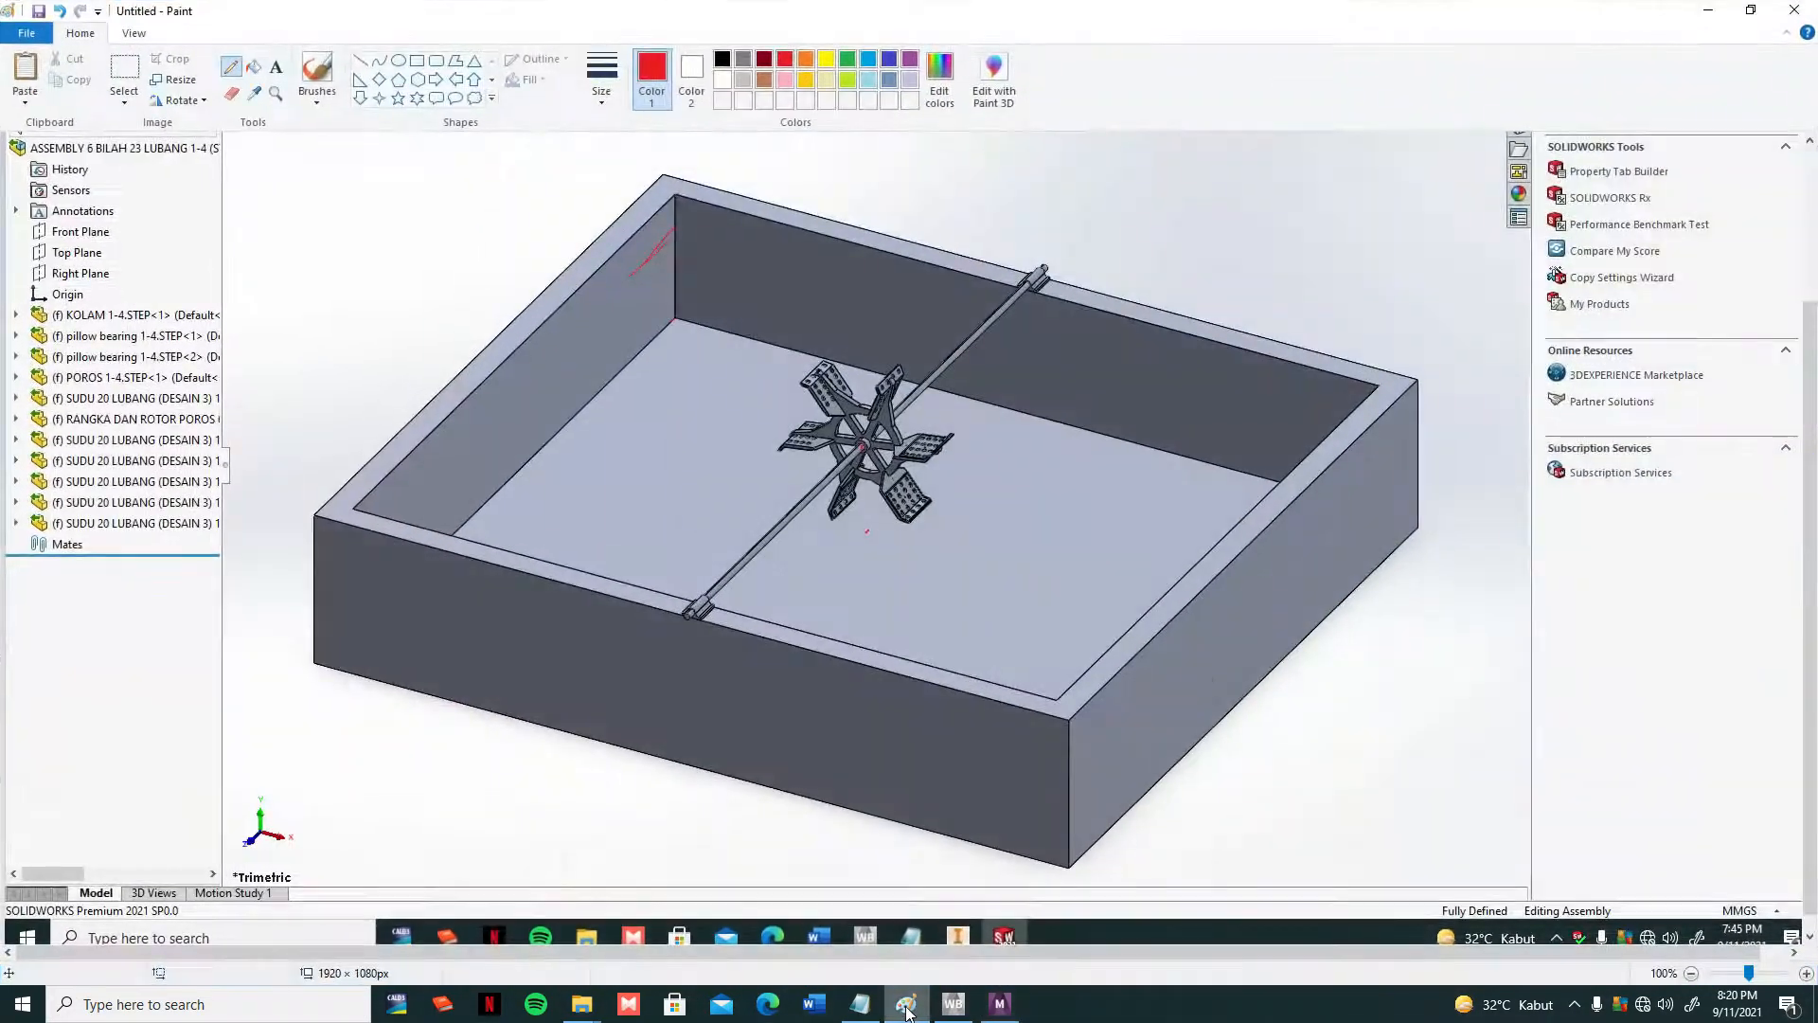
Switch to Paint, circle several aerator blades in red on the assembly image, and return to Meshing
left_click(920, 966)
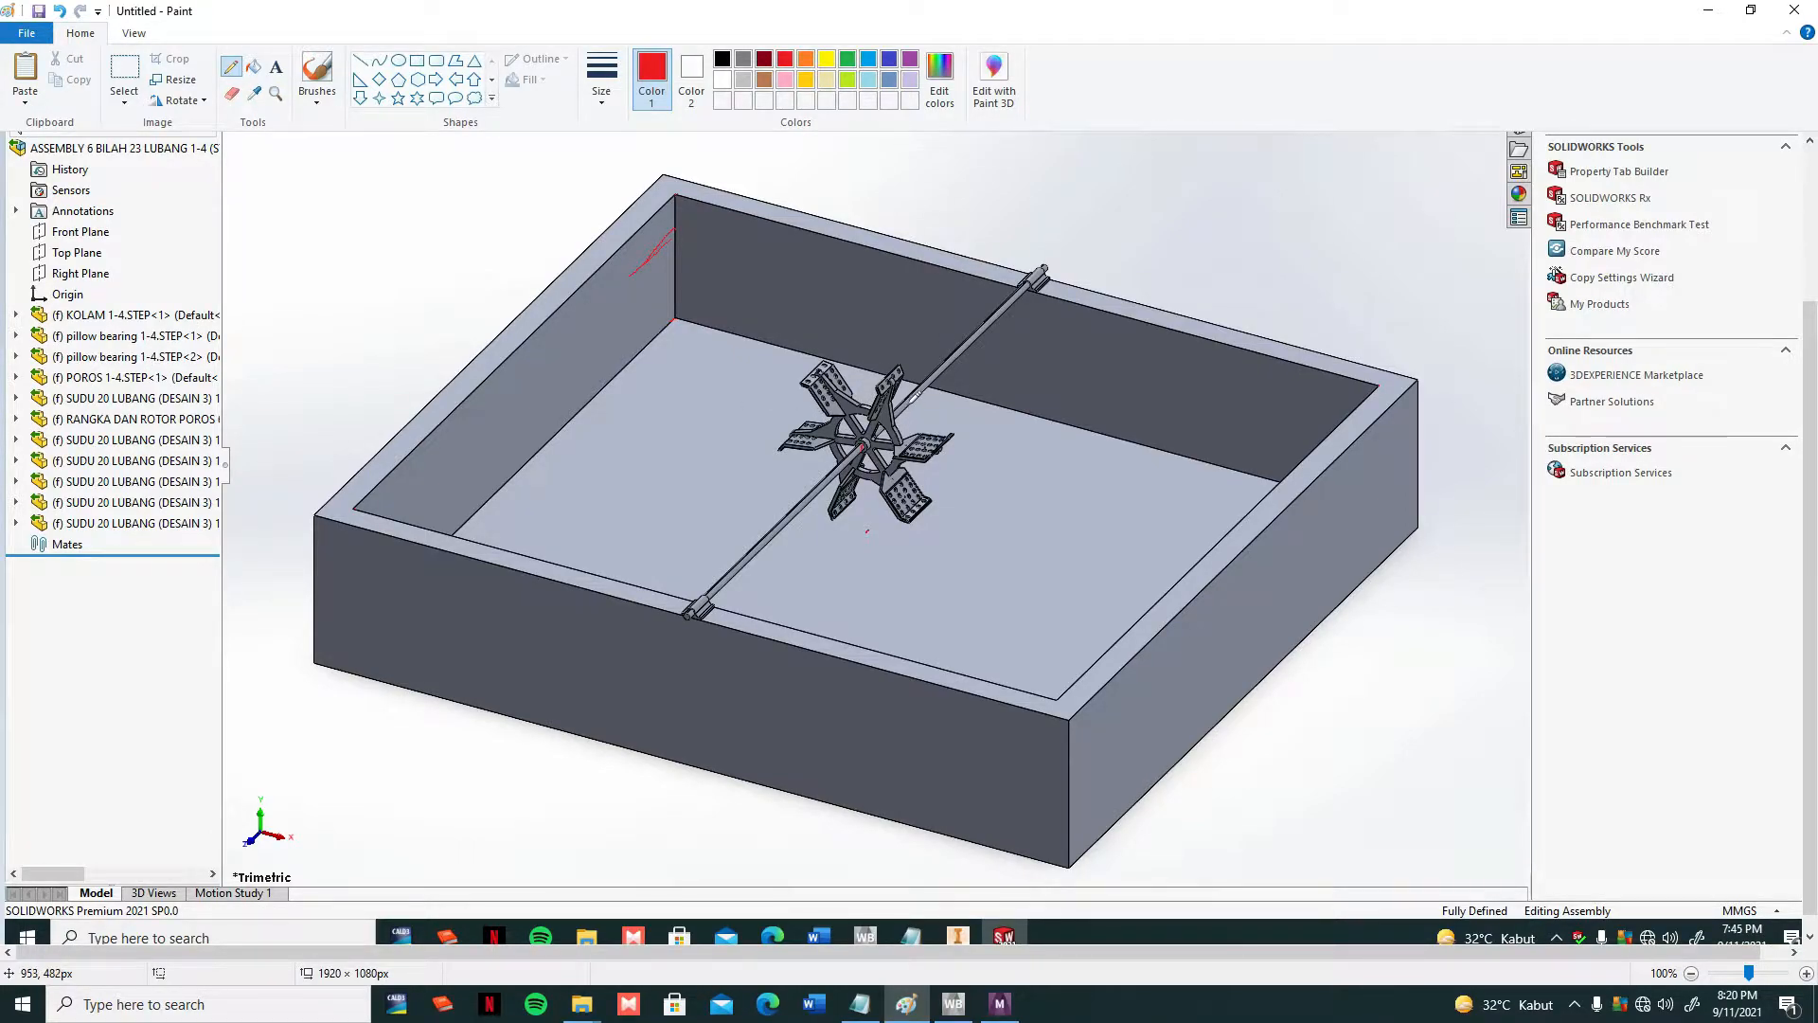
mouse_move(893, 412)
left_mouse_down()
mouse_move(876, 388)
mouse_move(904, 440)
mouse_move(942, 431)
mouse_move(899, 468)
mouse_move(957, 464)
mouse_move(947, 431)
mouse_move(895, 460)
mouse_move(934, 480)
left_mouse_up()
left_click(1002, 1007)
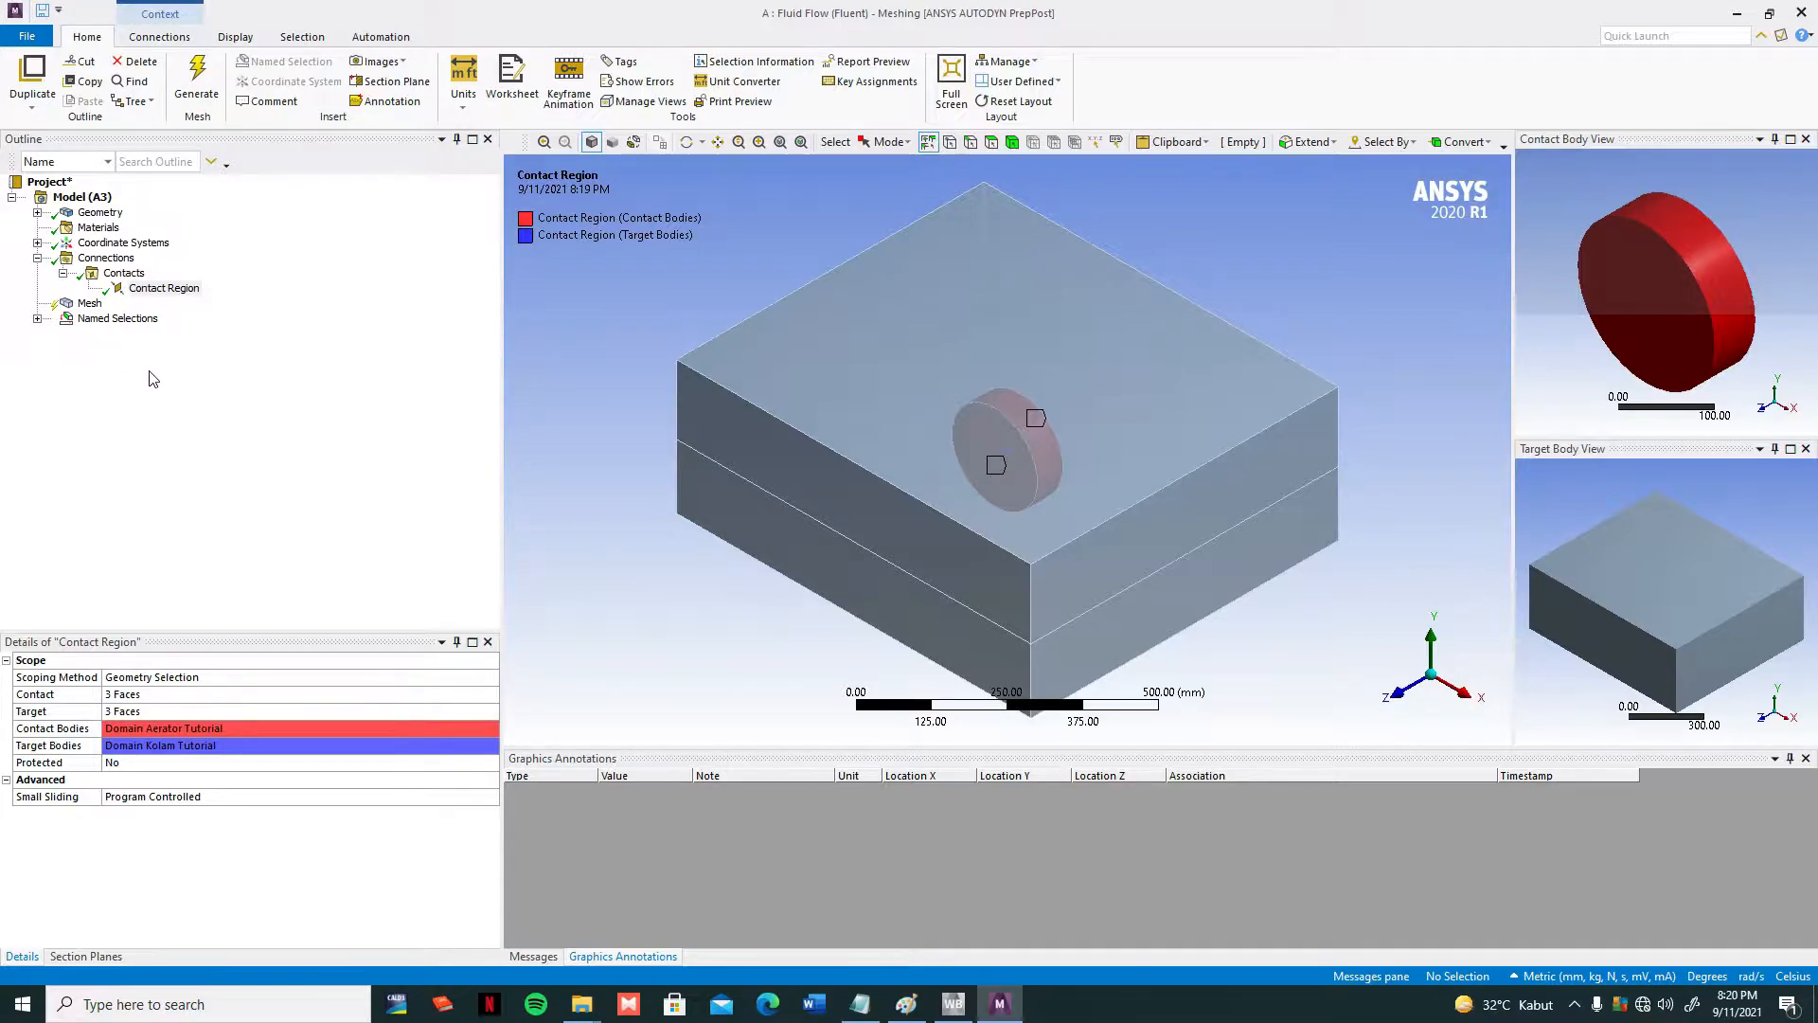
left_click(953, 1004)
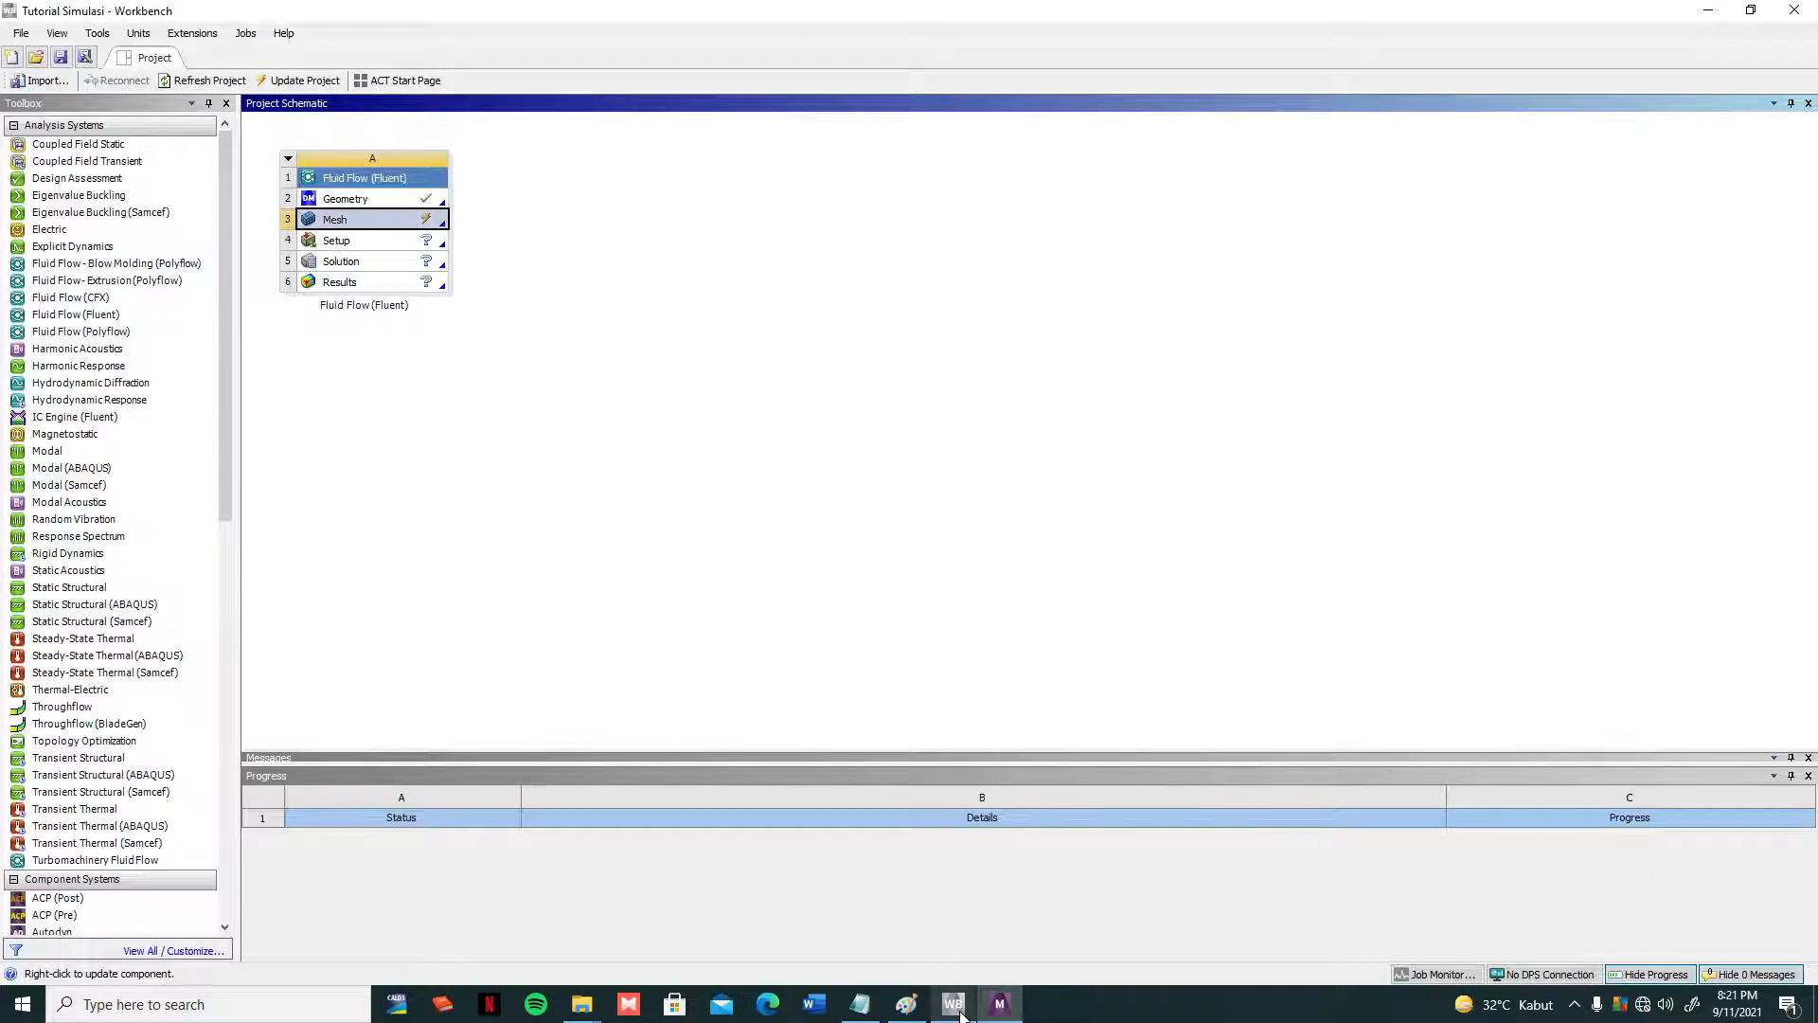
left_click(906, 1004)
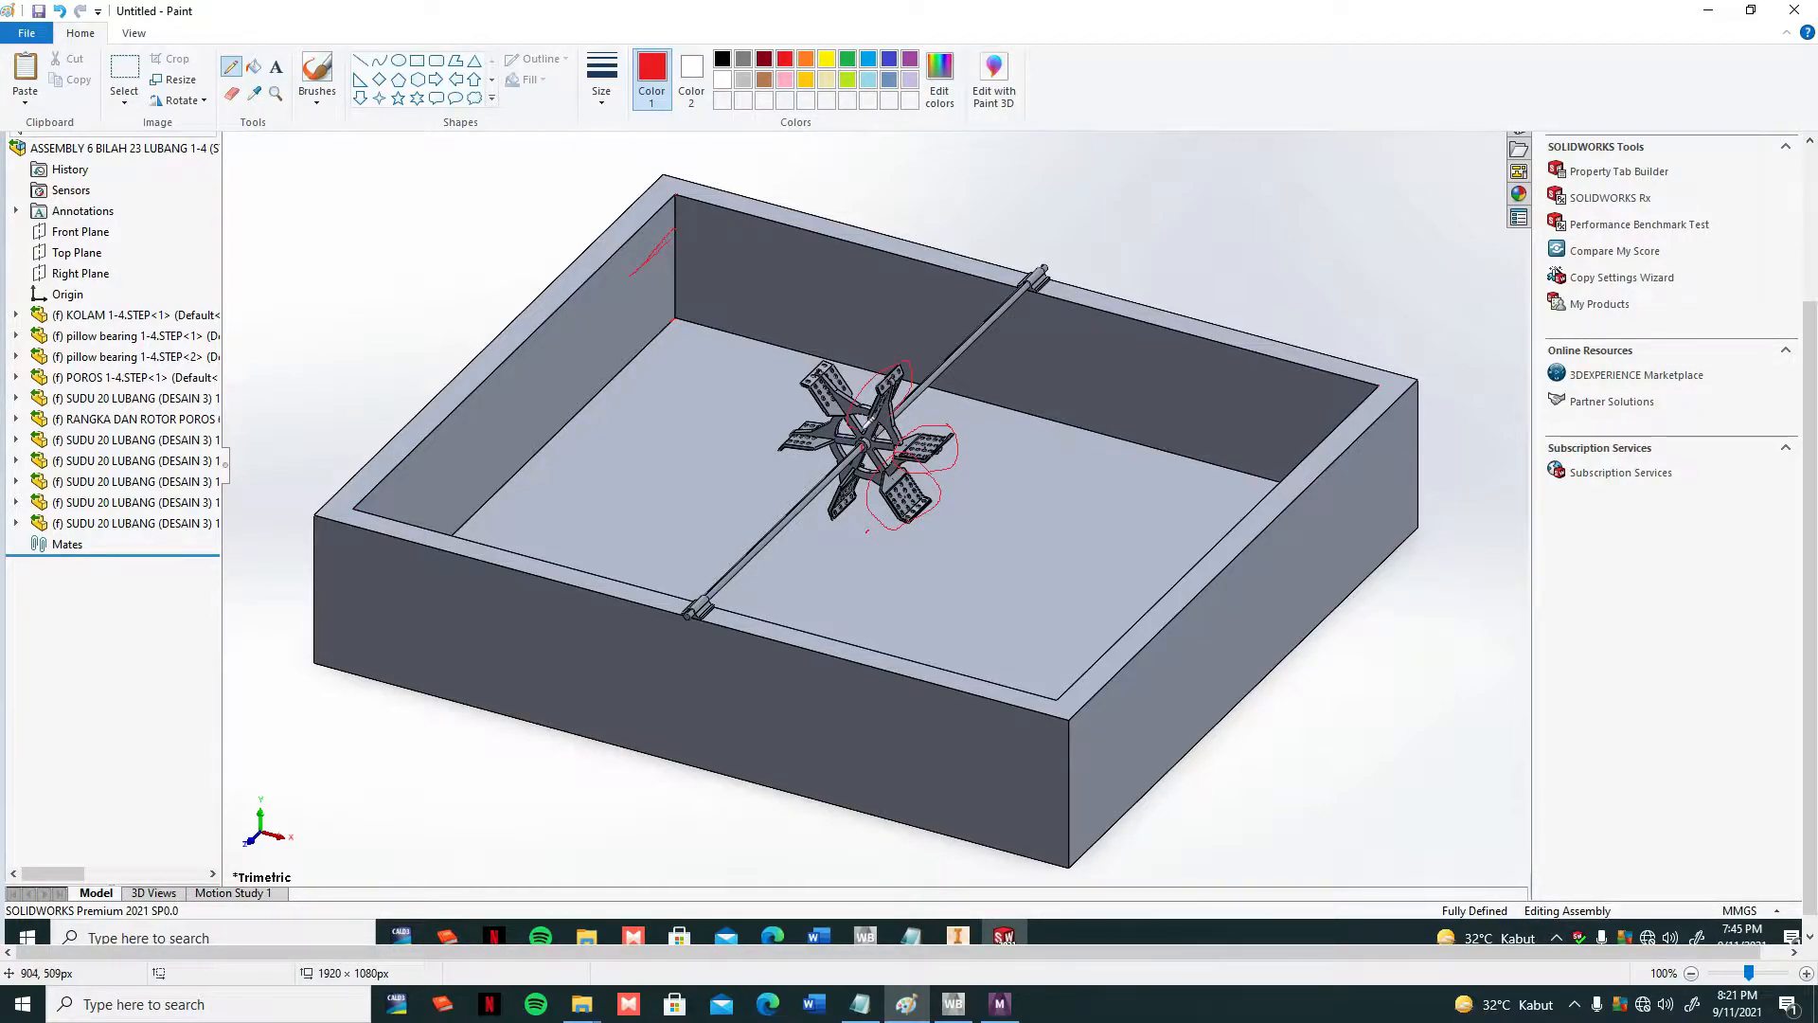
left_click(999, 1004)
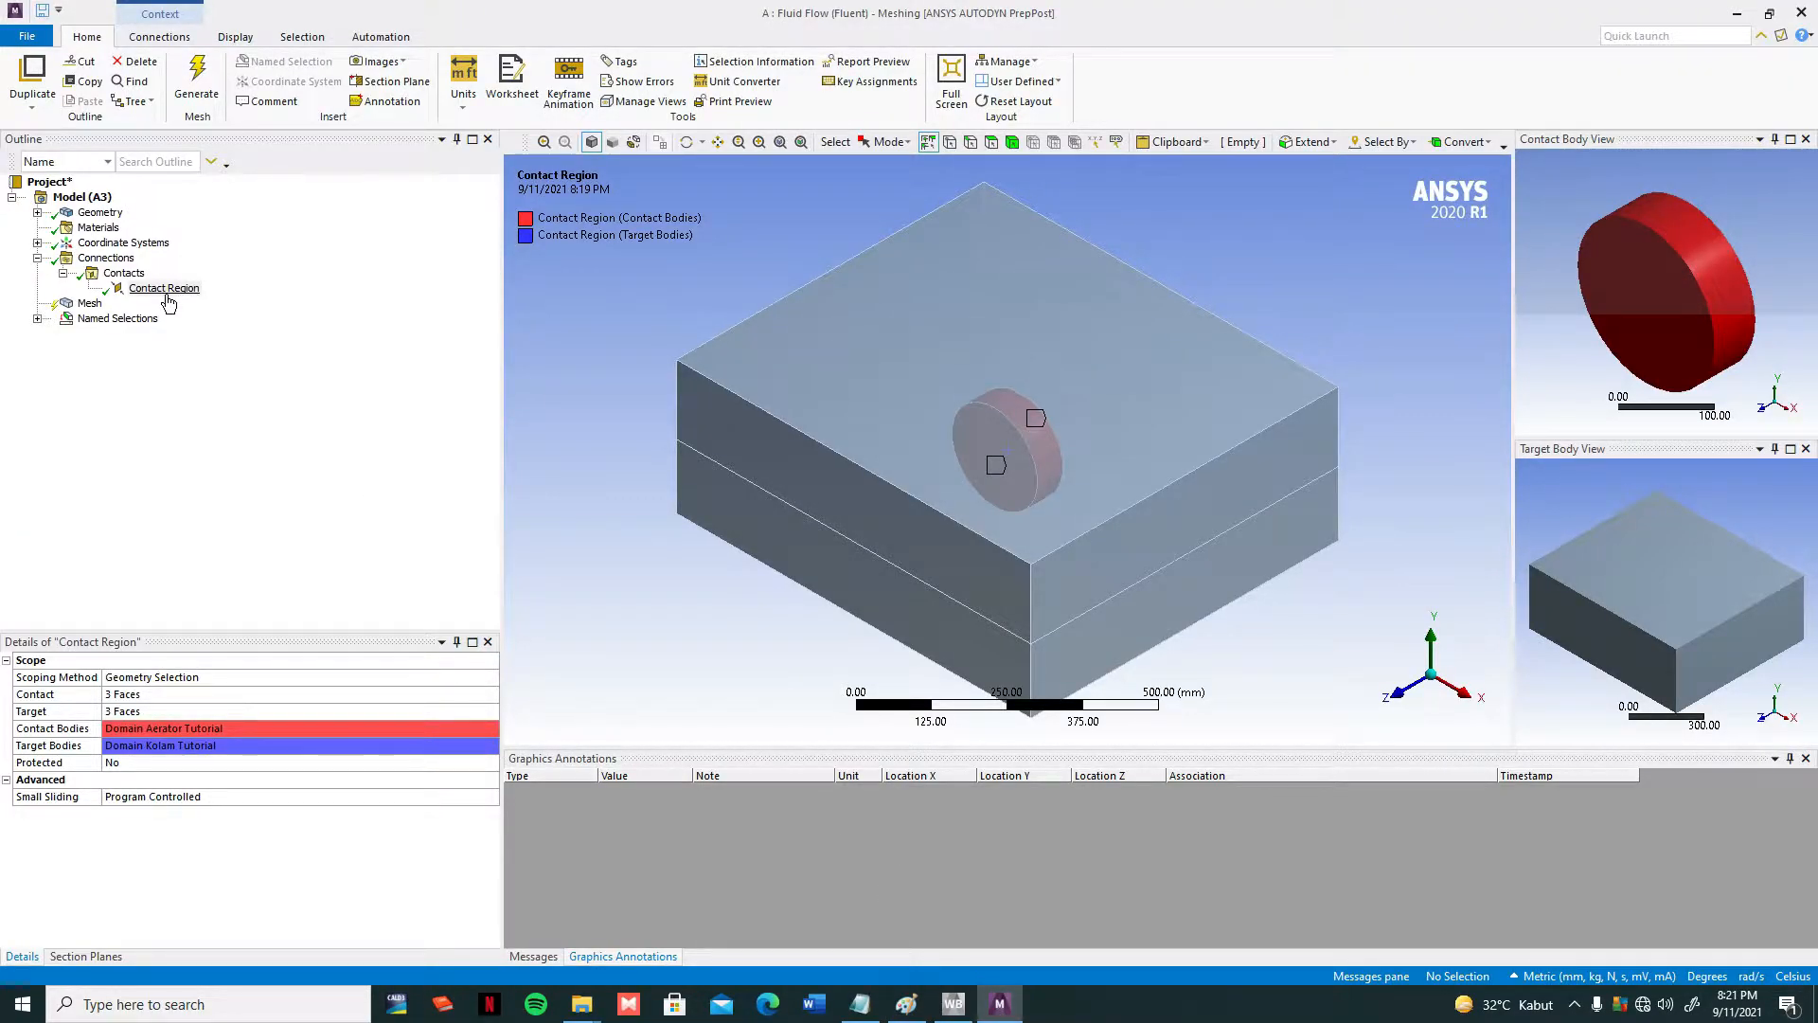
Insert a sizing control on the mesh
left_click(101, 305)
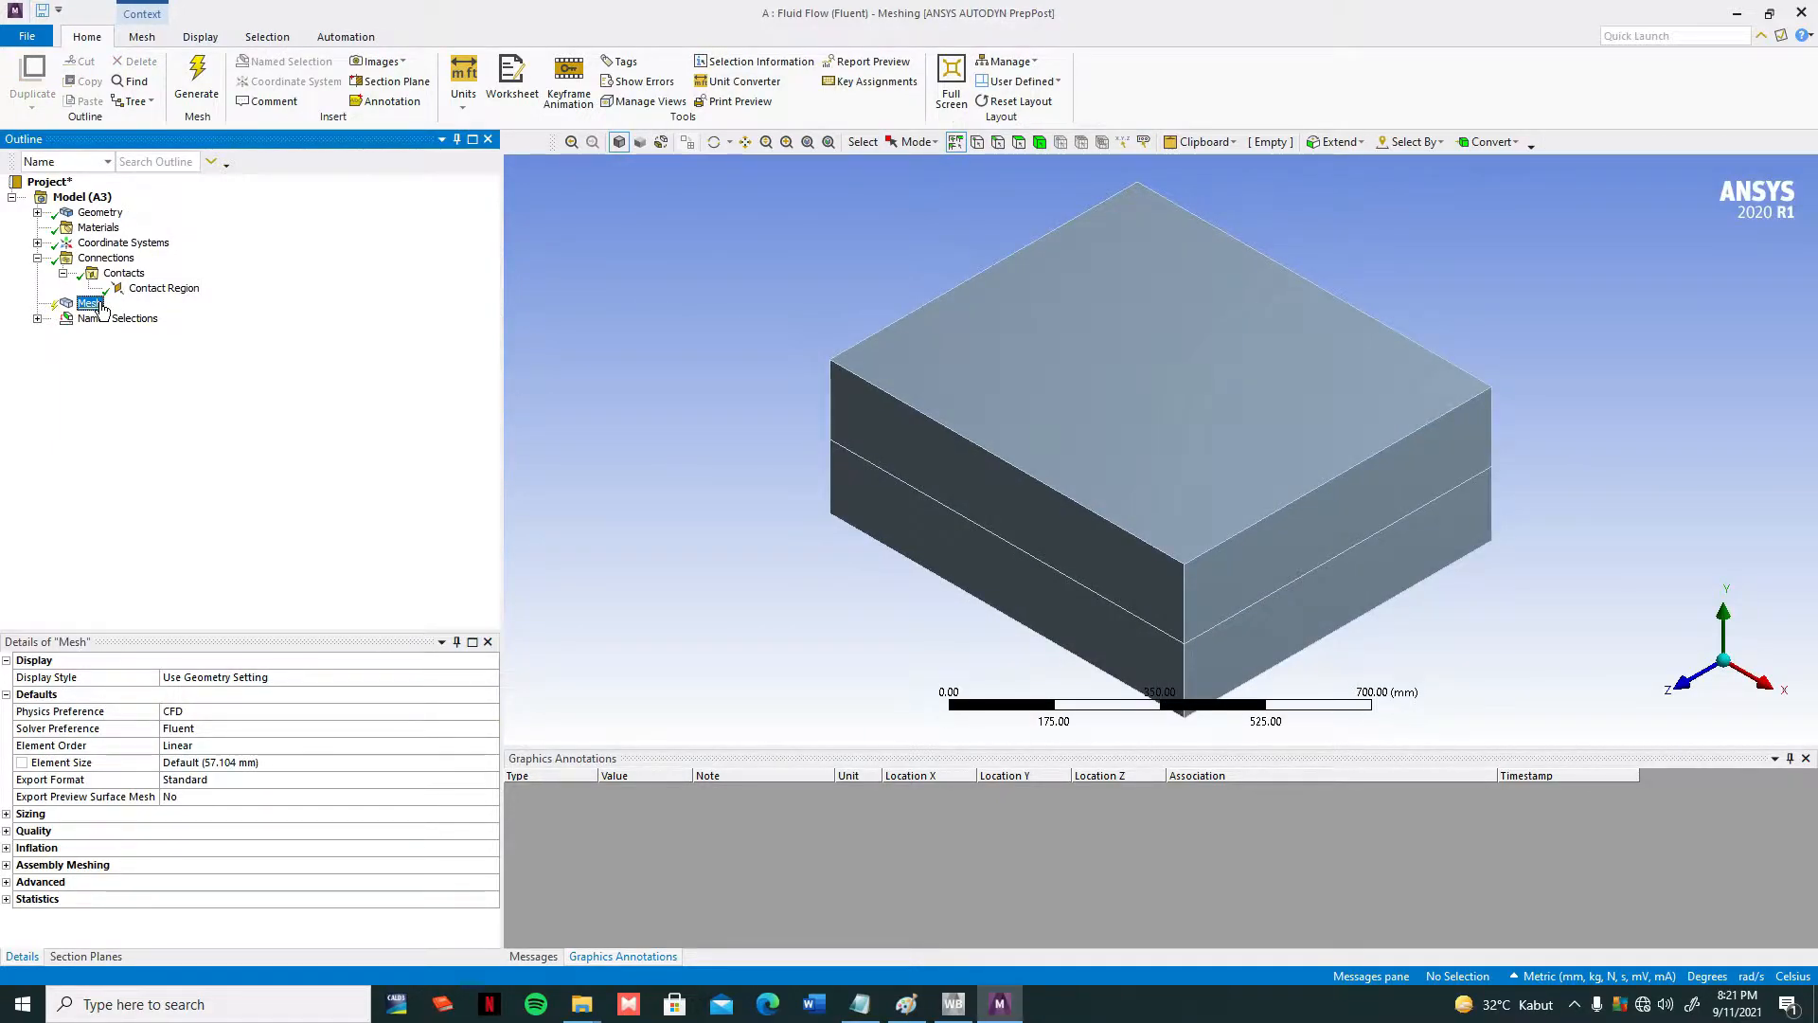
right_click(100, 307)
mouse_move(171, 313)
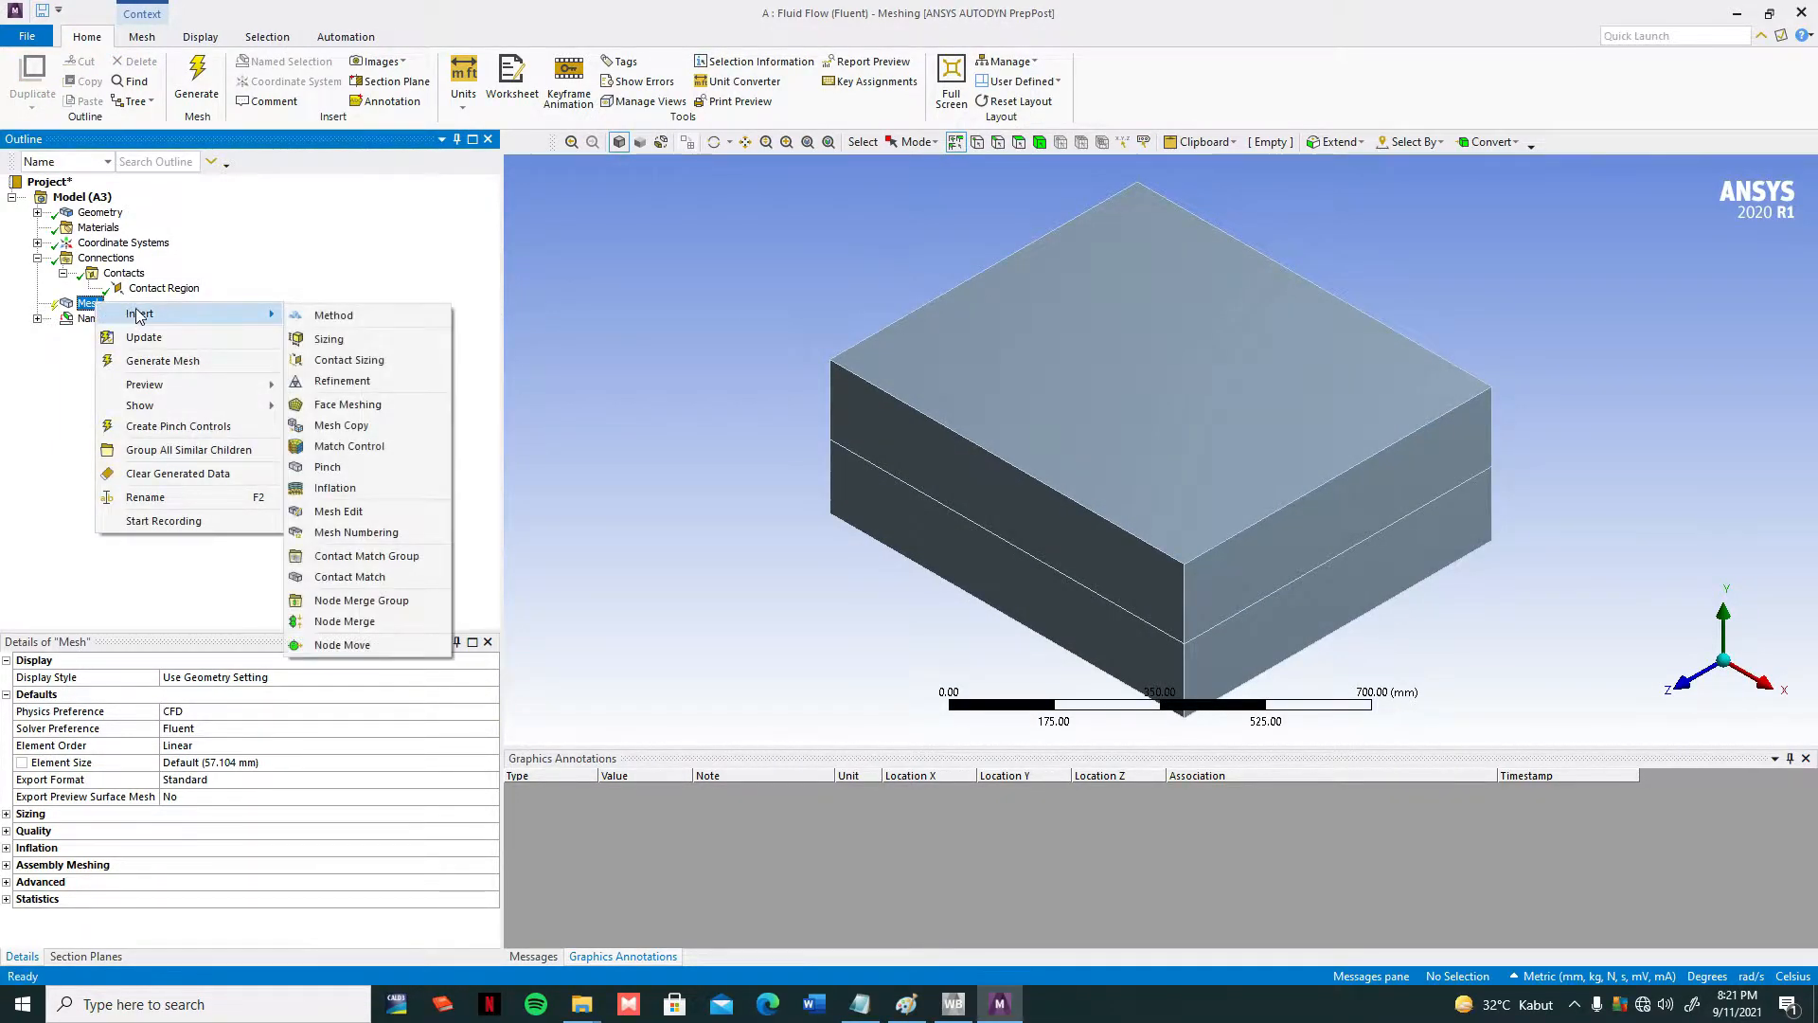
left_click(327, 339)
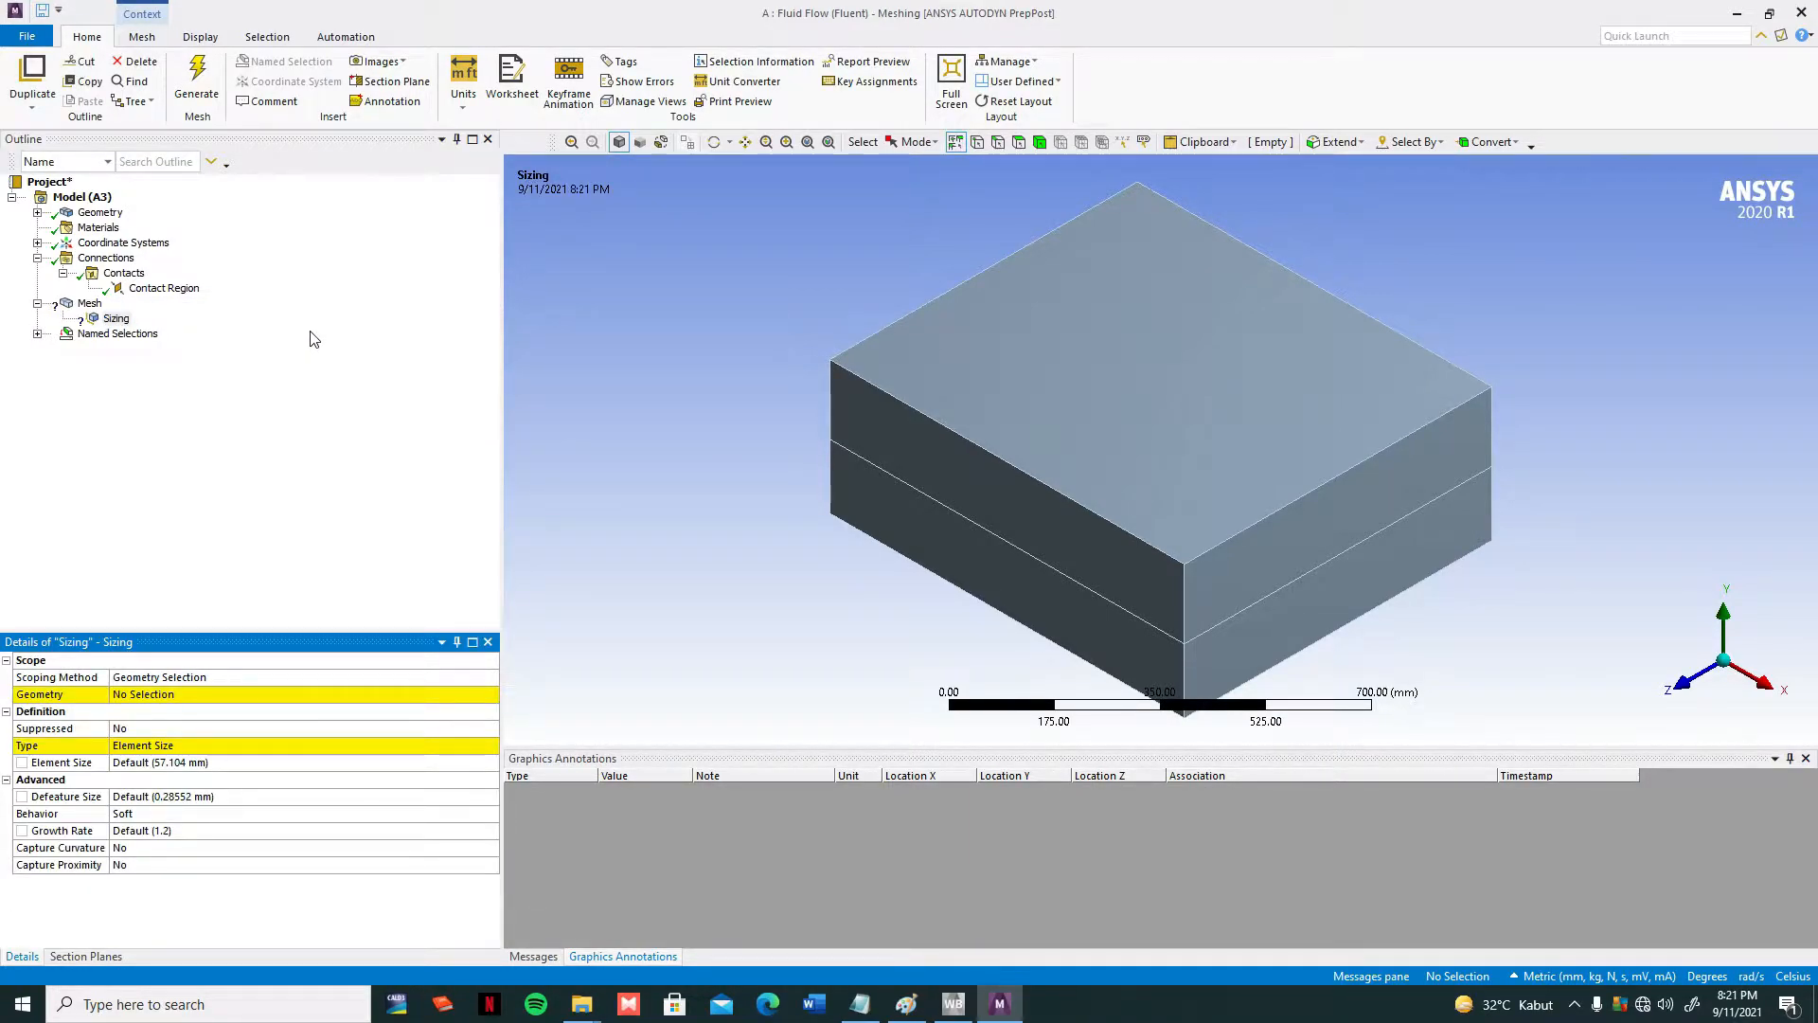
Scope the sizing to the inner aerator body using the body filter and box selection
left_click(207, 698)
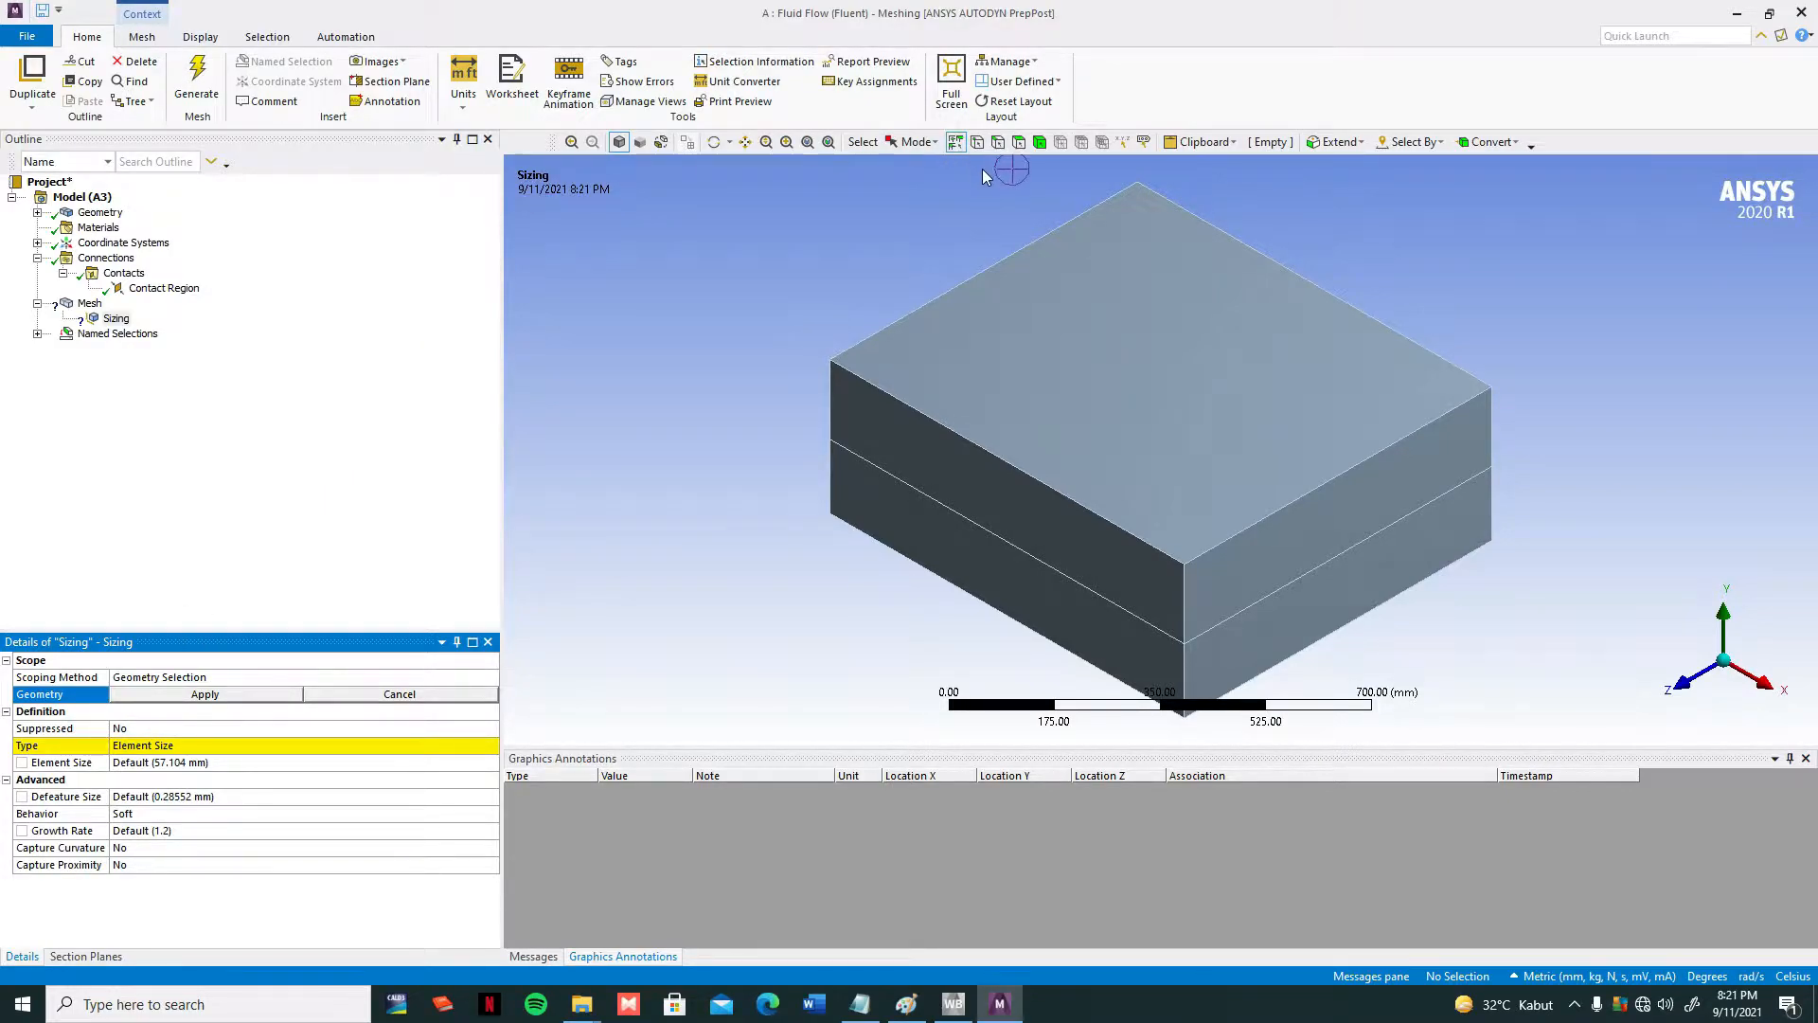
left_click(917, 144)
left_click(932, 185)
left_click(1040, 142)
left_click_drag(941, 218, 1324, 502)
left_click_drag(971, 235, 1365, 565)
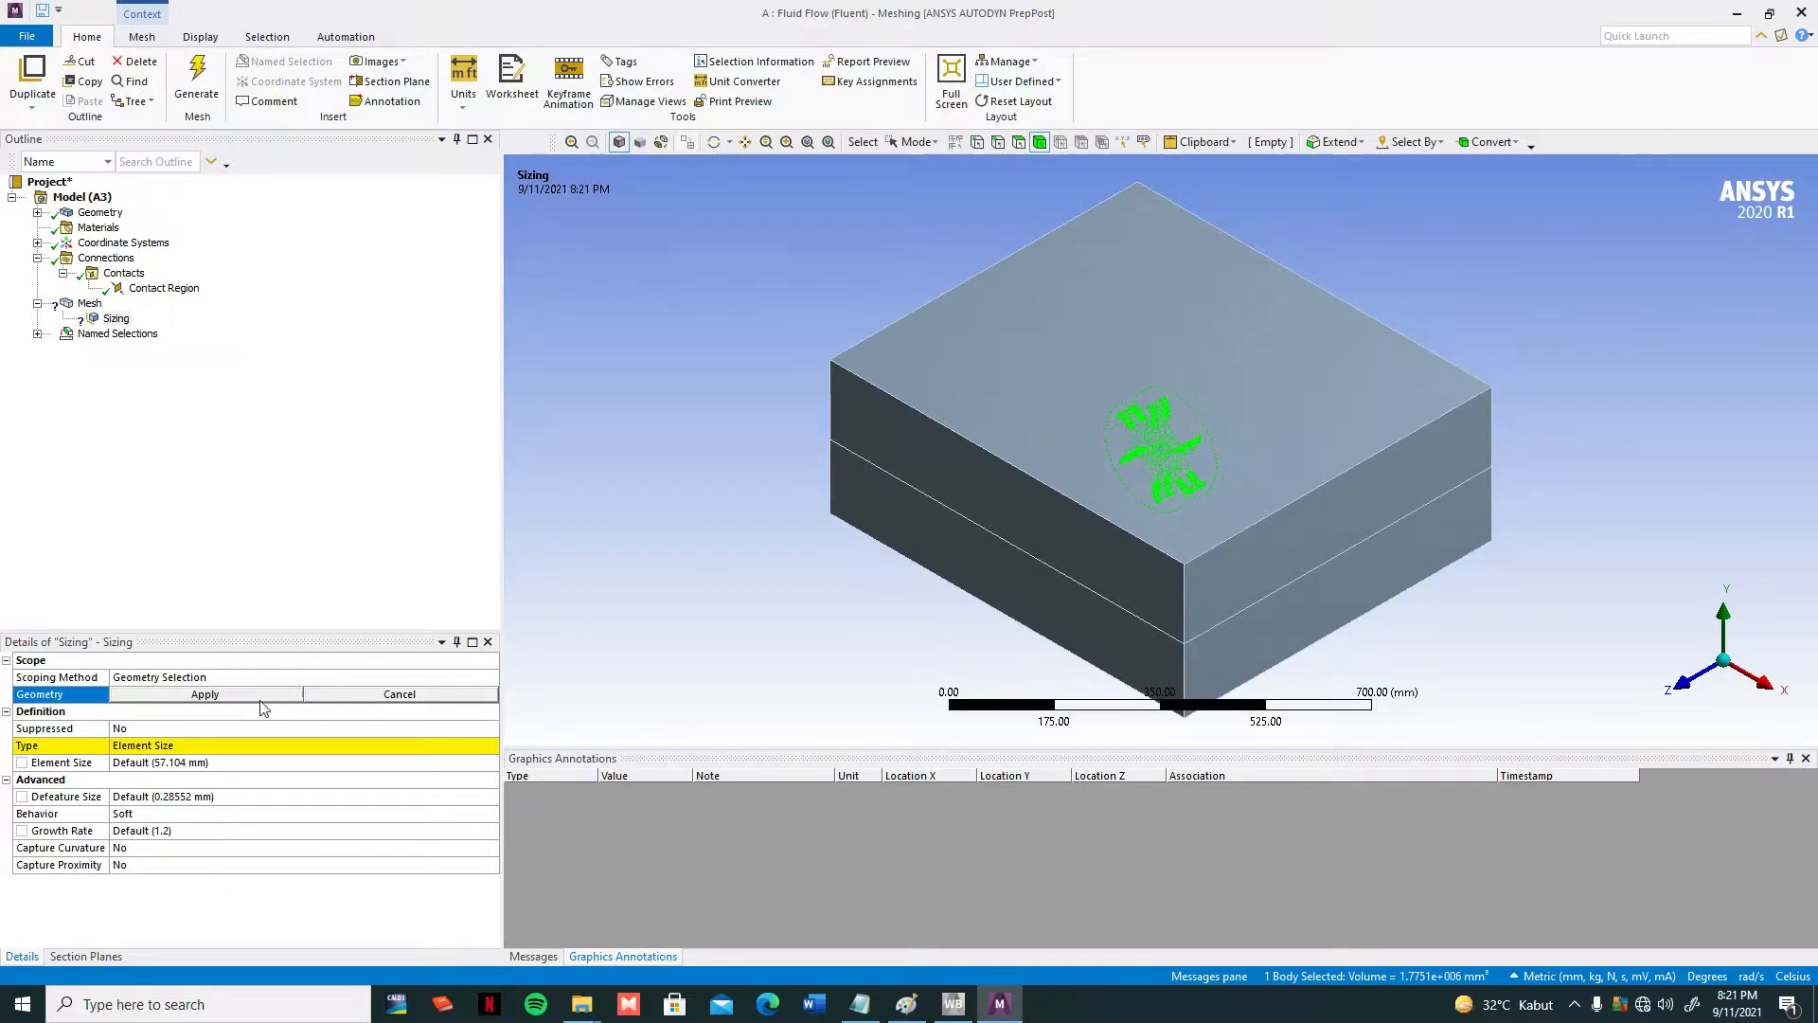
left_click(205, 694)
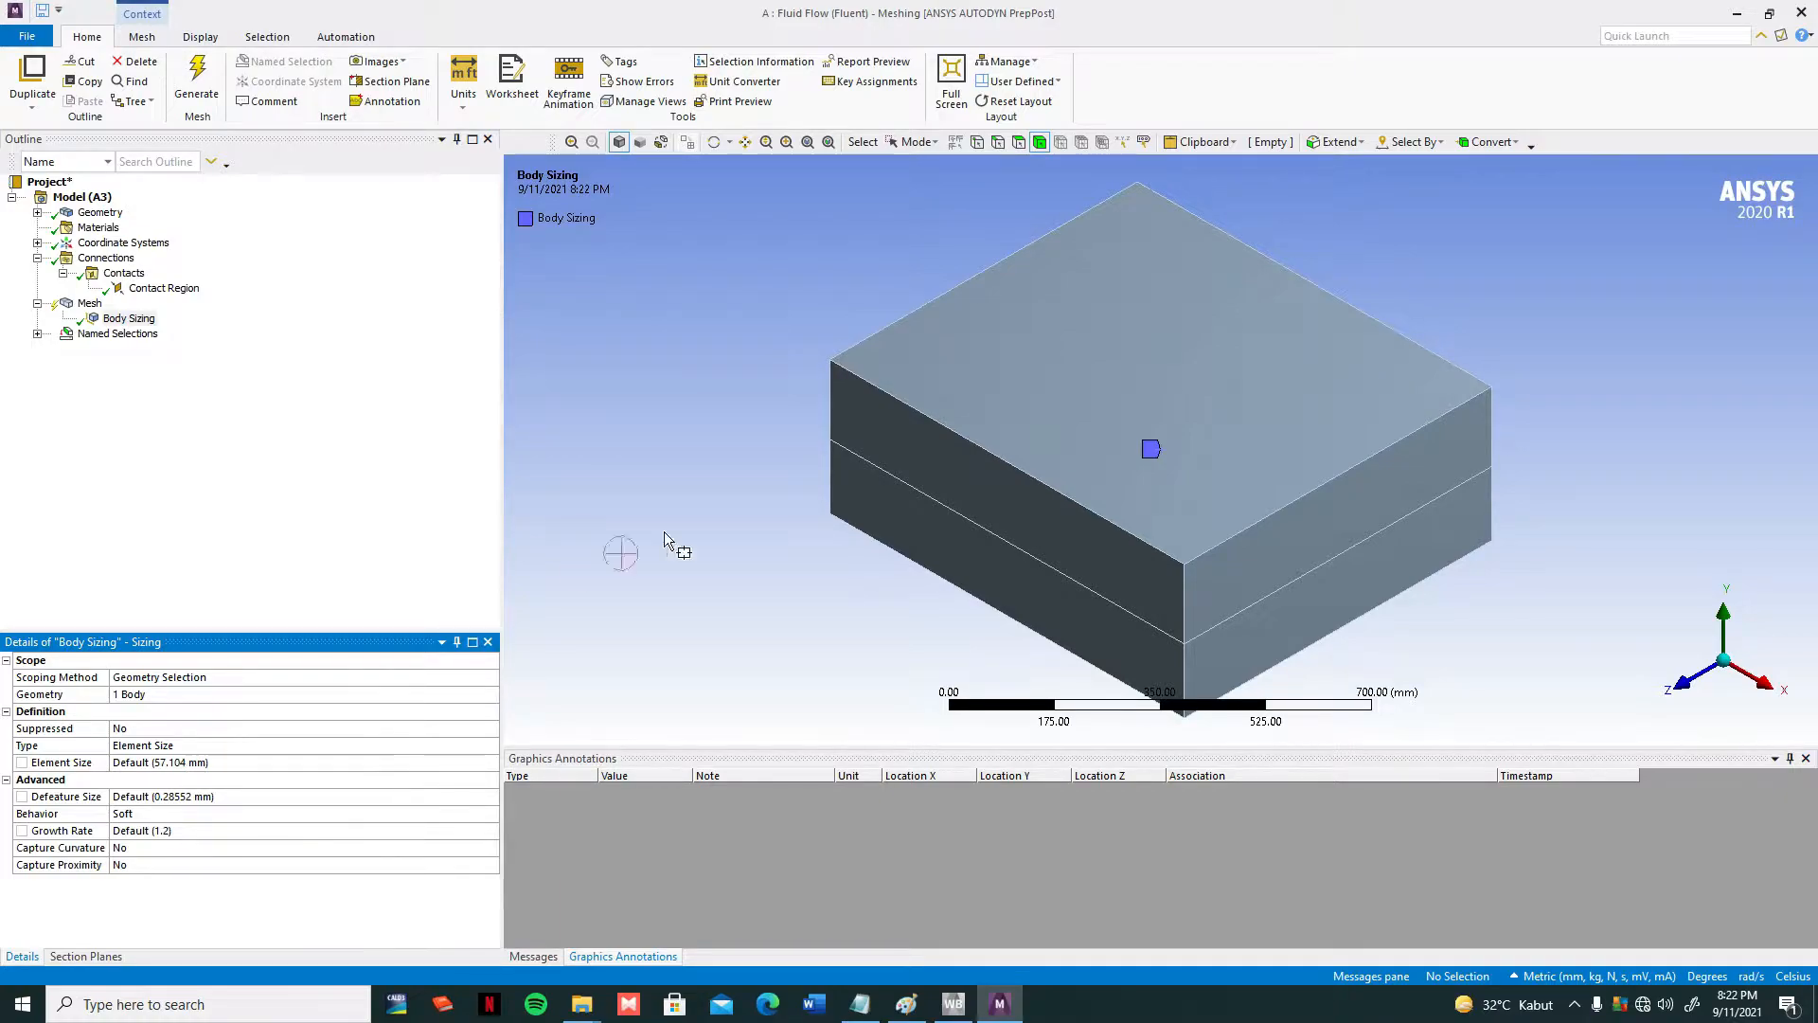
Set the aerator body sizing's element size to 5 mm and its defeature size to 1 mm
left_click(145, 325)
left_click(135, 696)
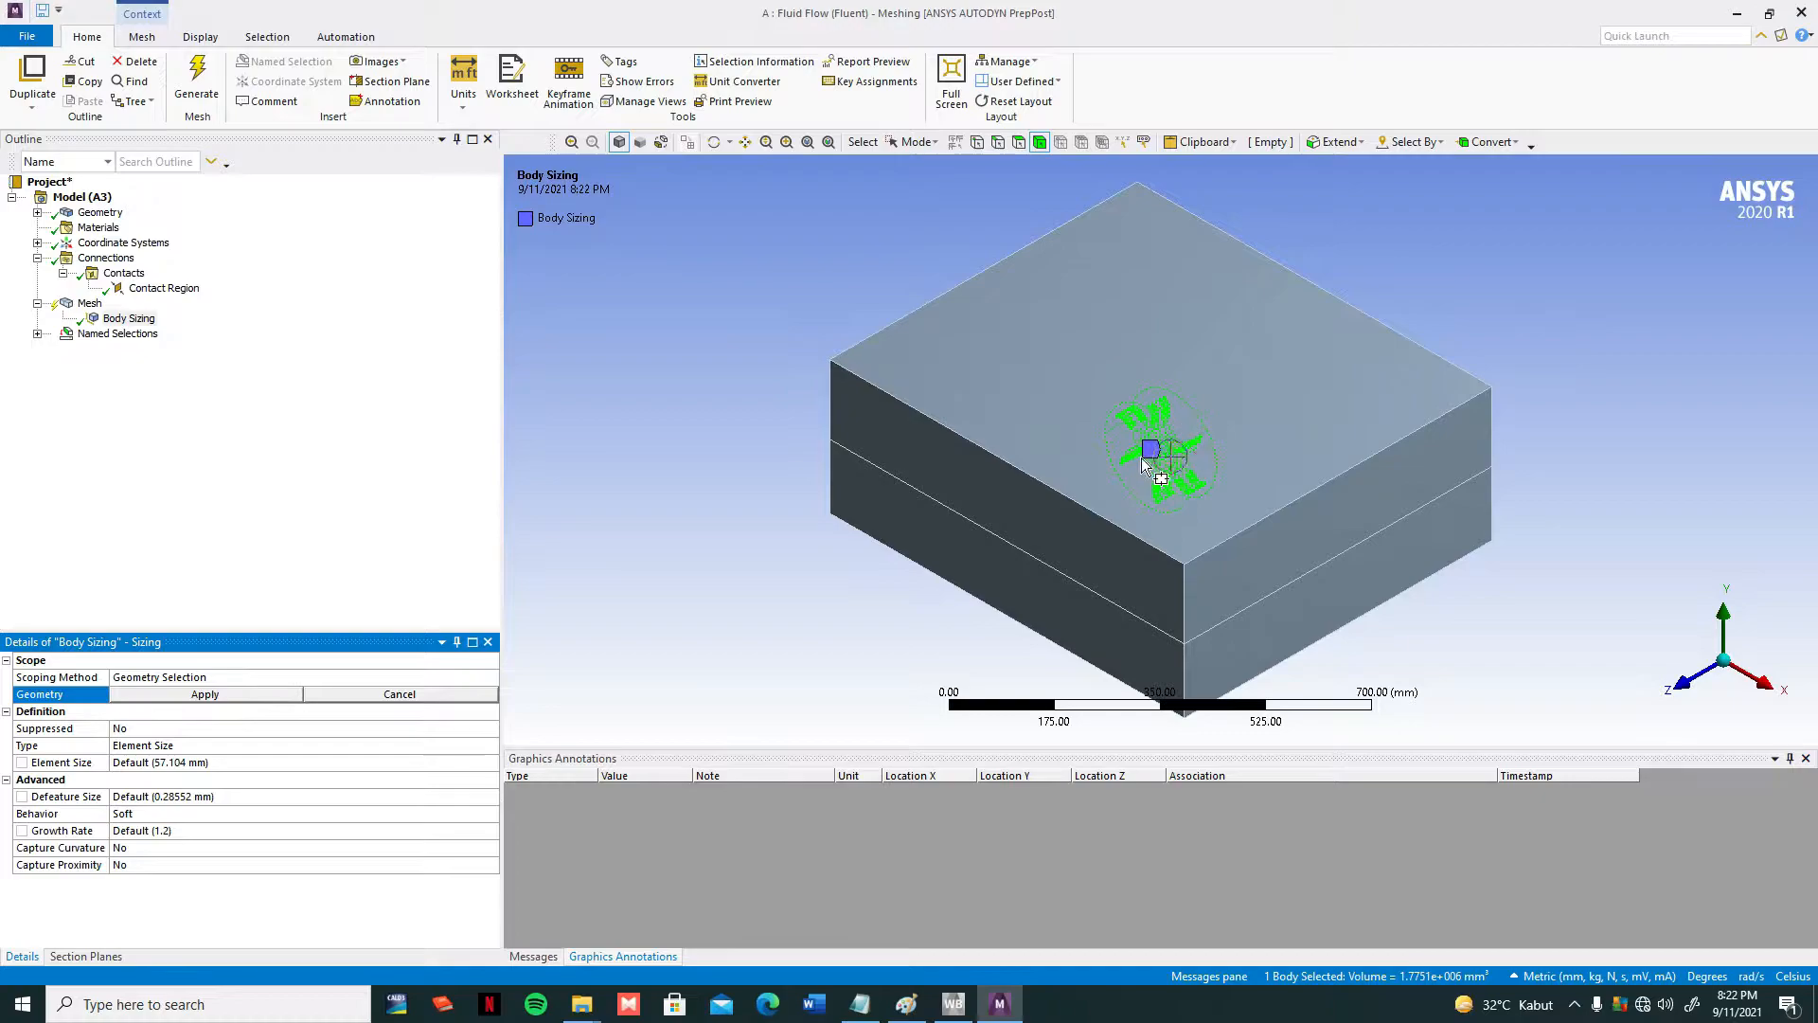
left_click(245, 764)
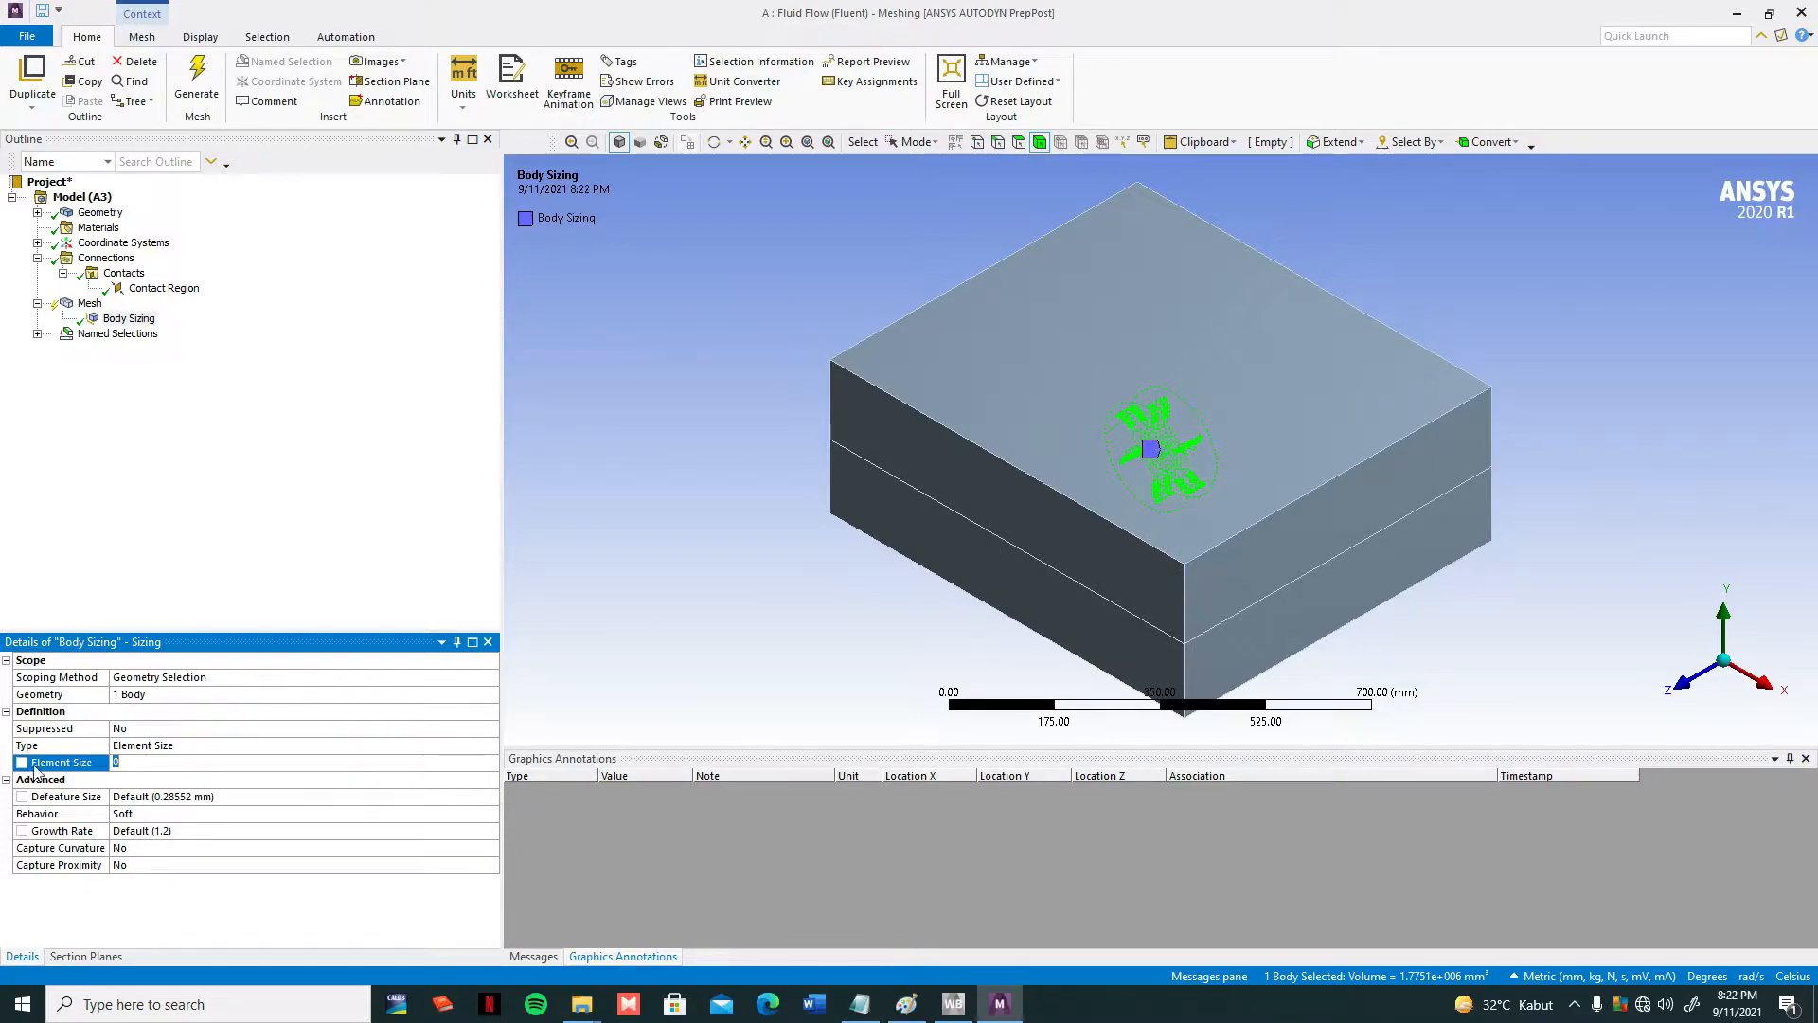
left_click(147, 771)
double_click(124, 775)
left_click(178, 804)
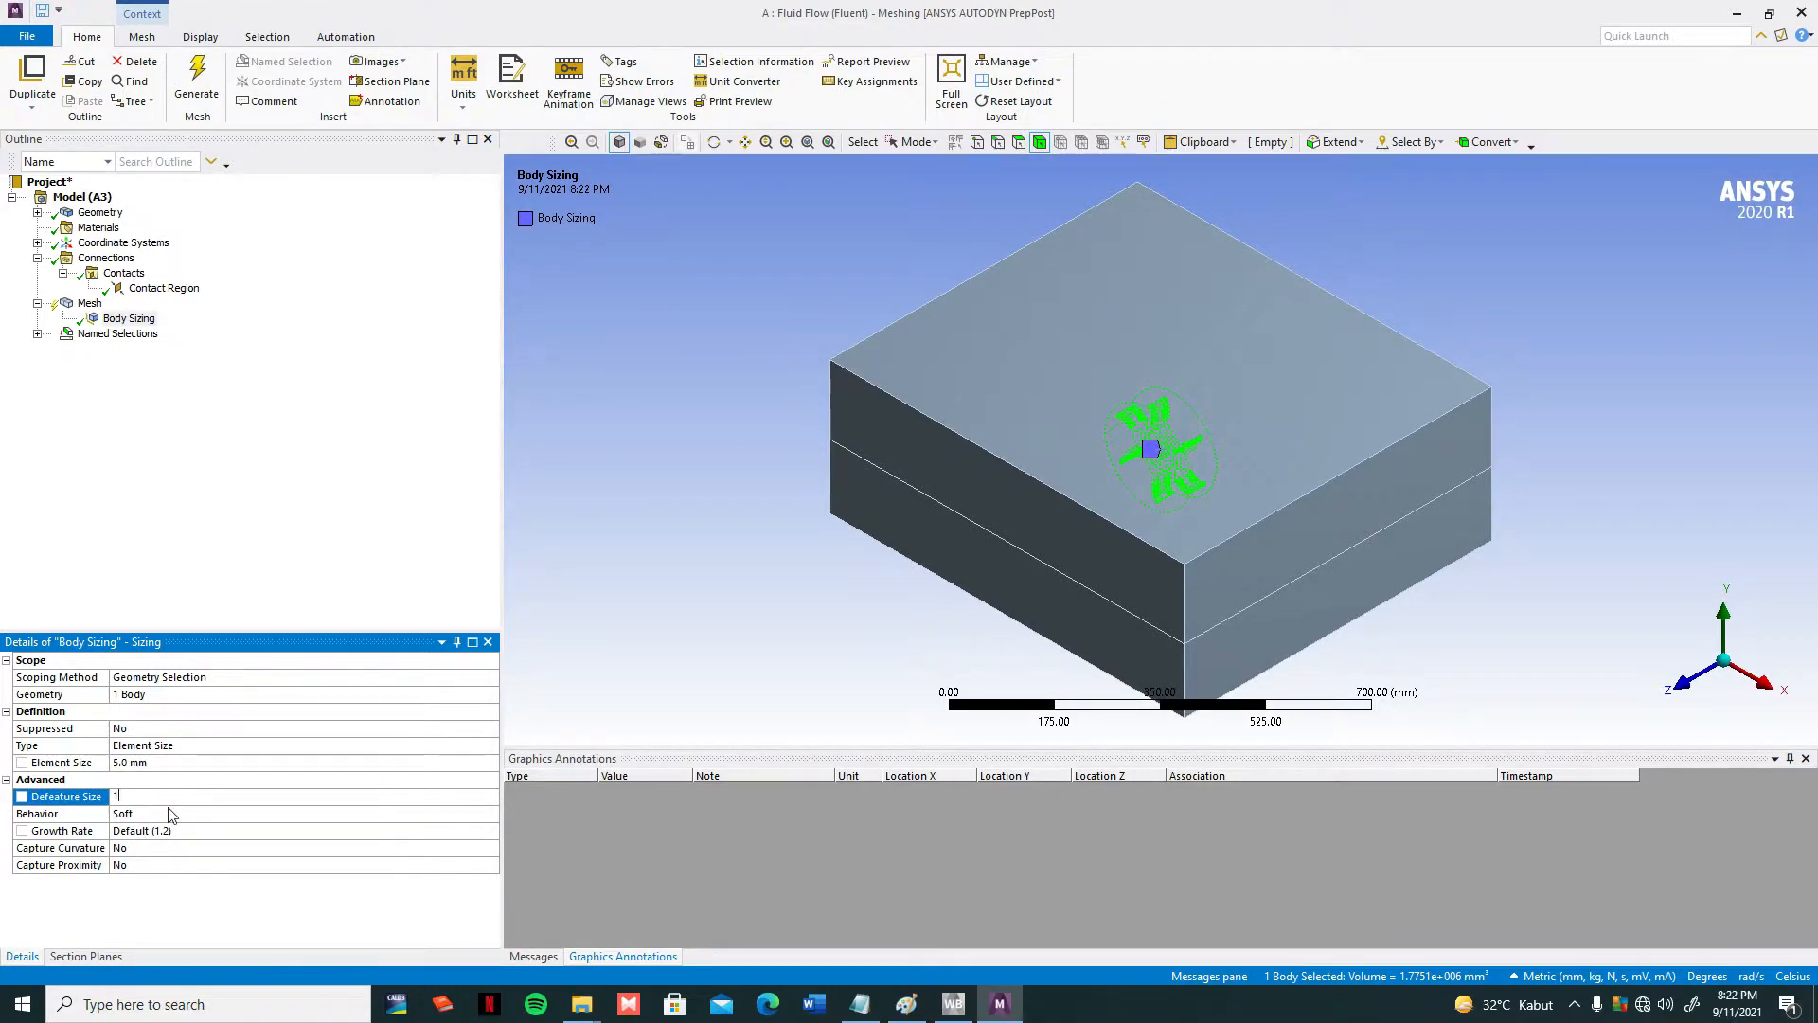
left_click(160, 765)
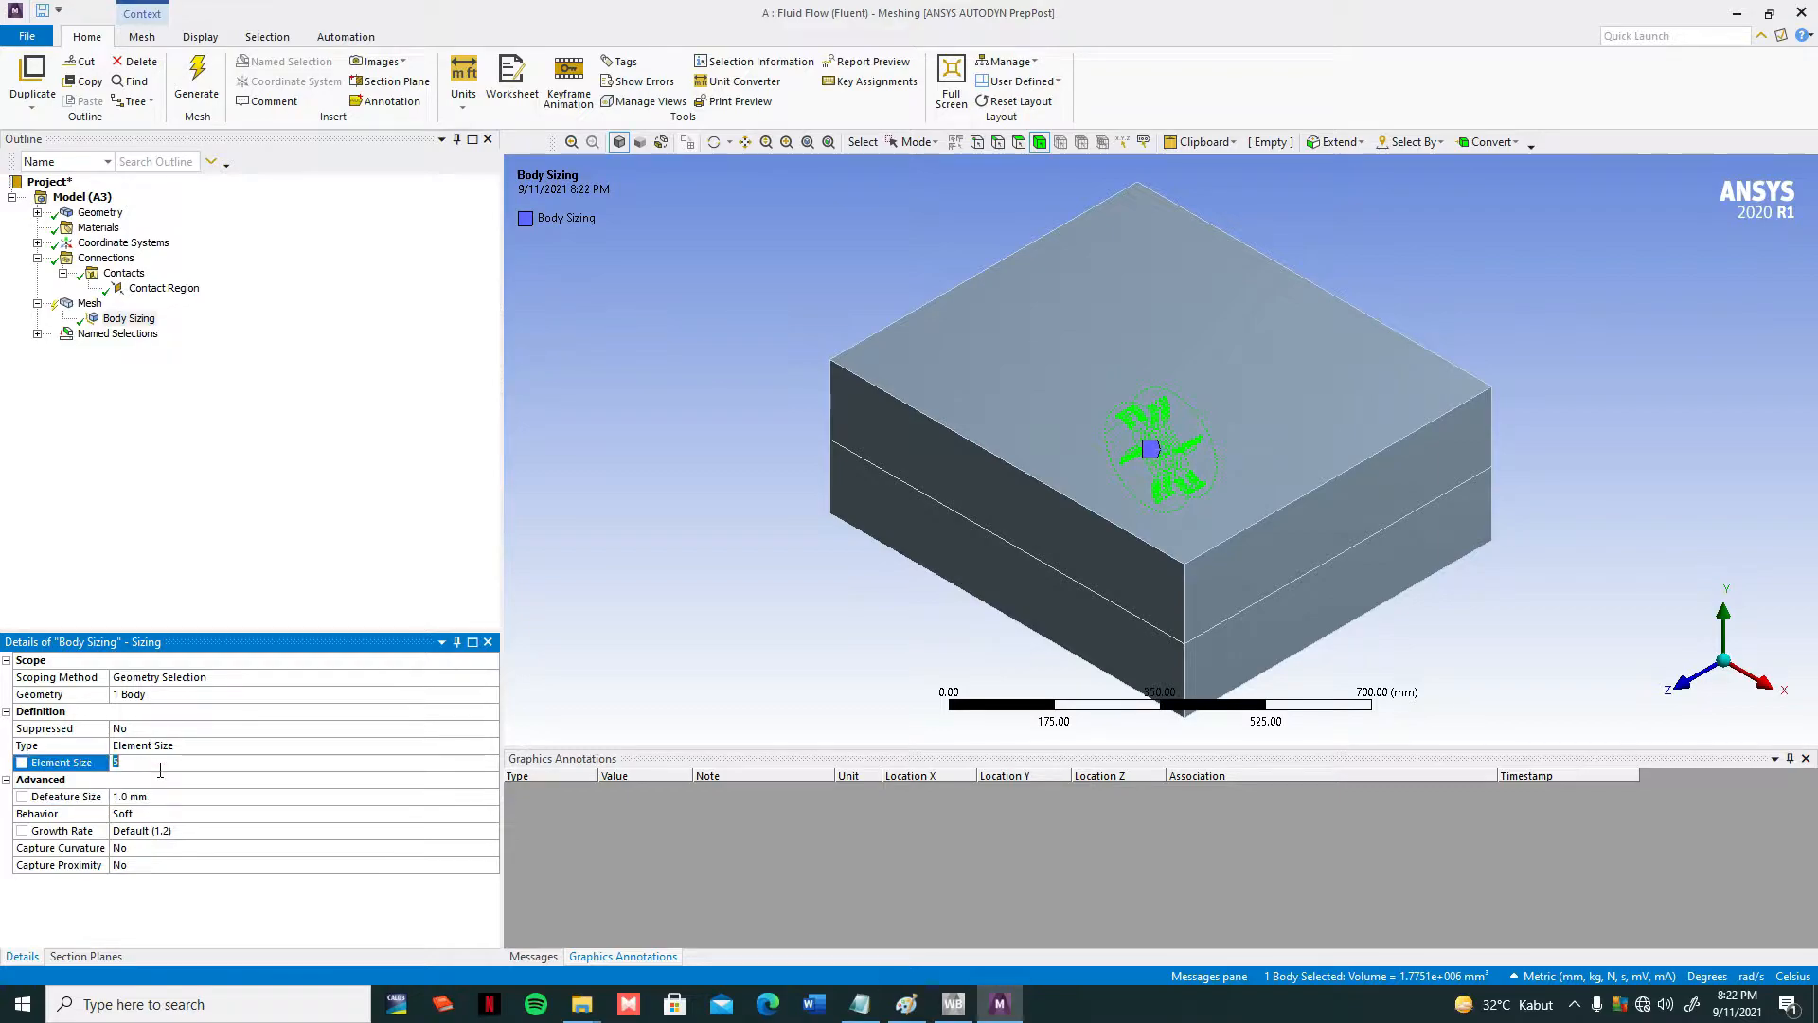
left_click(165, 805)
left_click(161, 767)
left_click(166, 798)
left_click(163, 765)
left_click(176, 800)
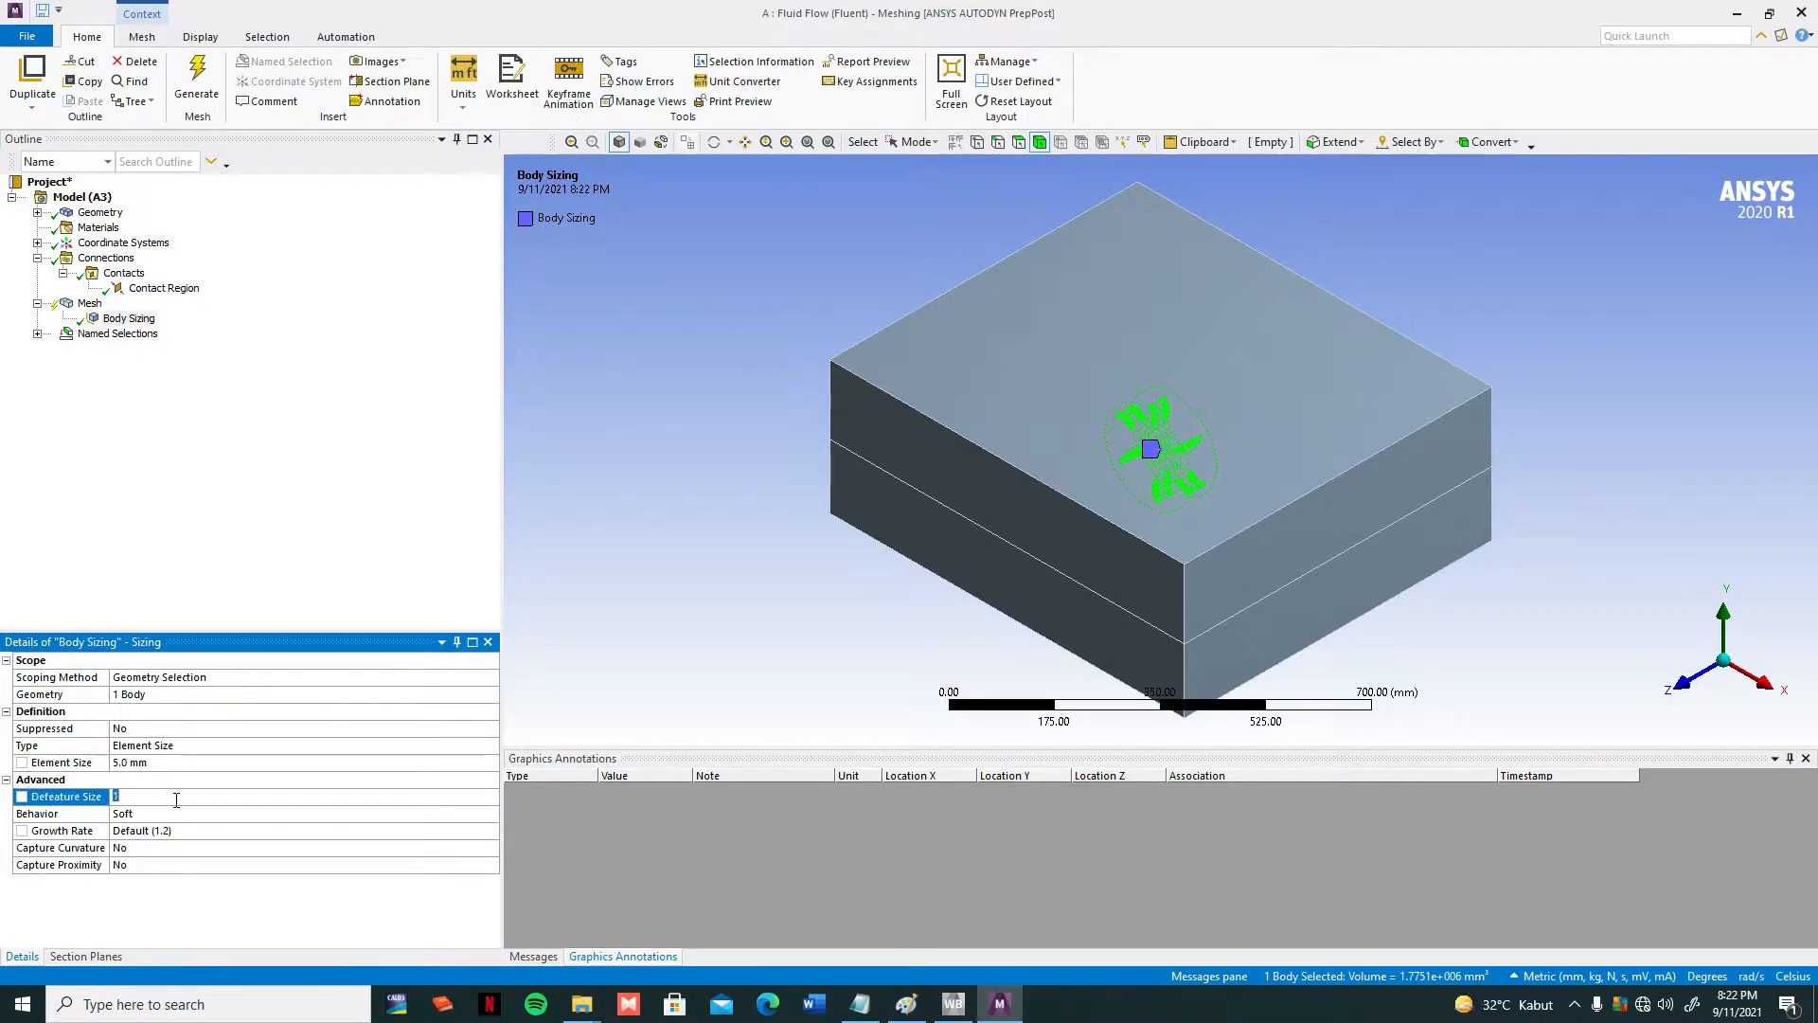
left_click(171, 765)
left_click(173, 800)
left_click(178, 769)
left_click(173, 798)
Switch to Paint, outline the whole aerator wheel with a red freehand circle, and return to Meshing
left_click(915, 1011)
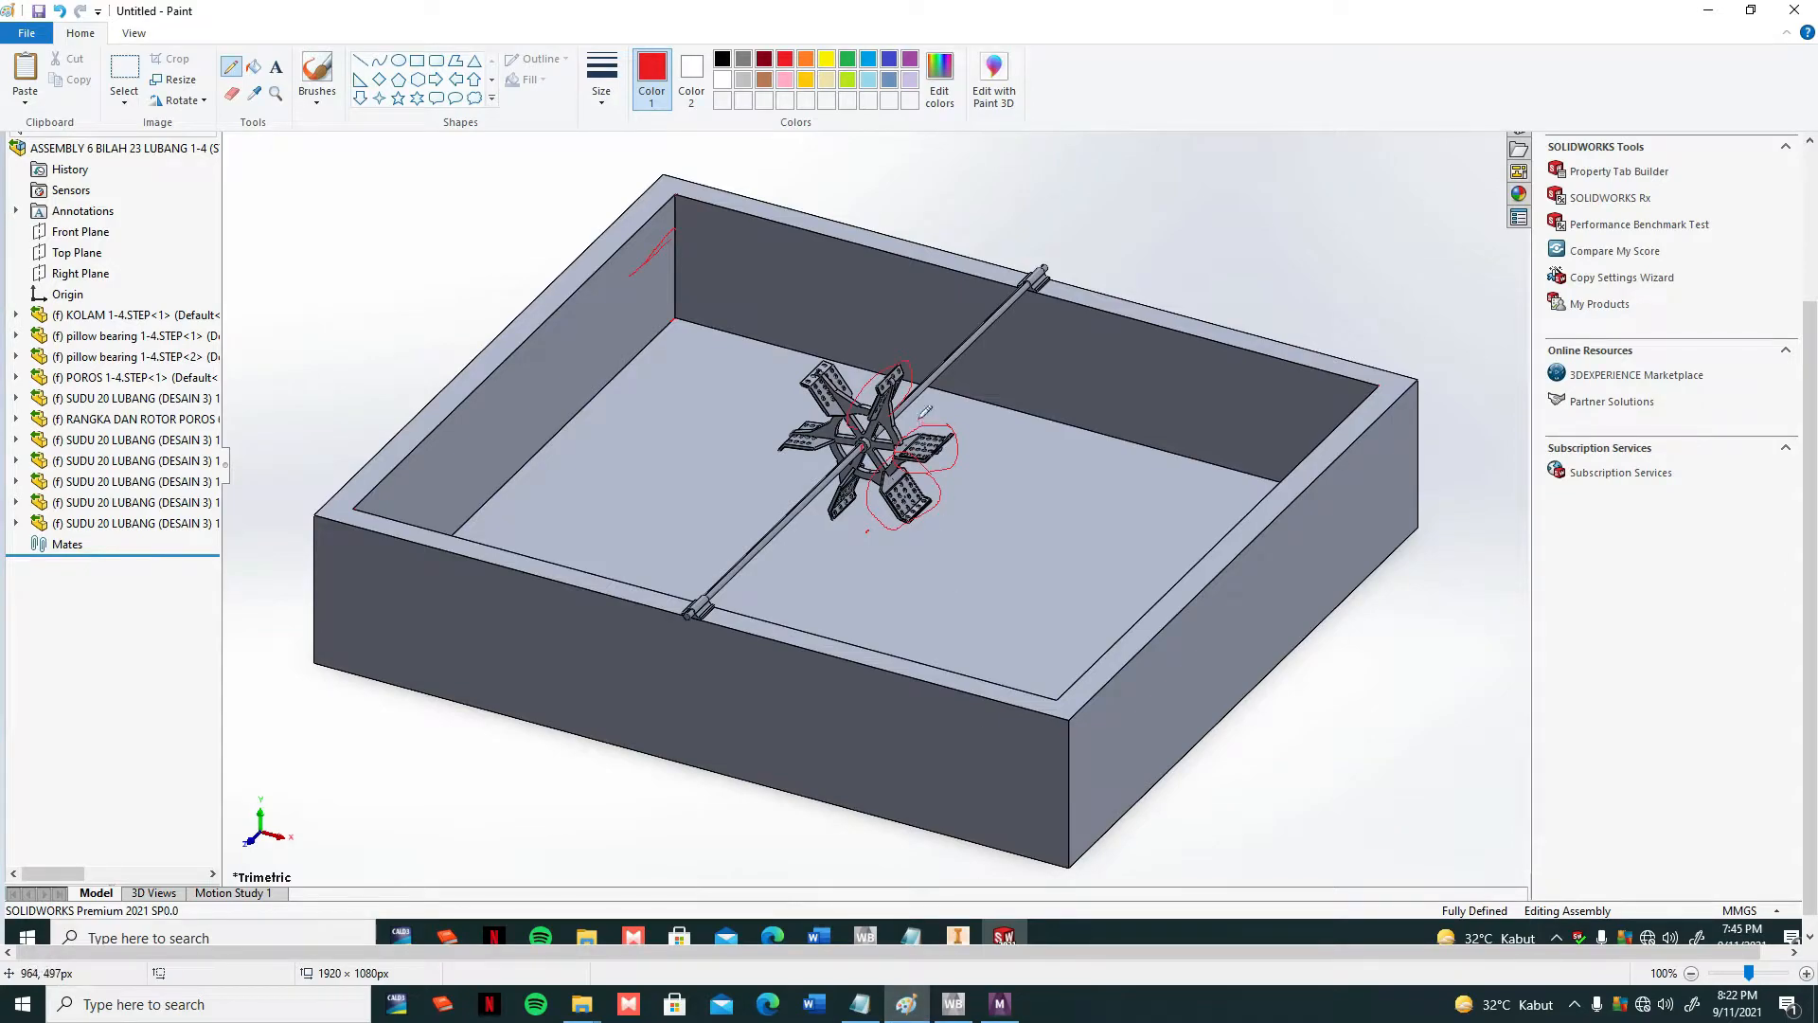
mouse_move(862, 396)
left_mouse_down()
mouse_move(925, 398)
mouse_move(920, 373)
mouse_move(862, 341)
mouse_move(777, 408)
mouse_move(807, 523)
mouse_move(961, 542)
mouse_move(947, 377)
left_mouse_up()
scroll(837, 400, "up", 2, "ctrl")
scroll(942, 490, "down", 2)
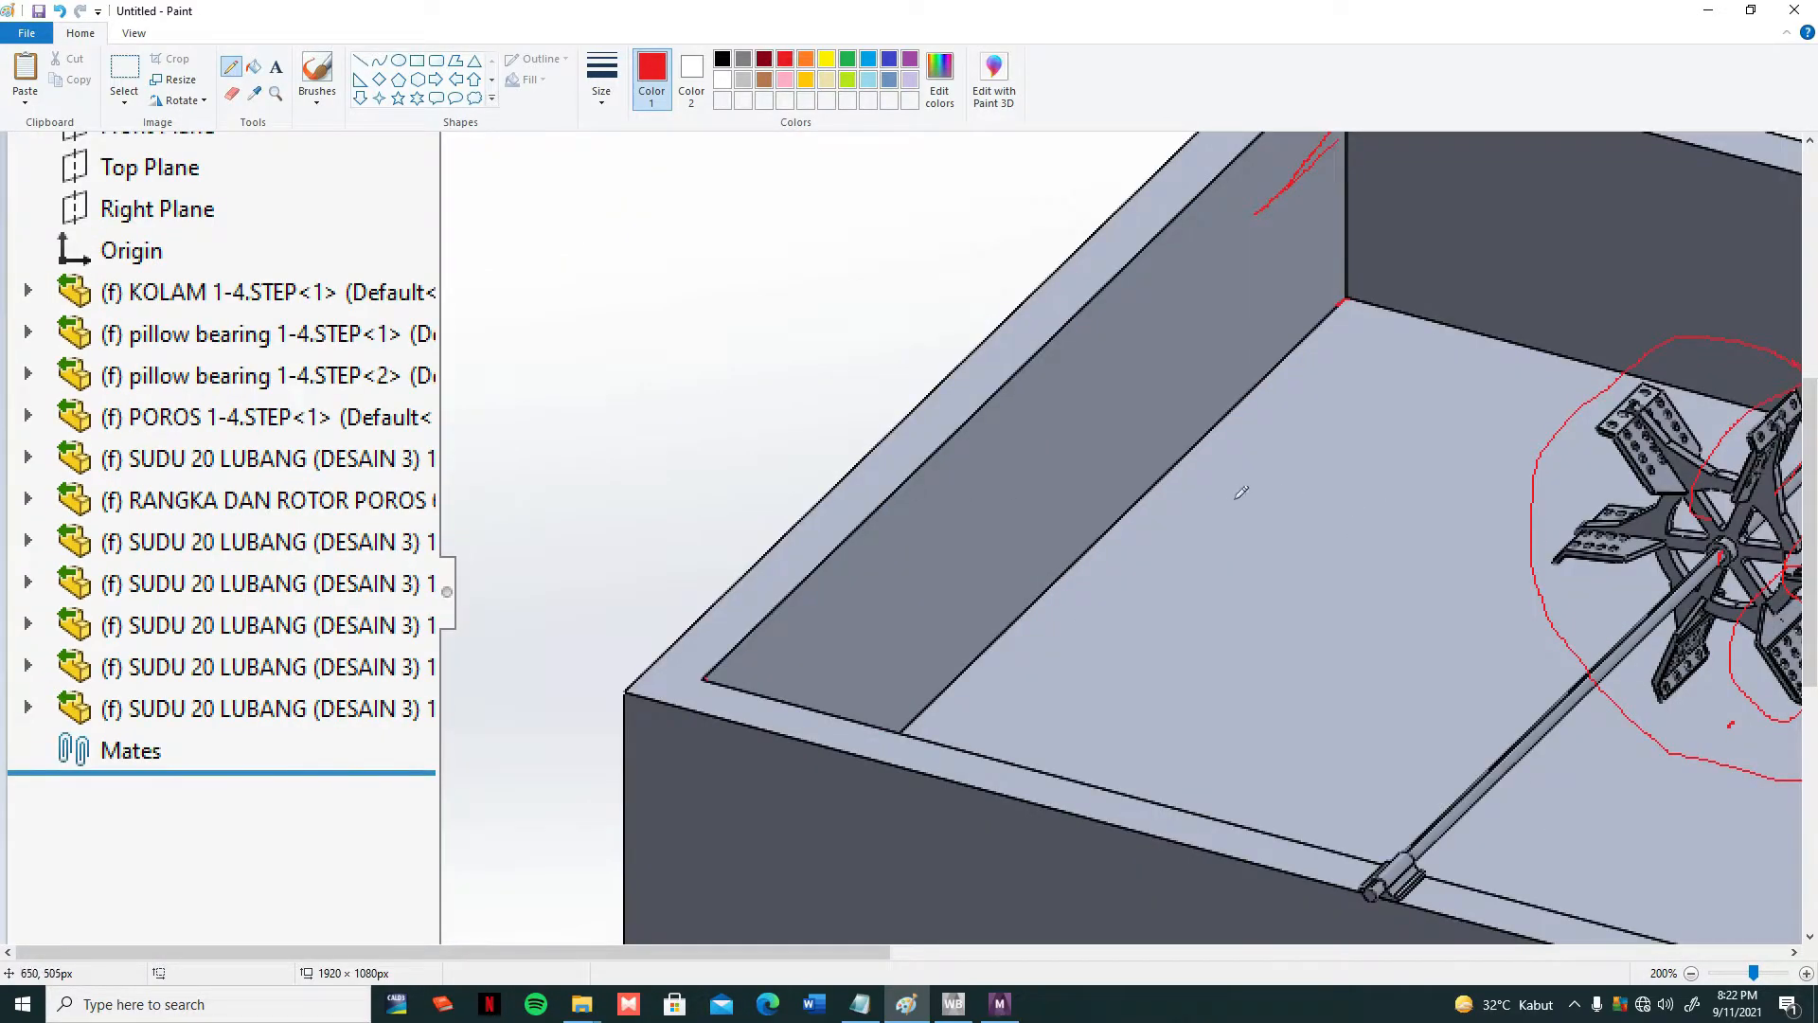
scroll(1243, 459, "down", 2, "ctrl")
scroll(462, 424, "up", 2, "ctrl")
scroll(691, 483, "down", 2, "ctrl")
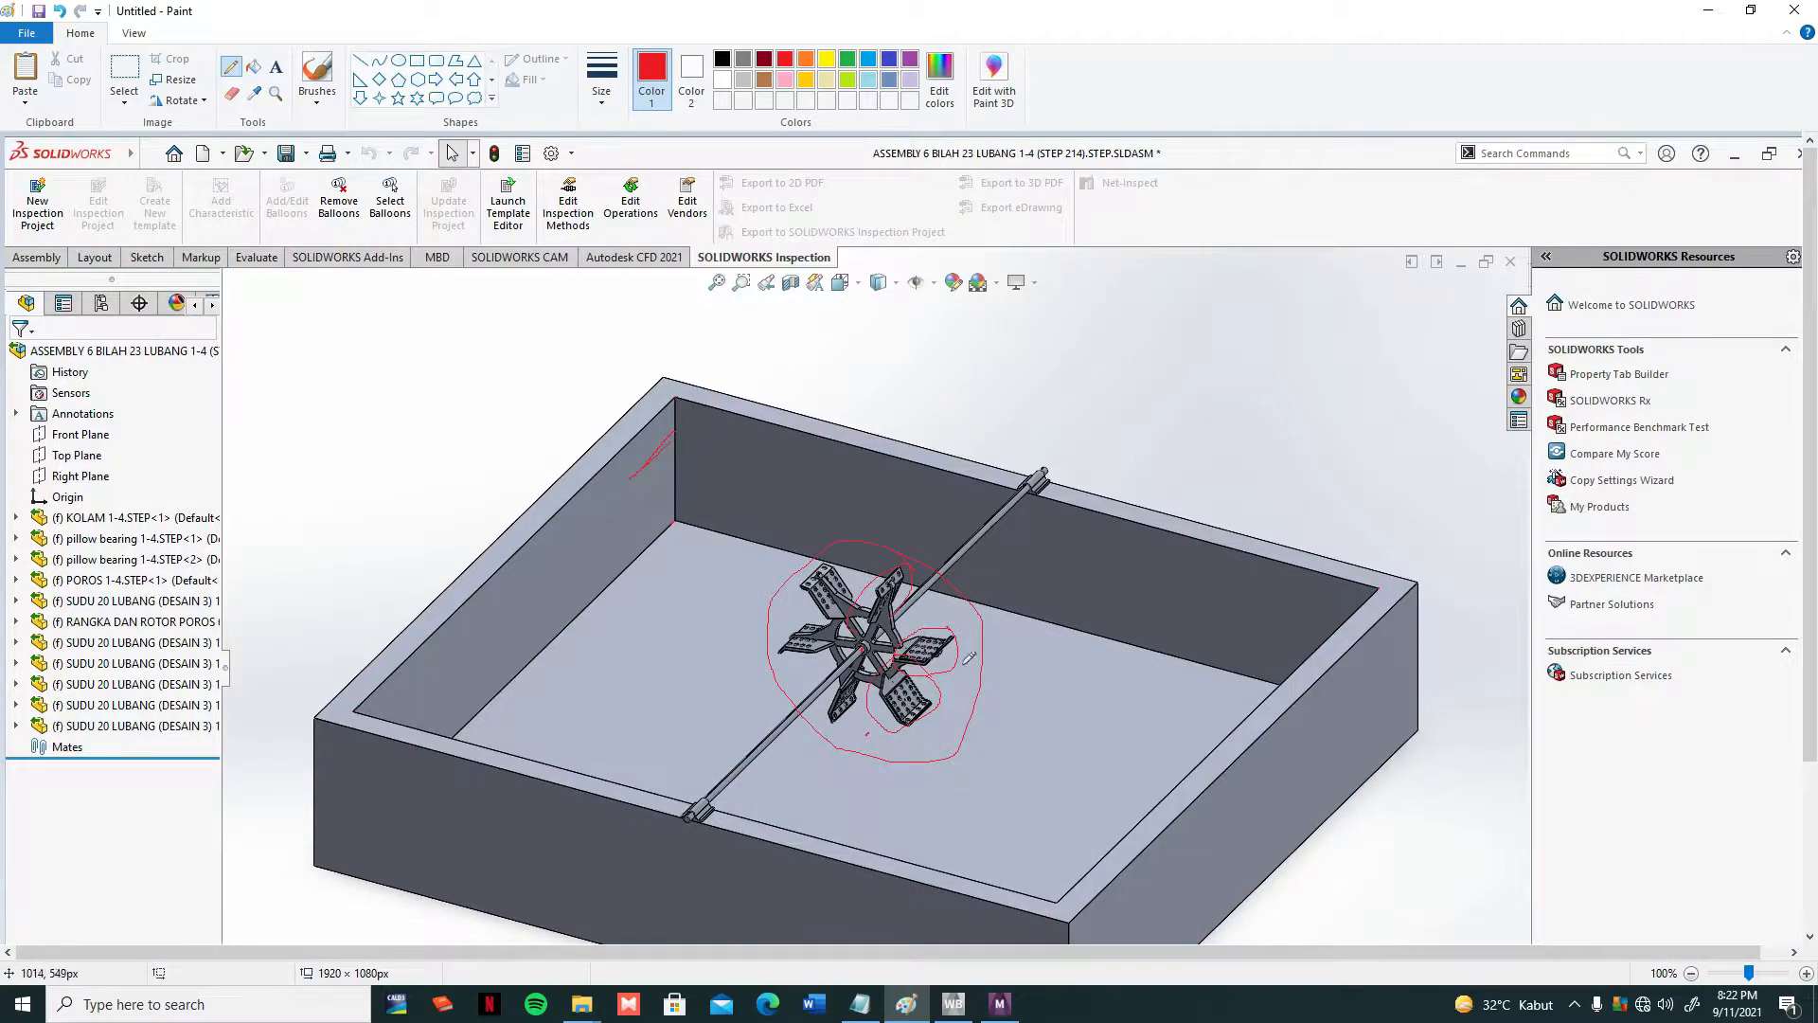
scroll(952, 654, "up", 2, "ctrl")
scroll(952, 653, "down", 2, "ctrl")
left_click(1709, 10)
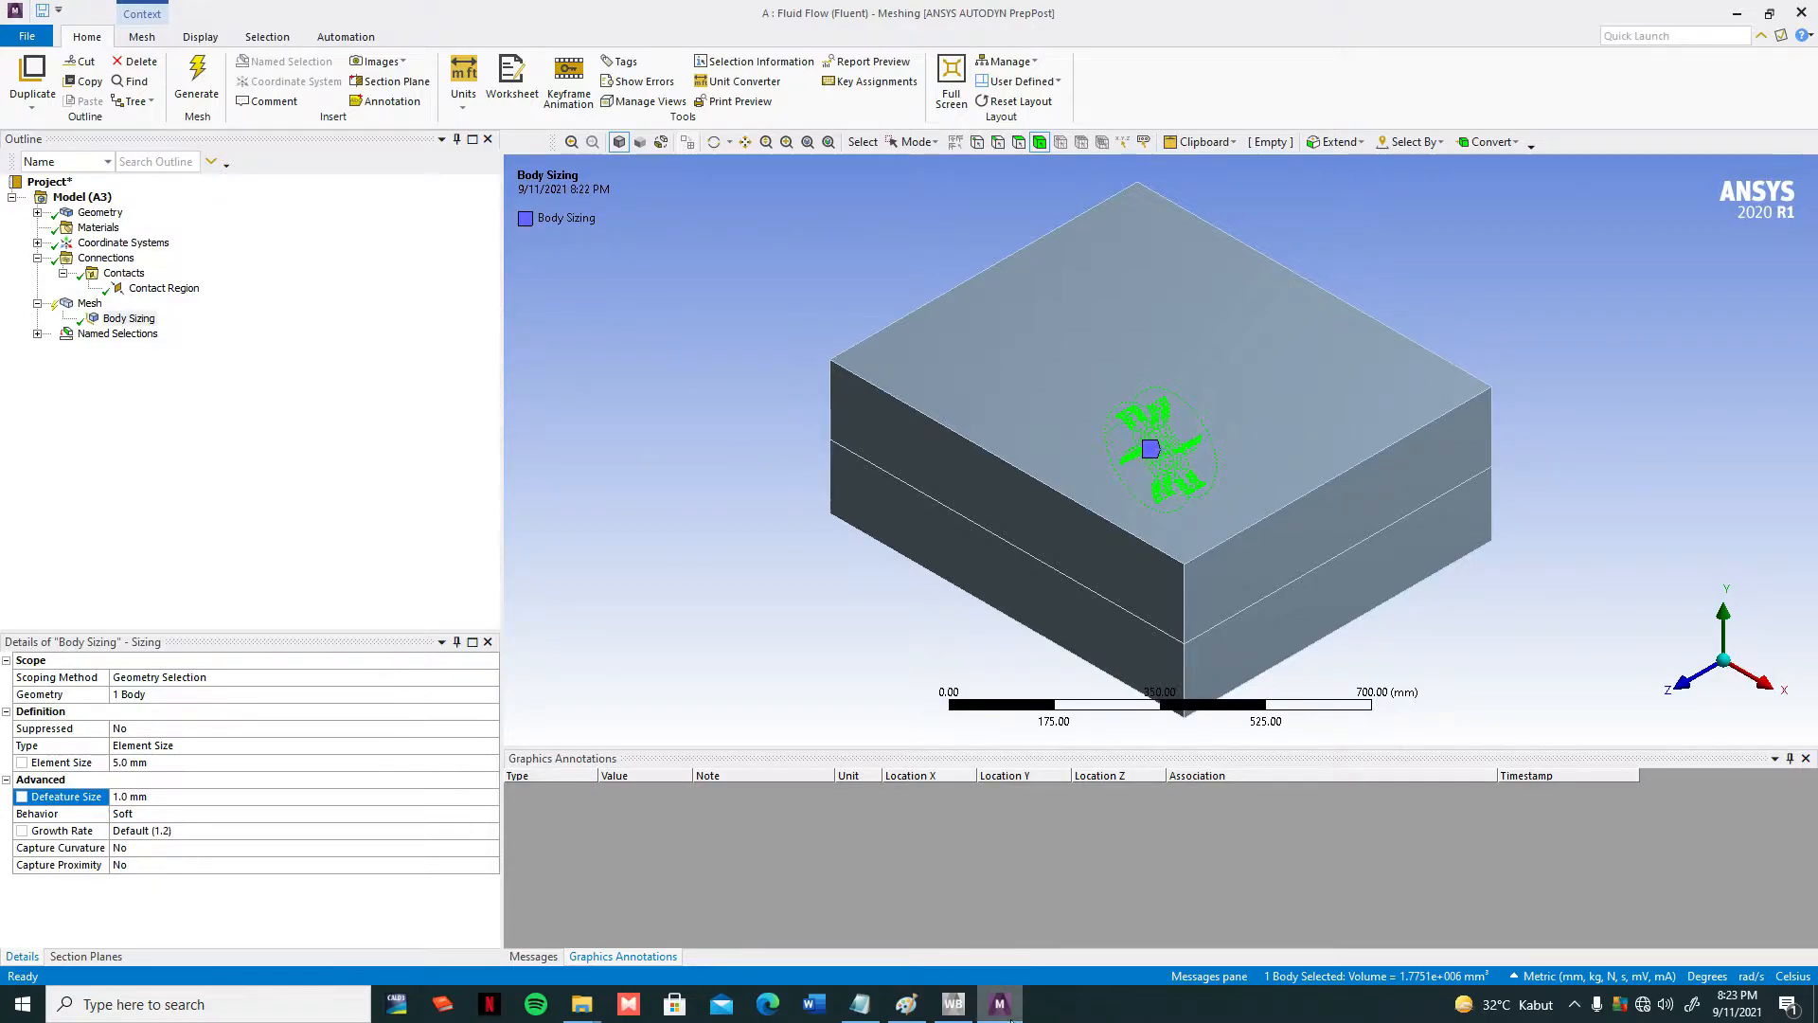
left_click(999, 1003)
left_click(999, 1002)
left_click(972, 1009)
left_click(972, 1009)
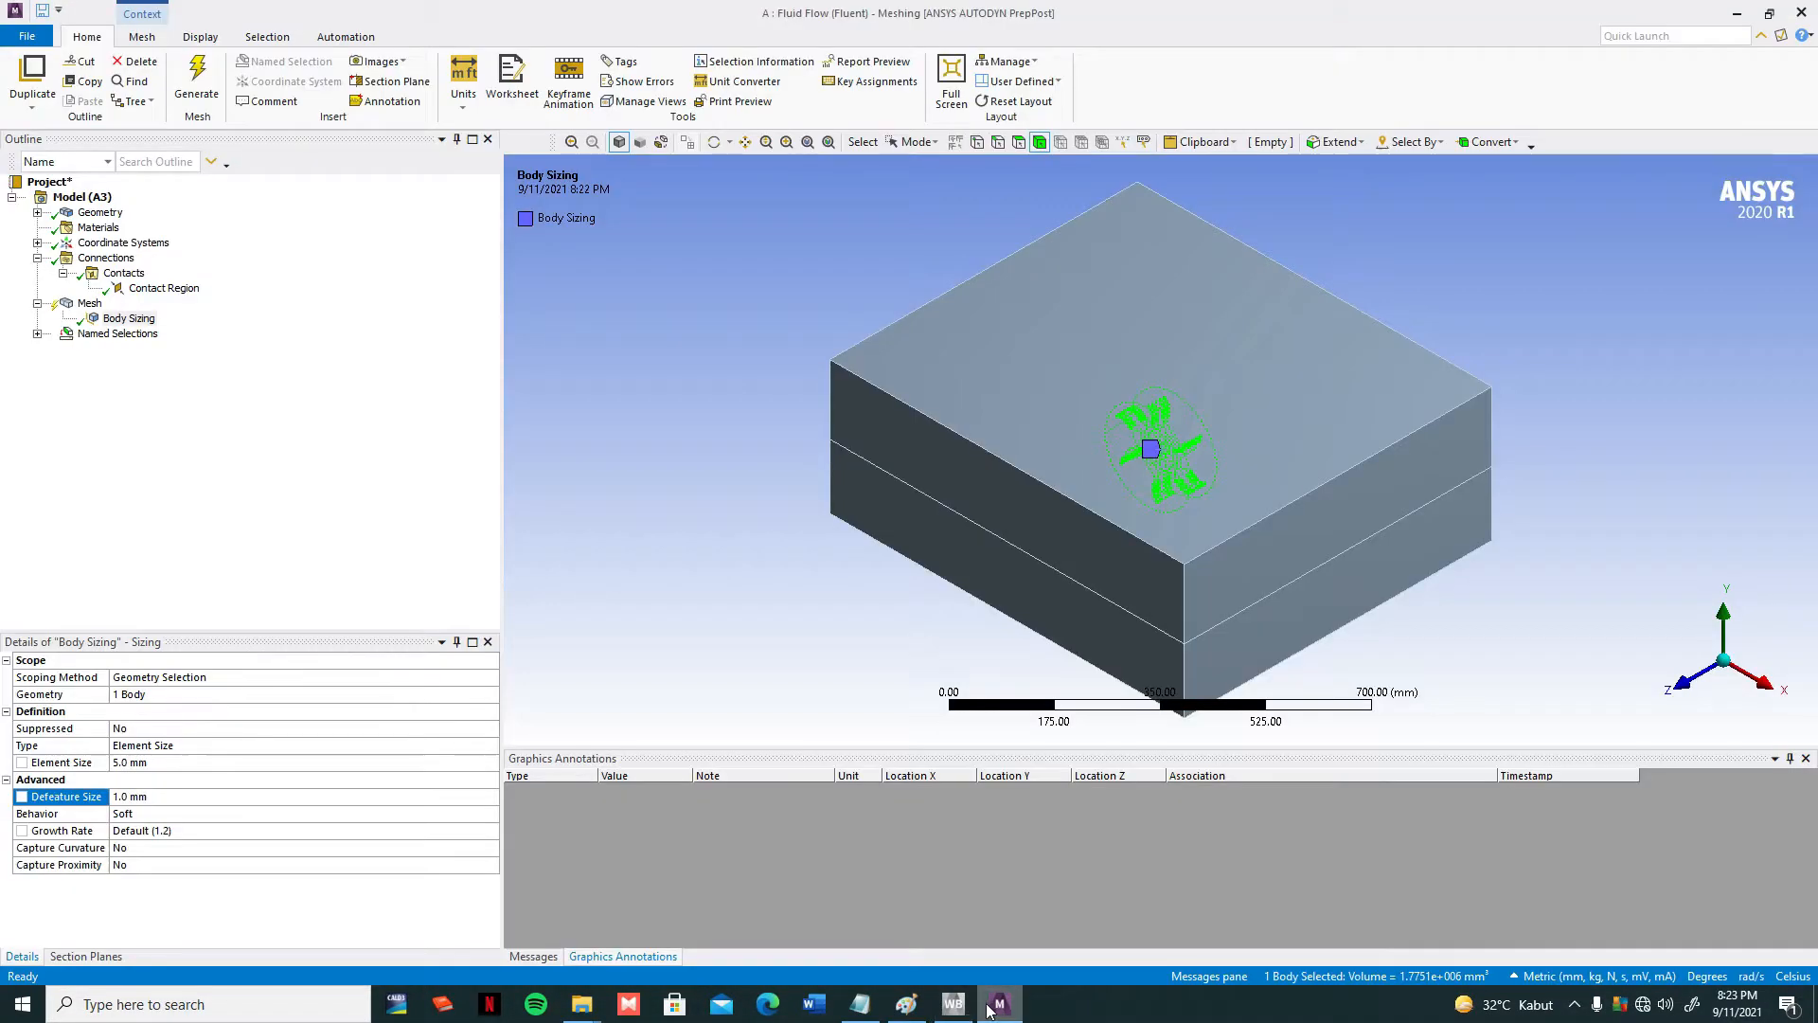
left_click(907, 1003)
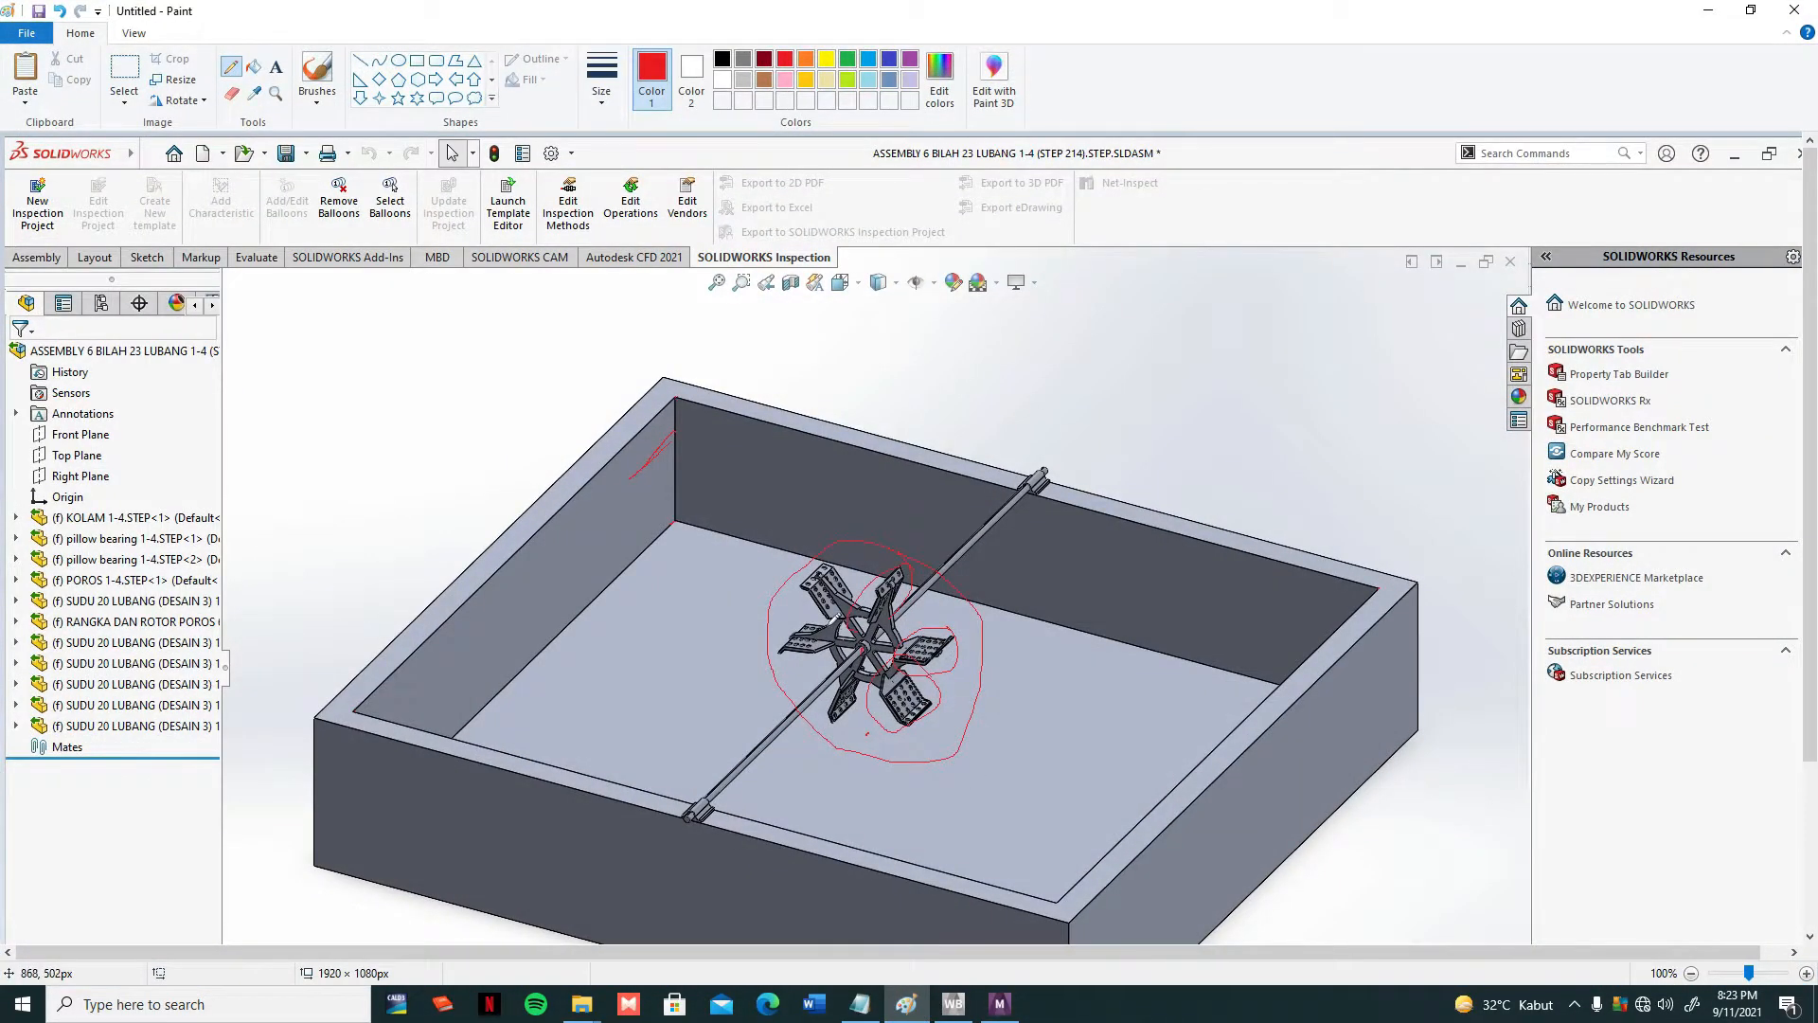
scroll(820, 597, "up", 1, "ctrl")
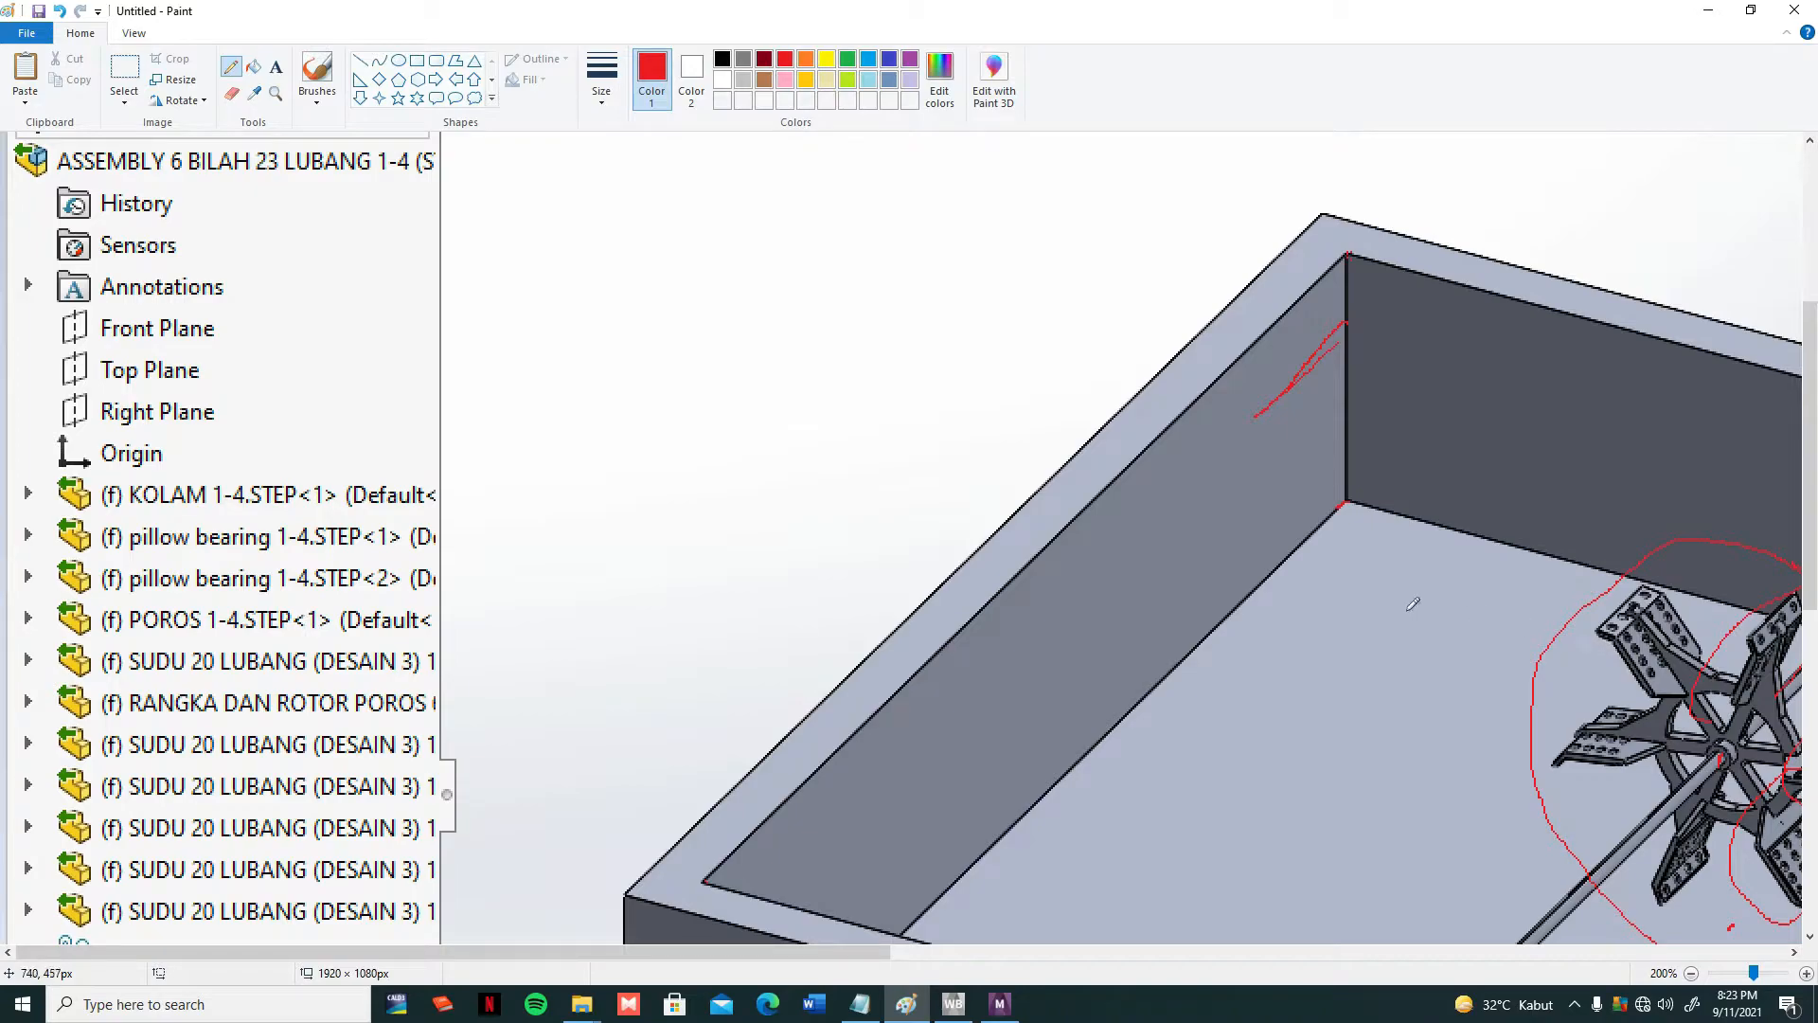
scroll(1411, 603, "down", 1, "ctrl")
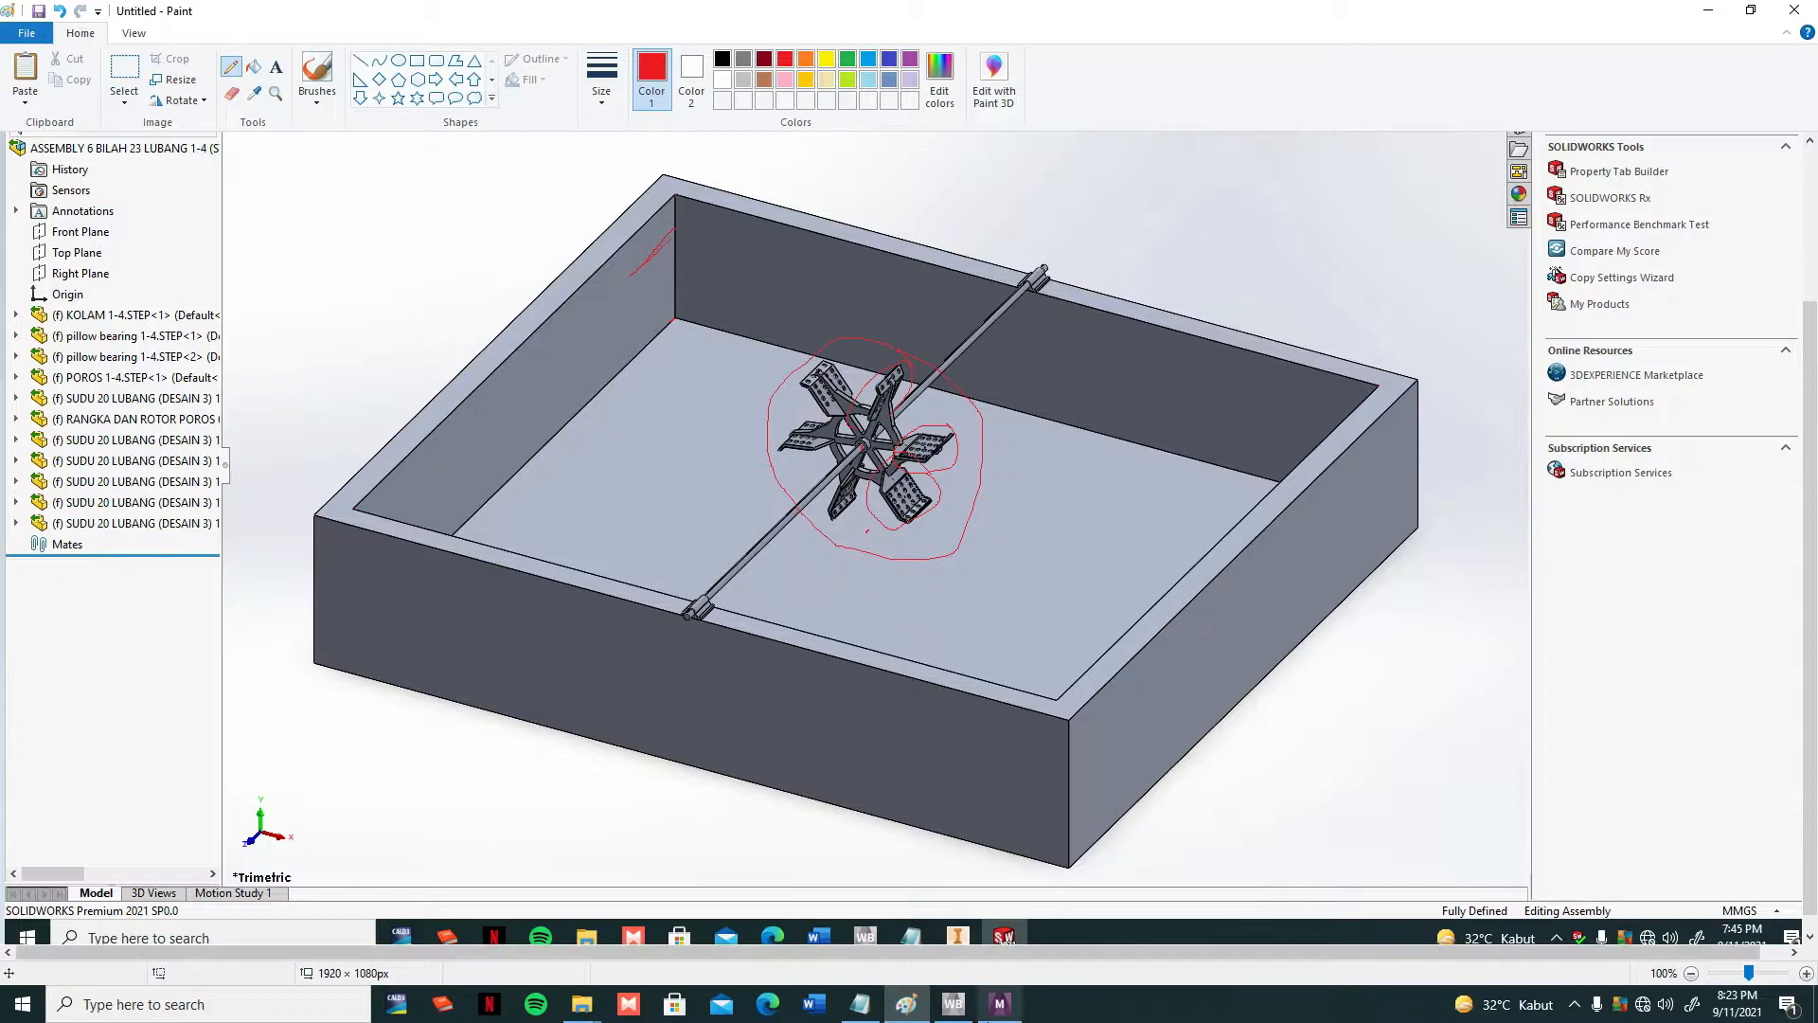
left_click(1000, 1004)
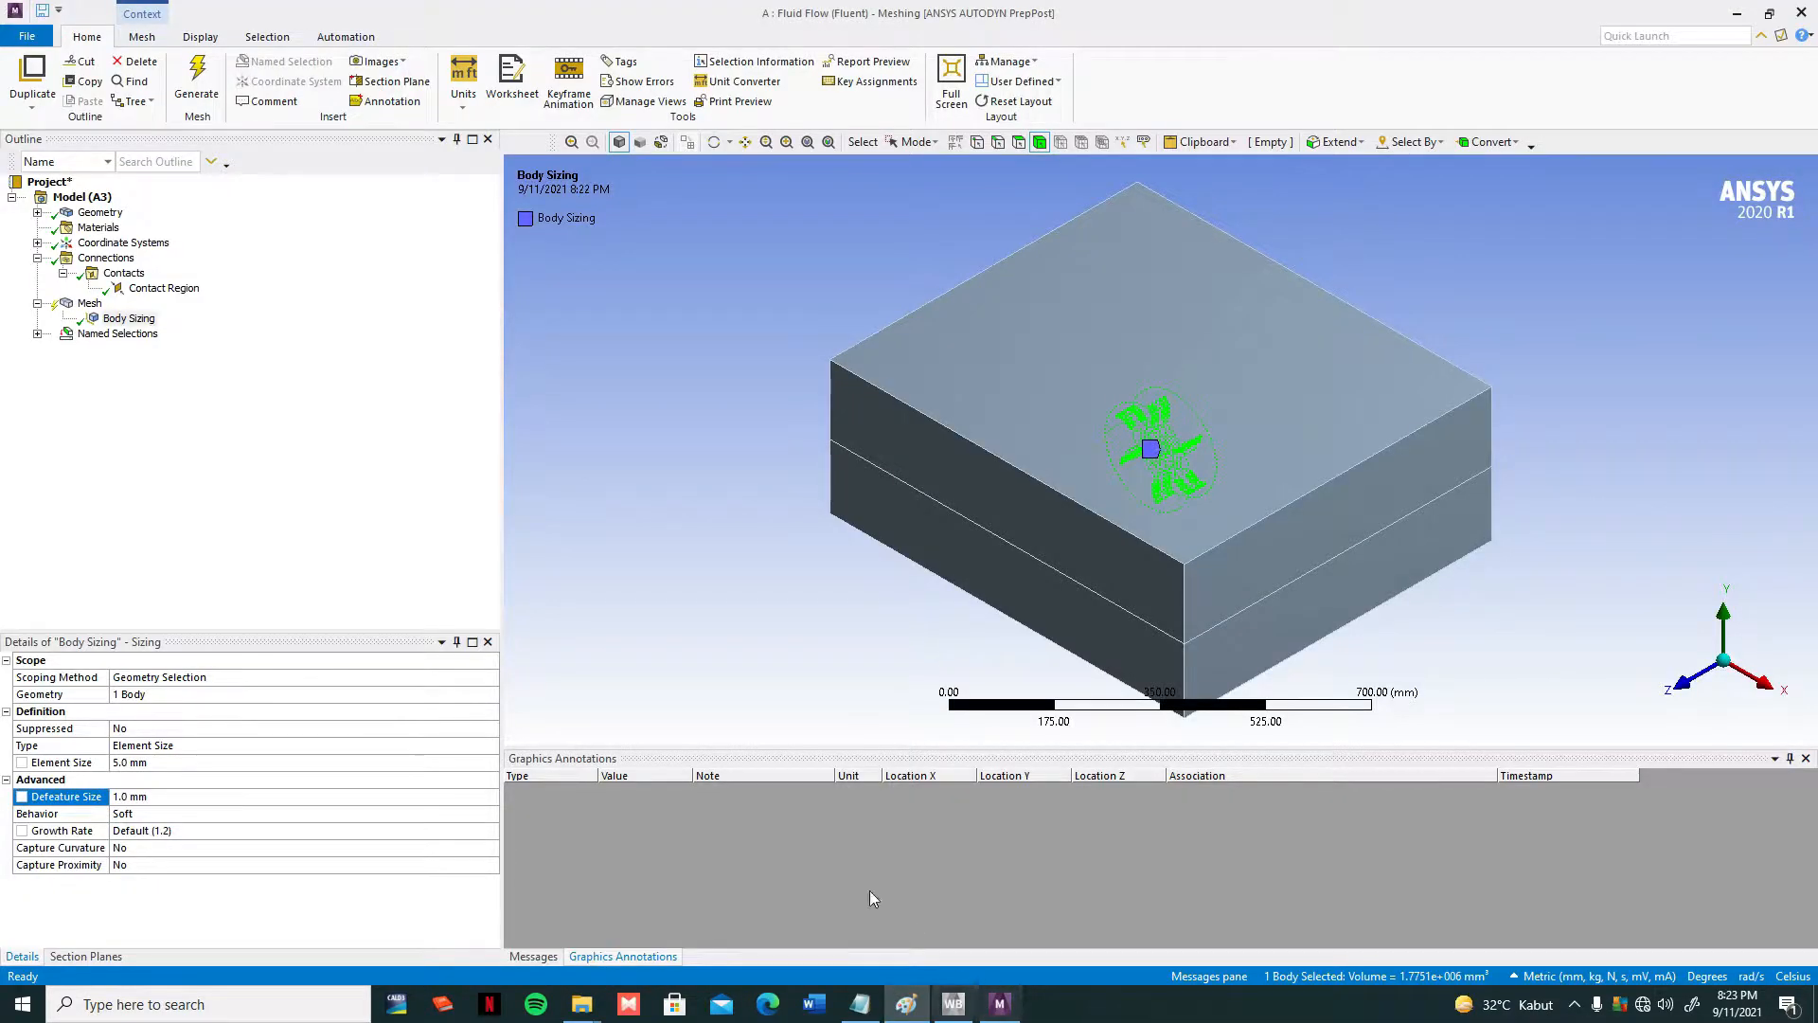
left_click(147, 800)
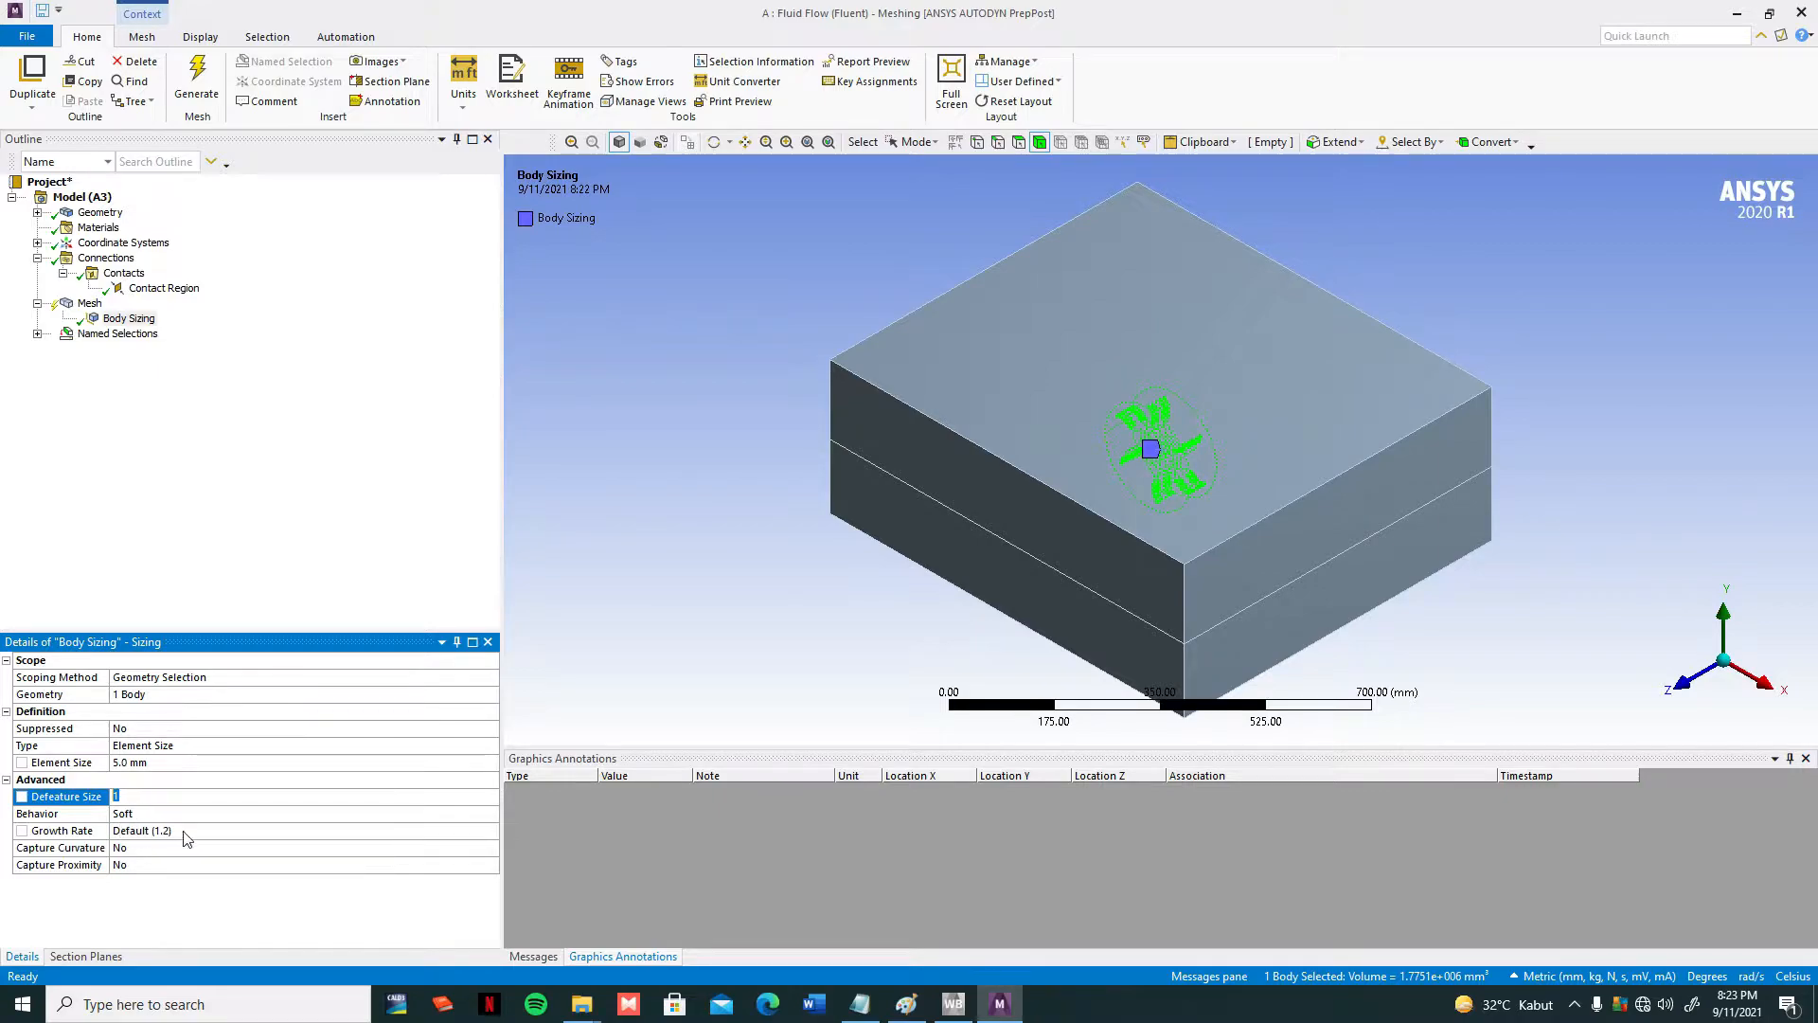
left_click(993, 998)
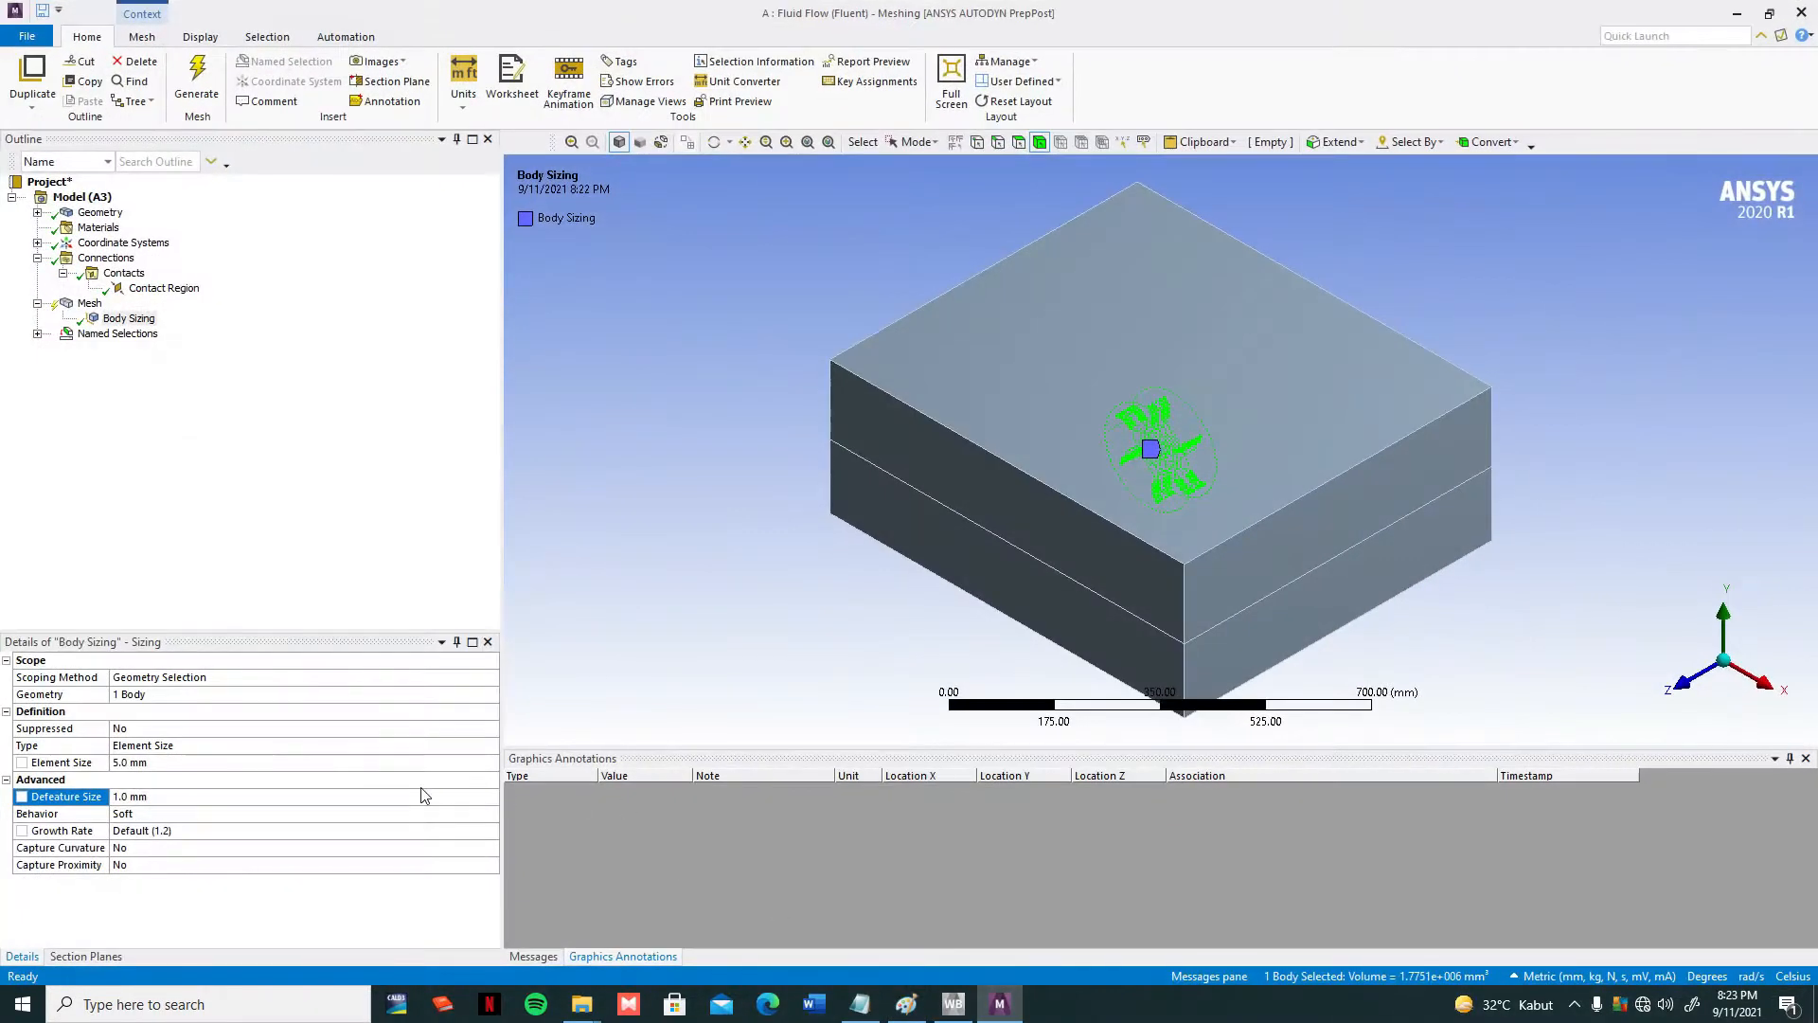
left_click(164, 803)
left_click(137, 808)
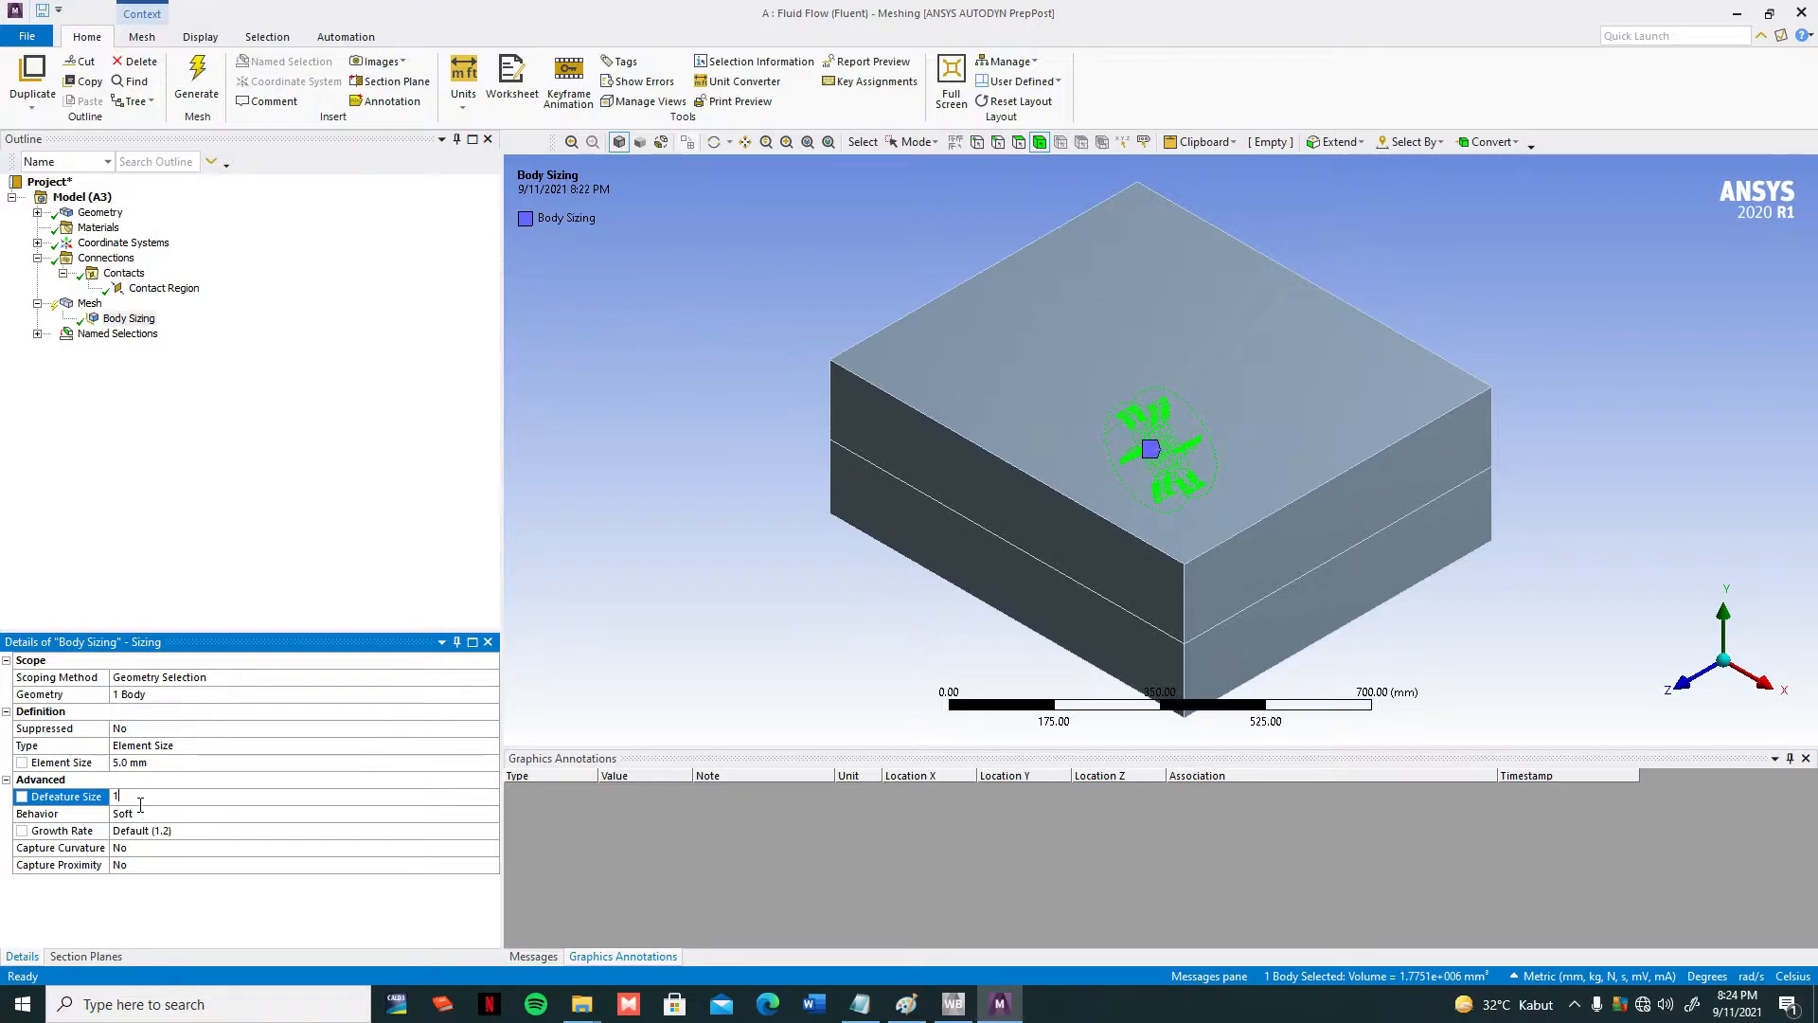
double_click(136, 803)
type("0.")
key("BackSpace")
key("BackSpace")
left_click(190, 587)
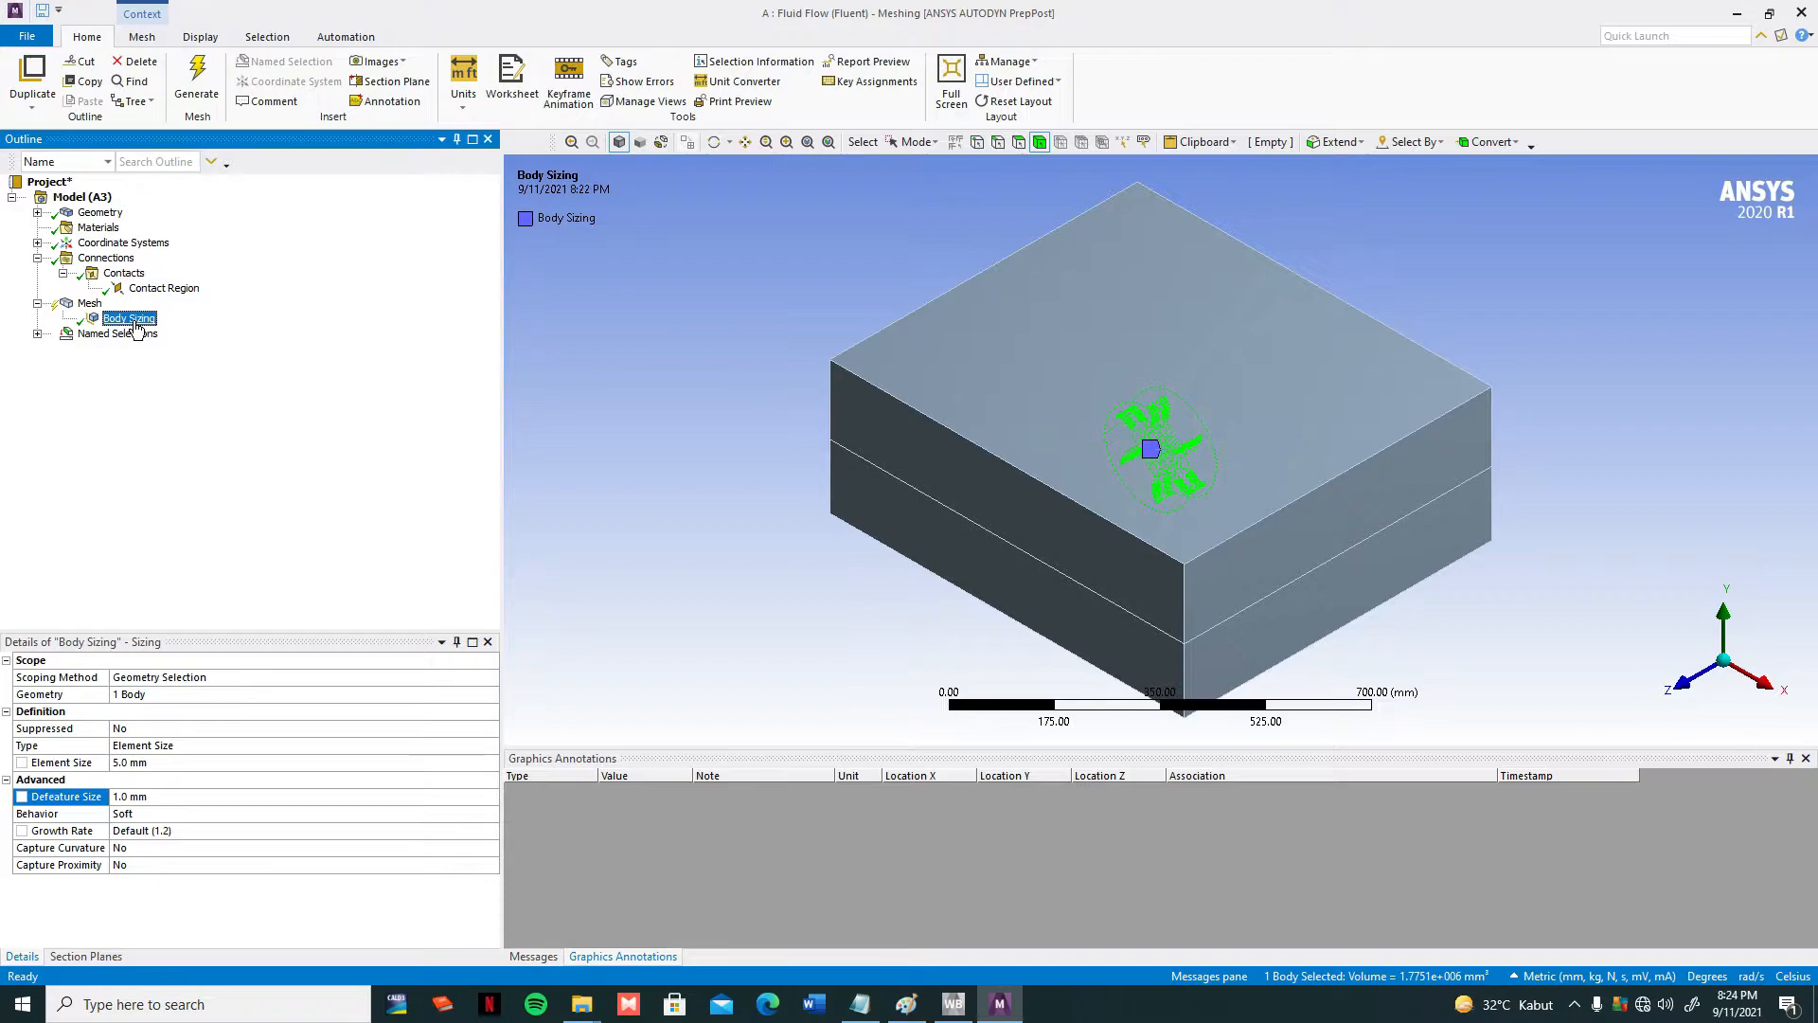
Set the global mesh element size to 15 mm
key("Up")
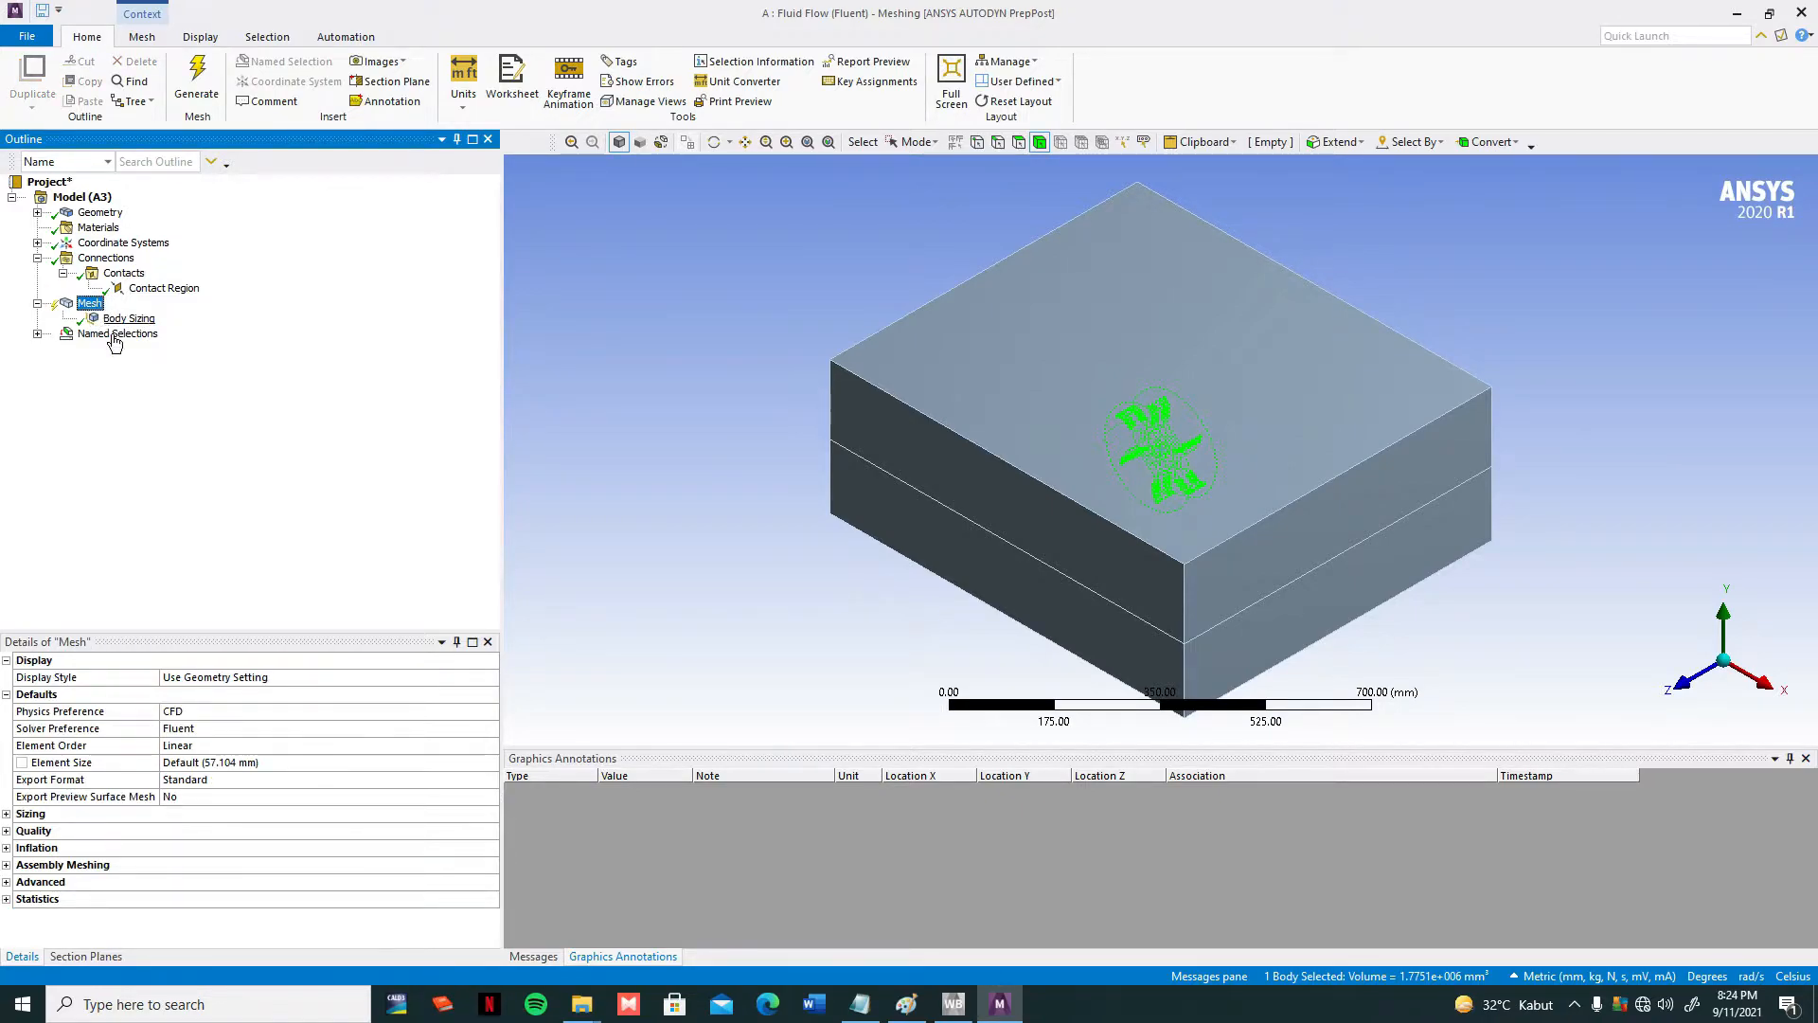
left_click(250, 765)
left_click(90, 303)
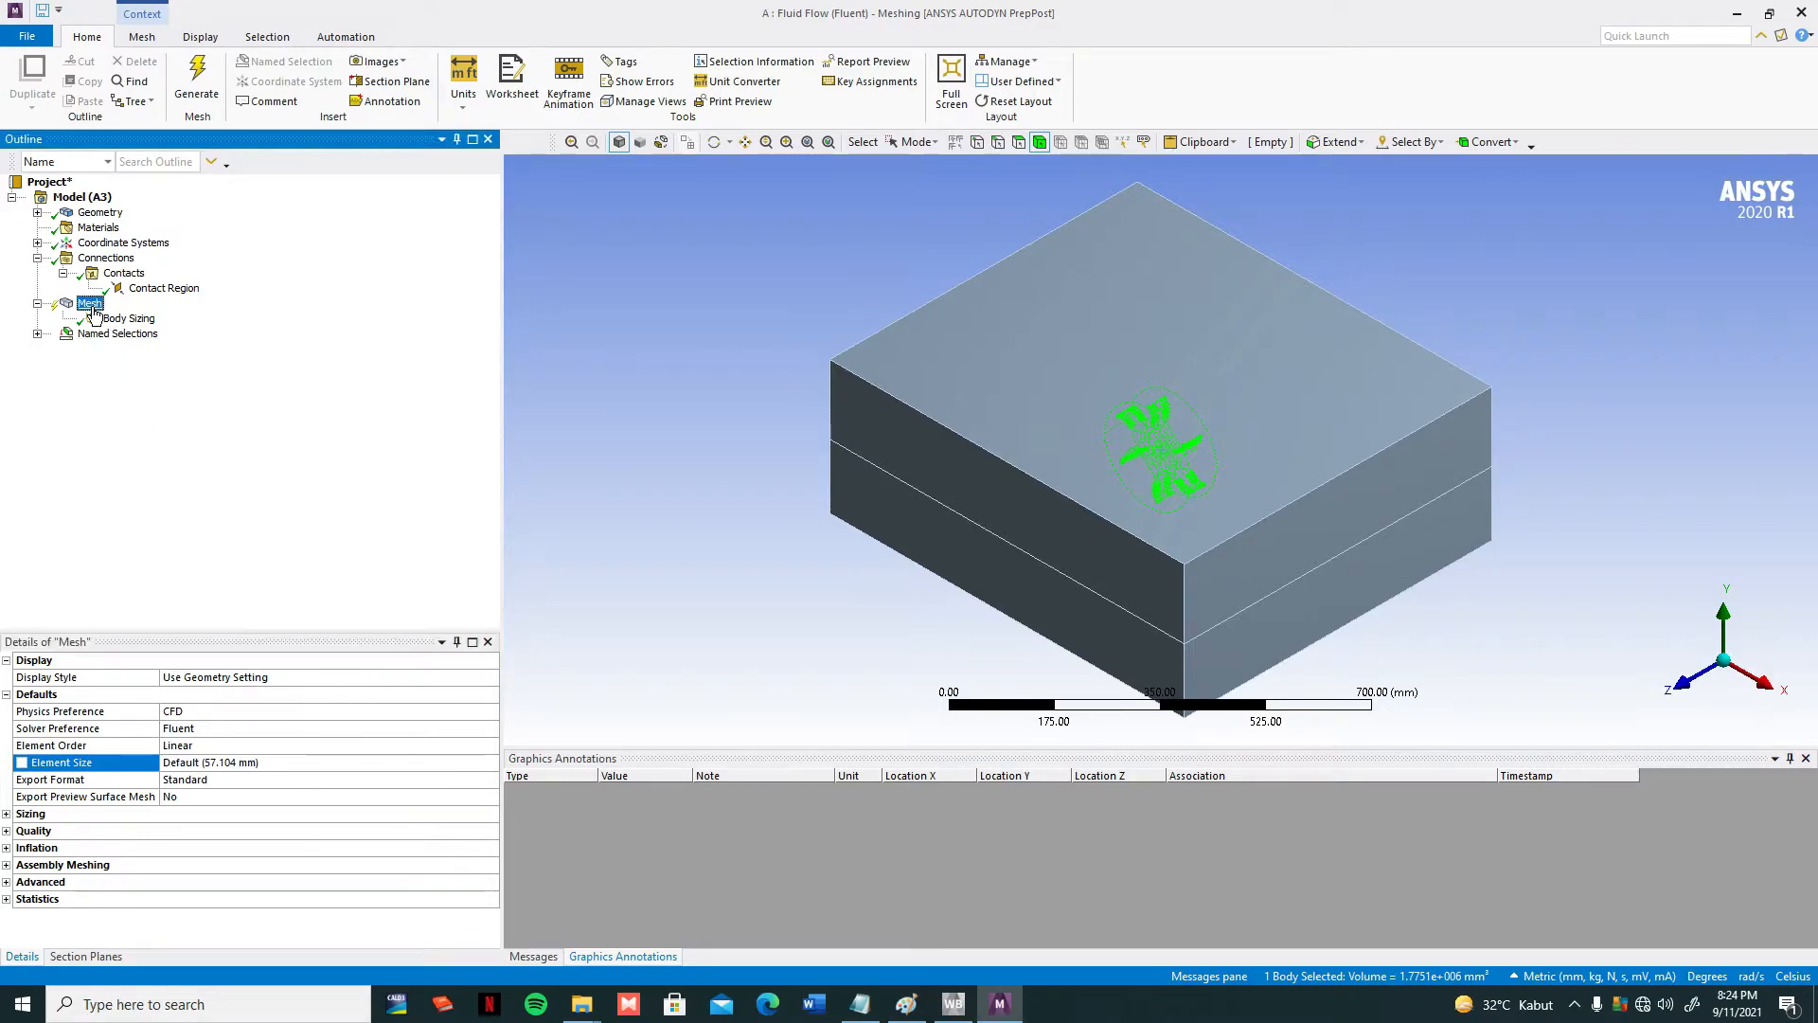
left_click(223, 764)
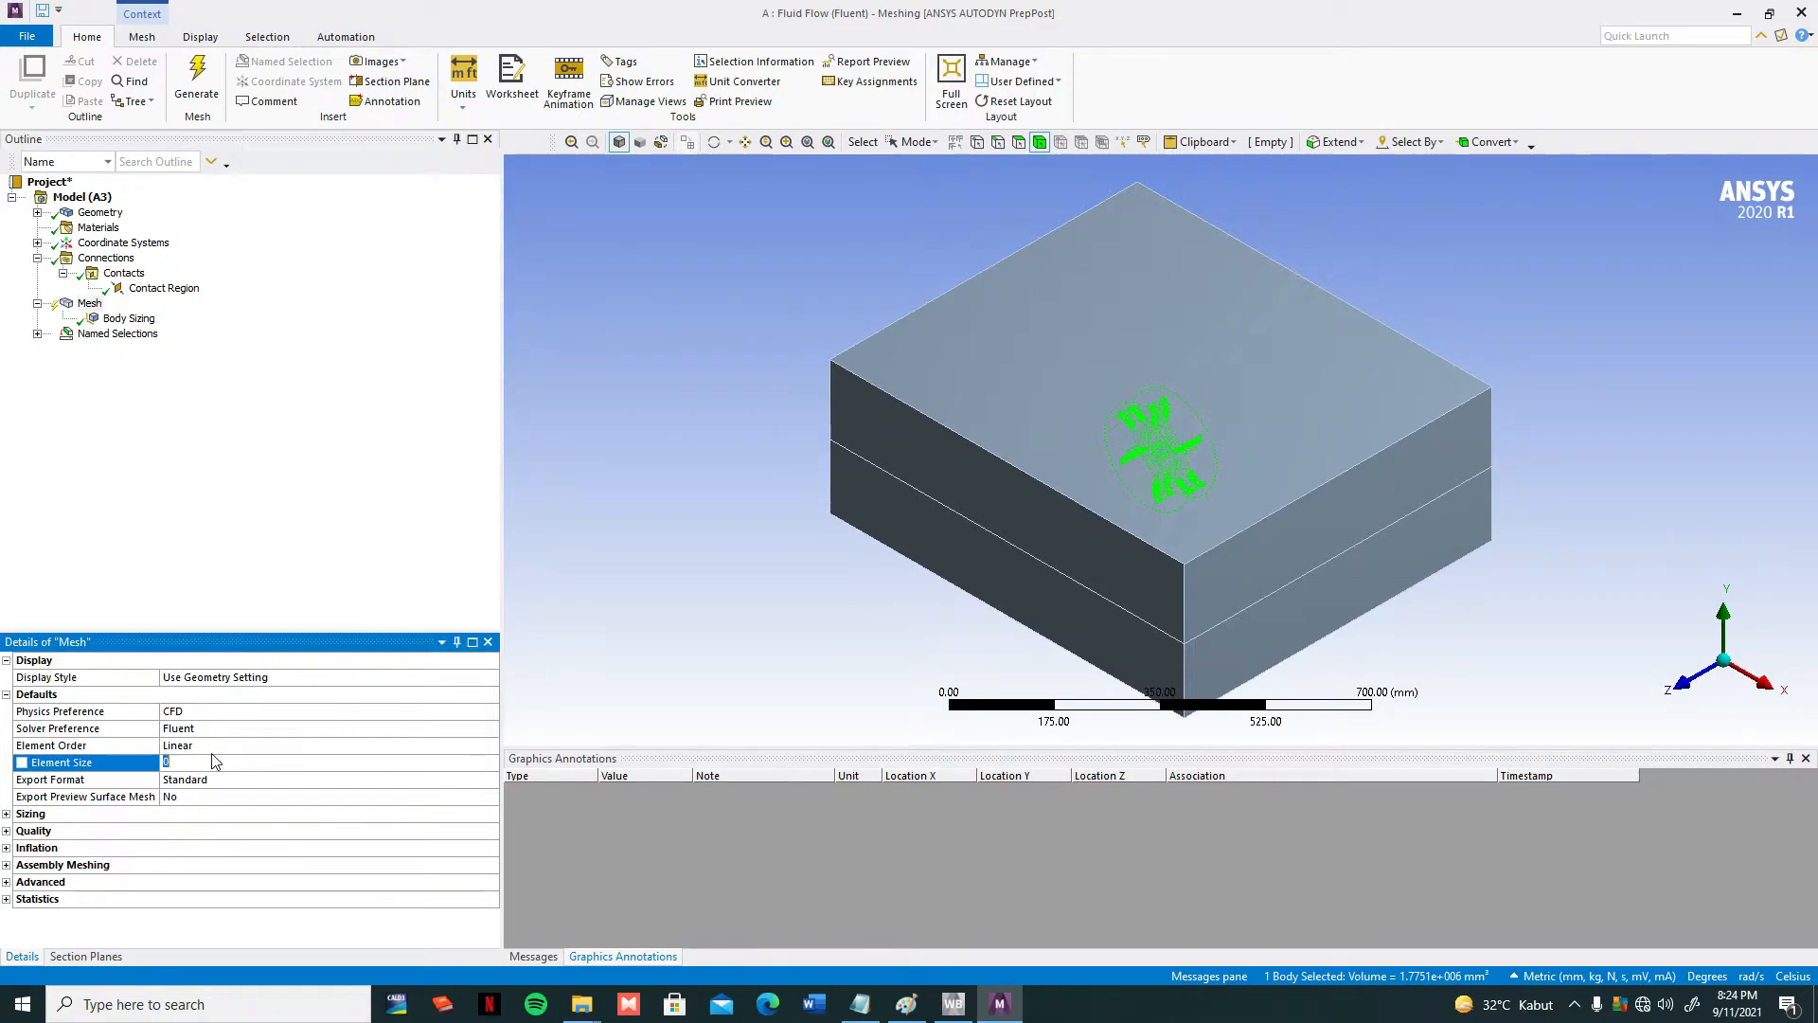
type("15")
left_click(129, 319)
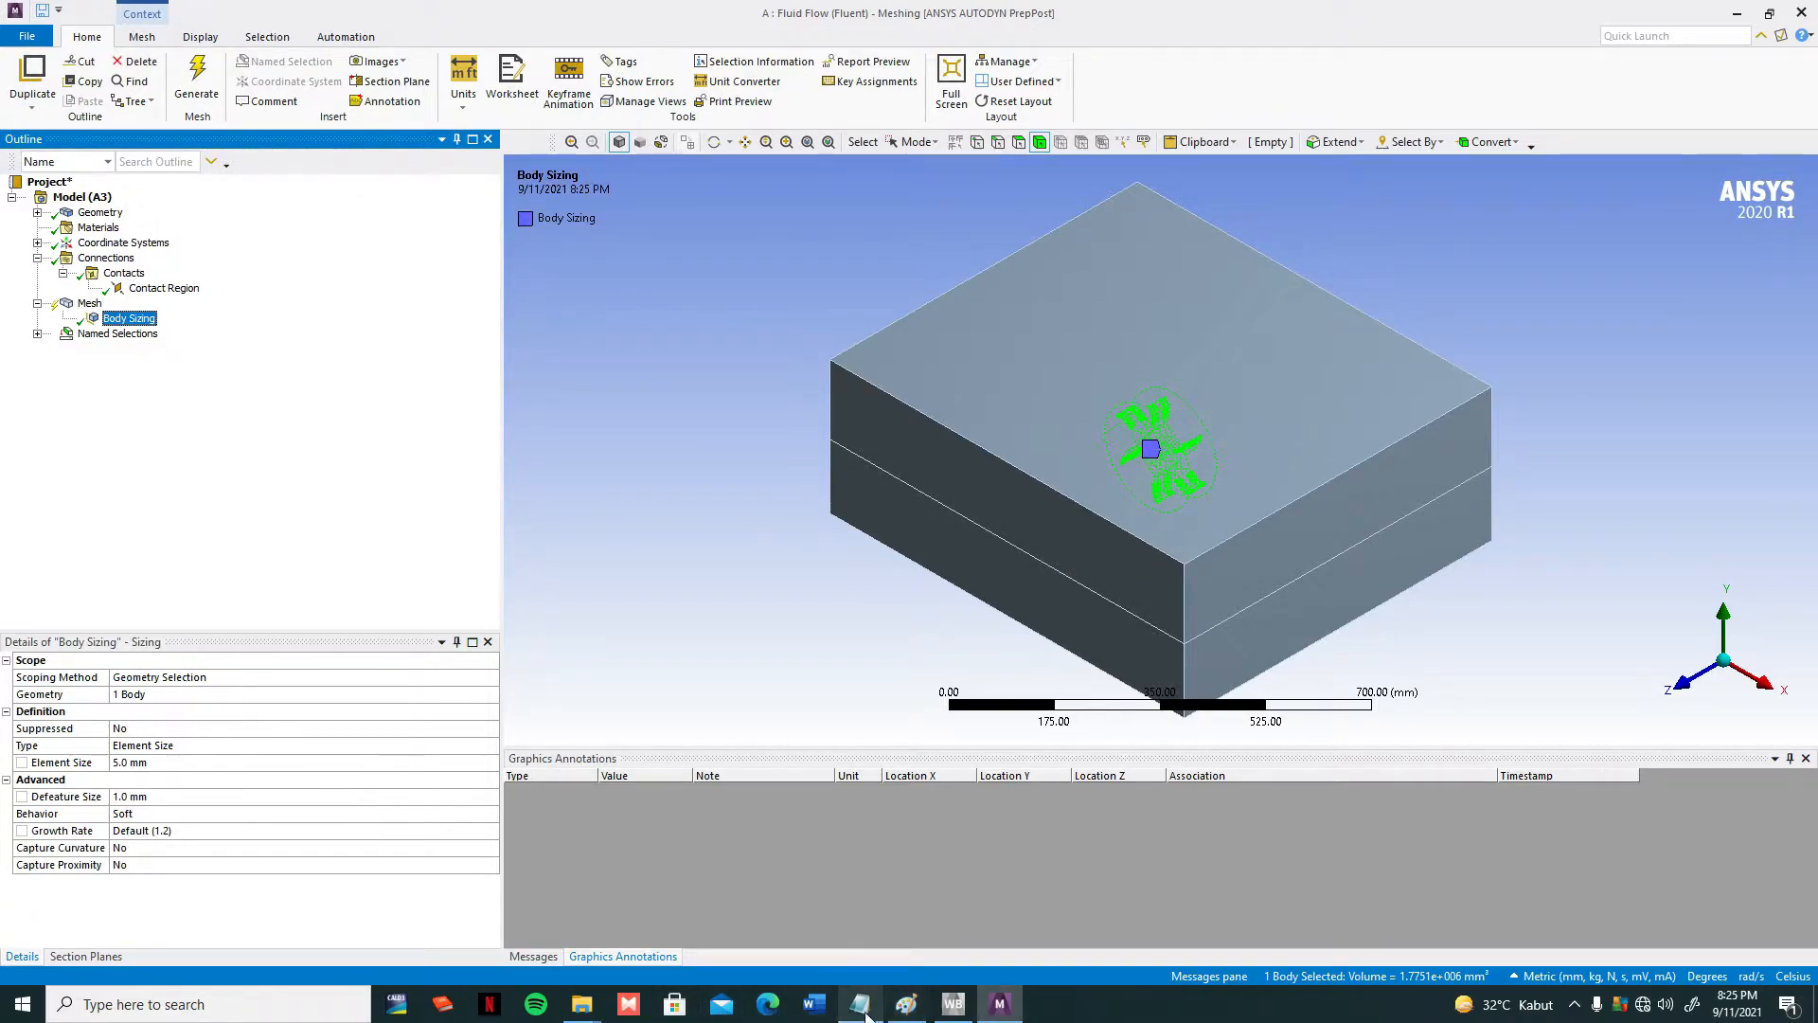
Open Plane 1.avi from the Simulasi folder in File Explorer, view the water volume fraction animation, close it and return to Meshing
mouse_move(588, 1011)
left_click(557, 938)
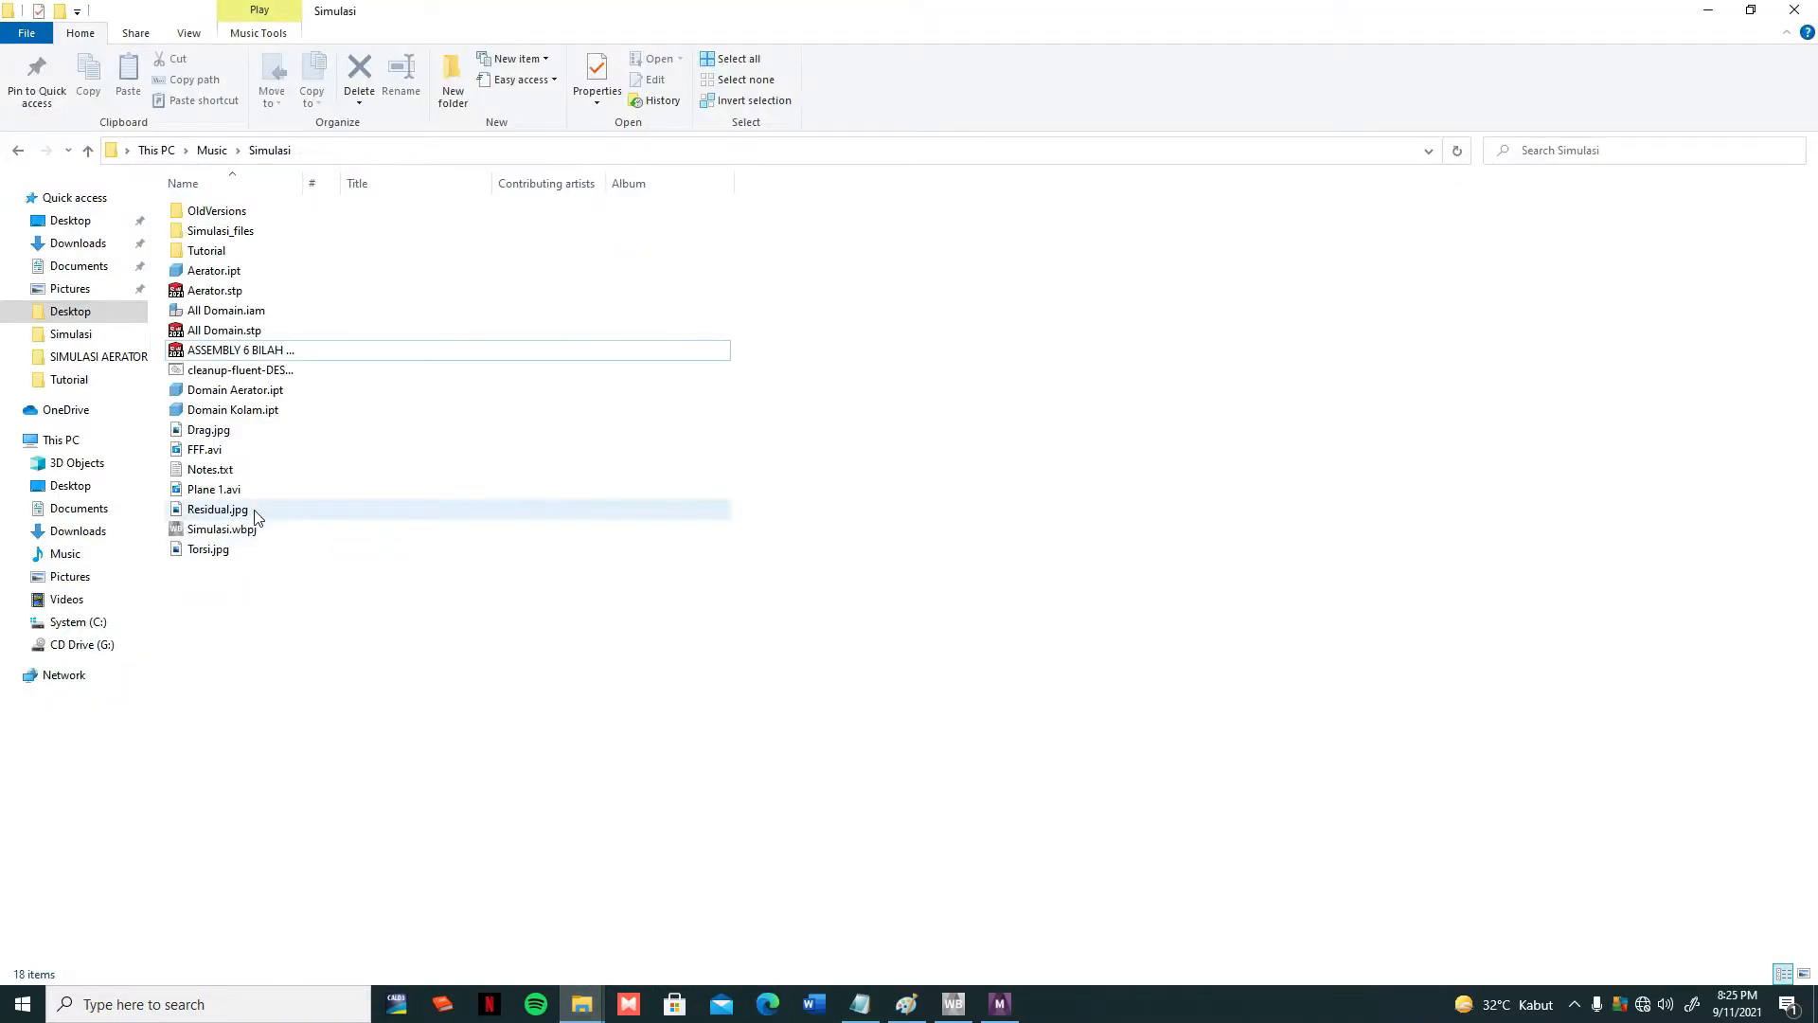
double_click(214, 490)
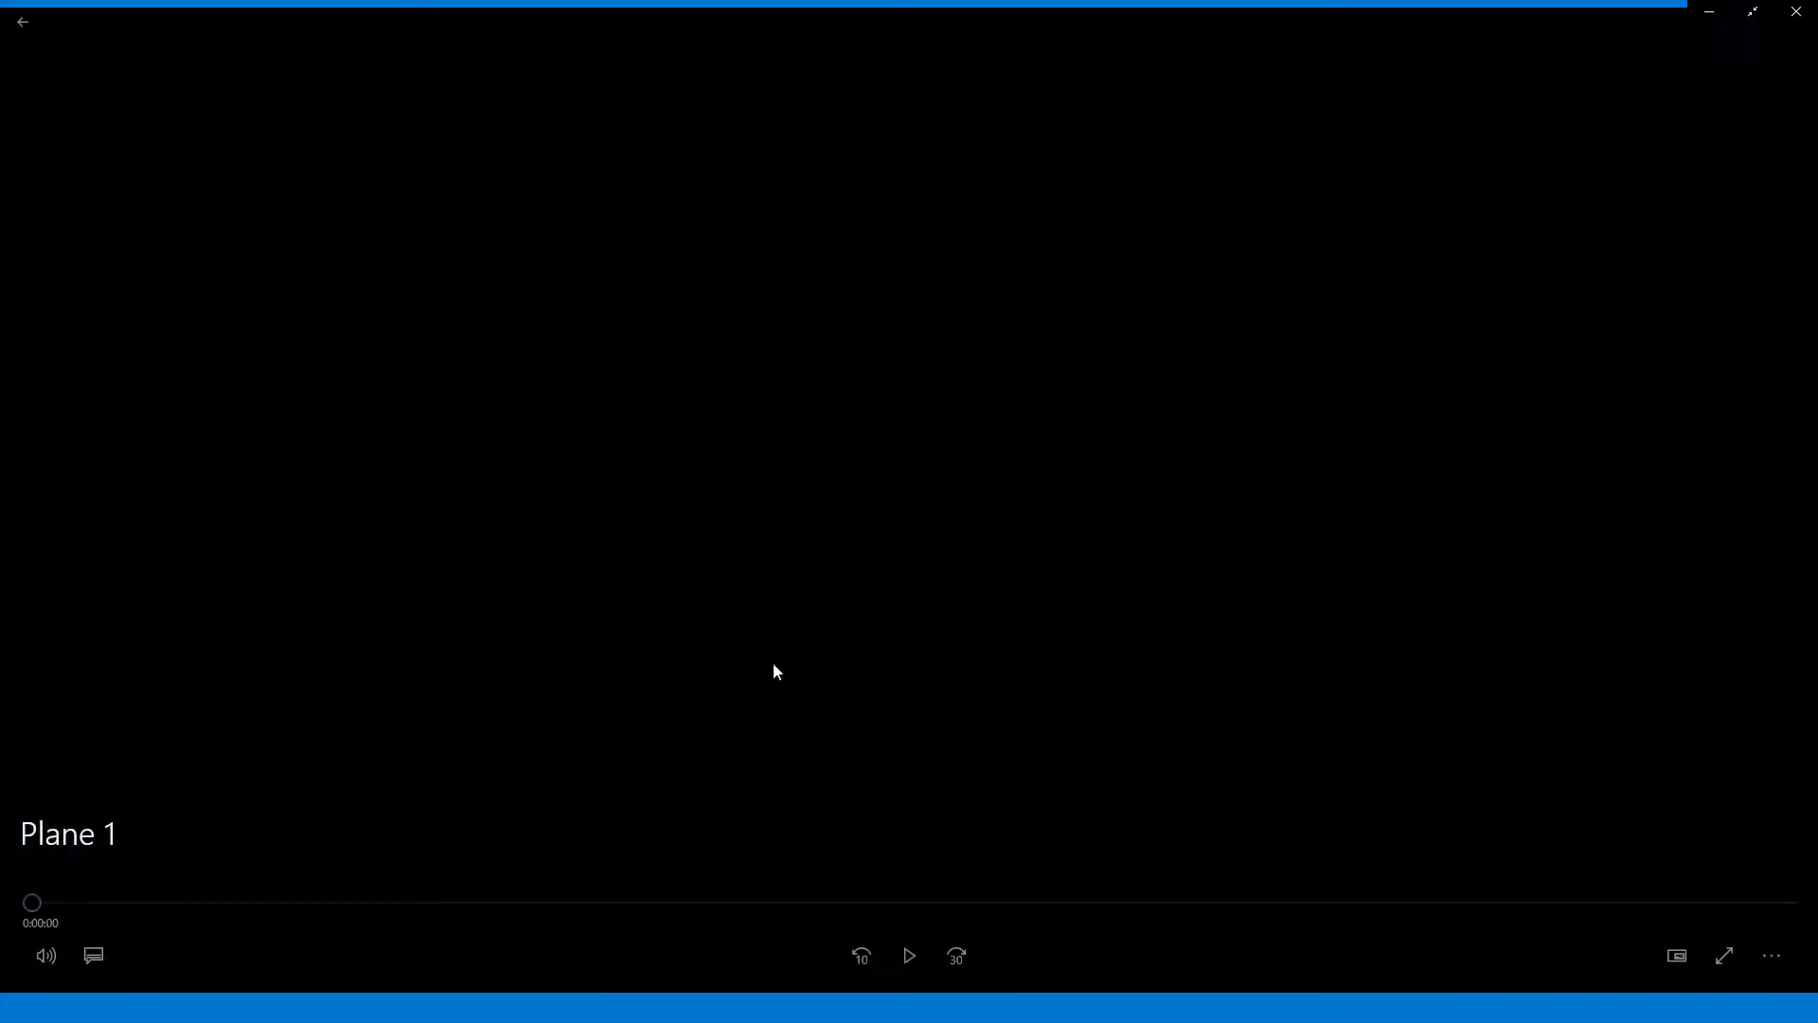
left_click(909, 969)
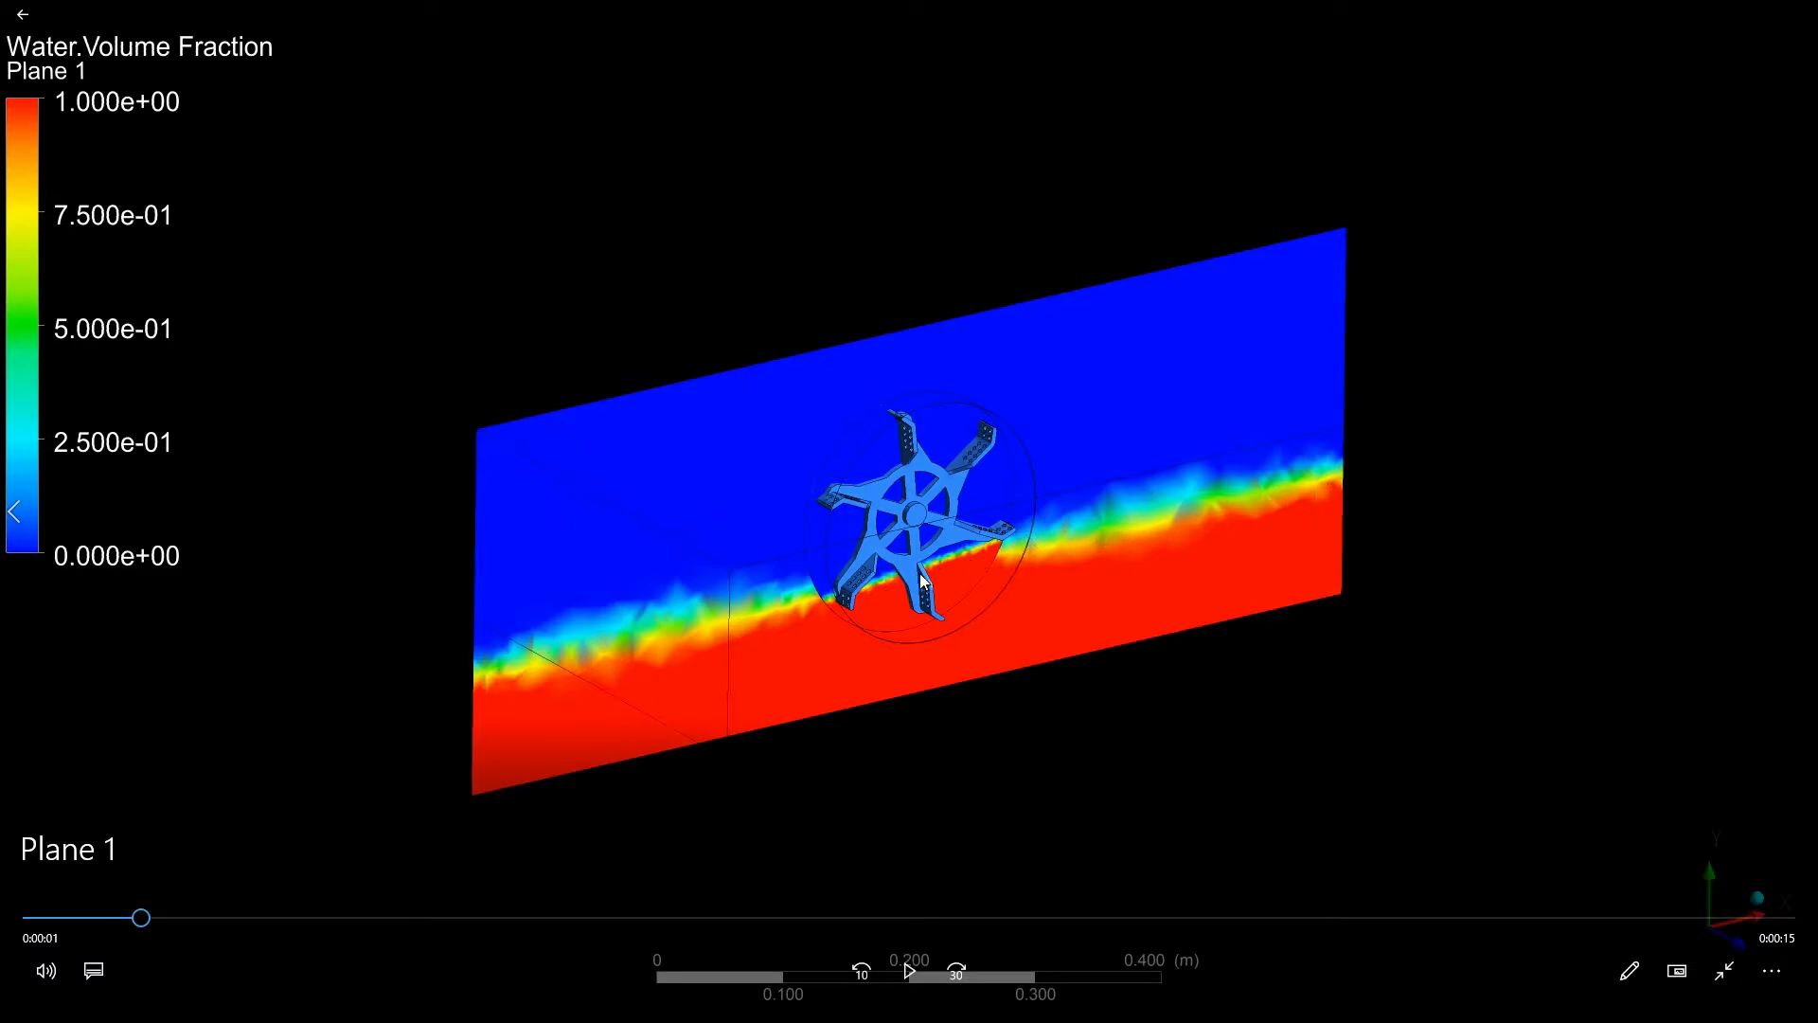
left_click(1729, 968)
left_click(1796, 13)
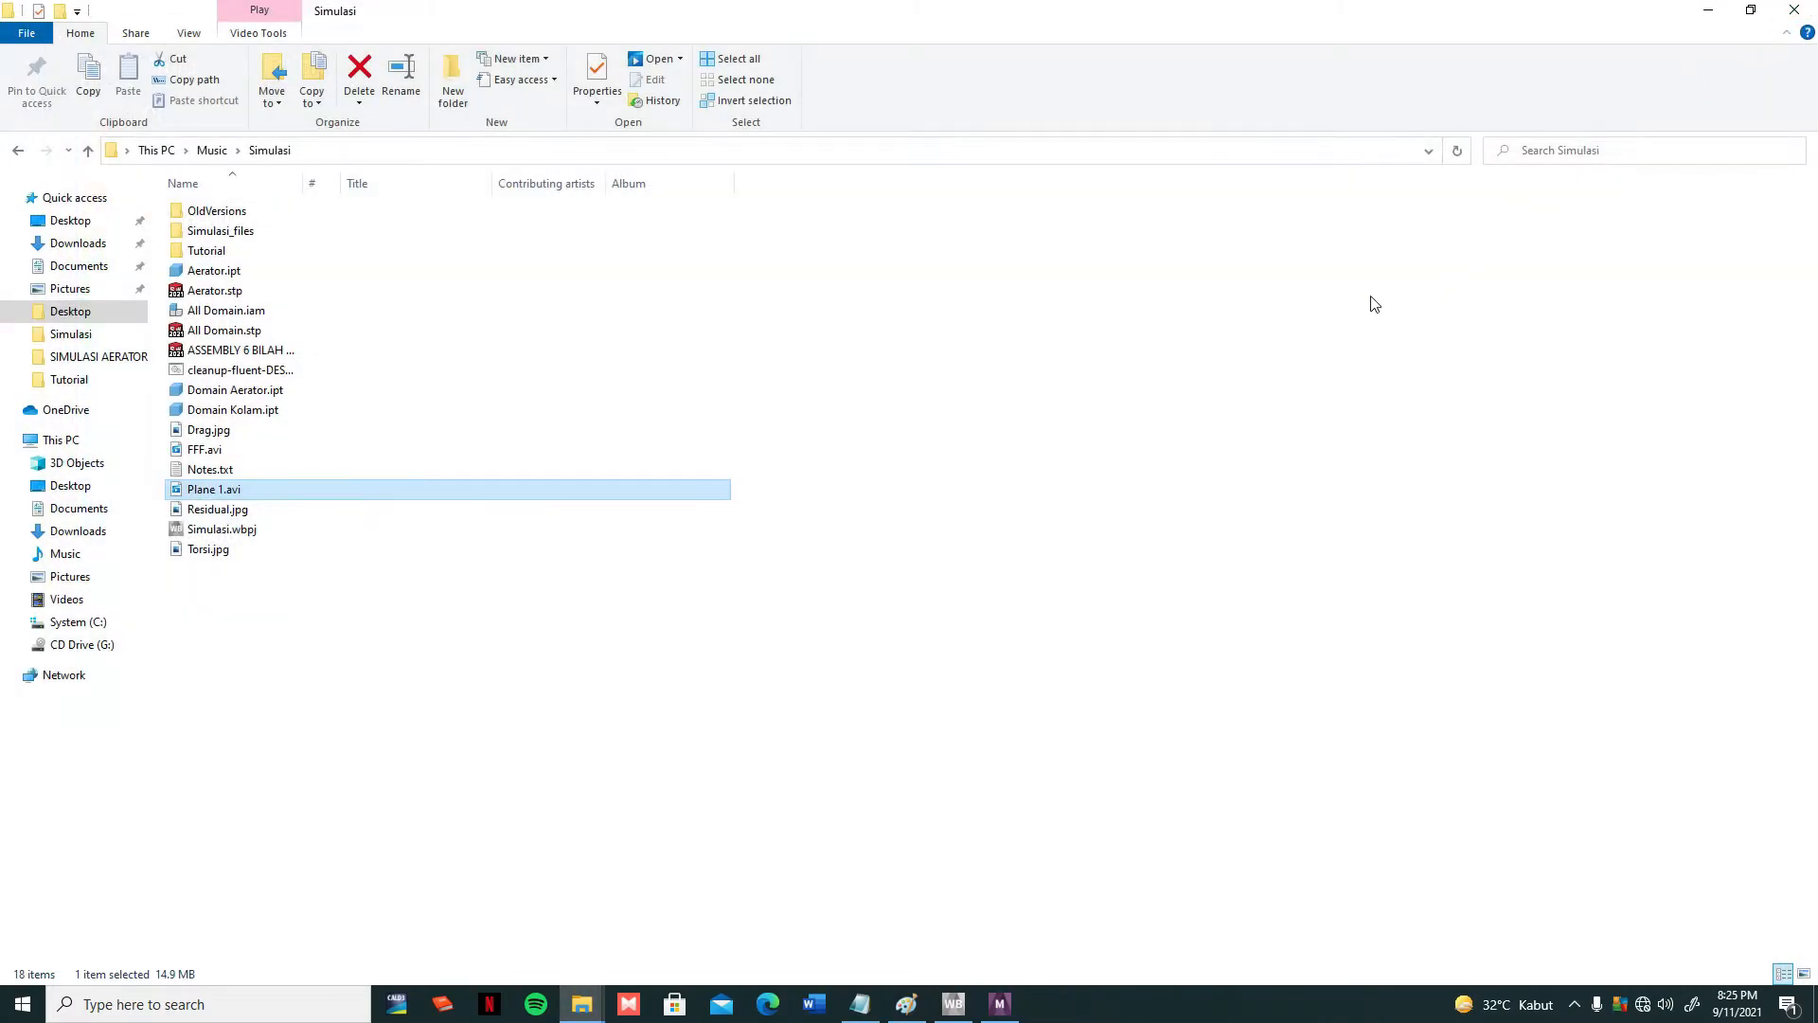
left_click(992, 1013)
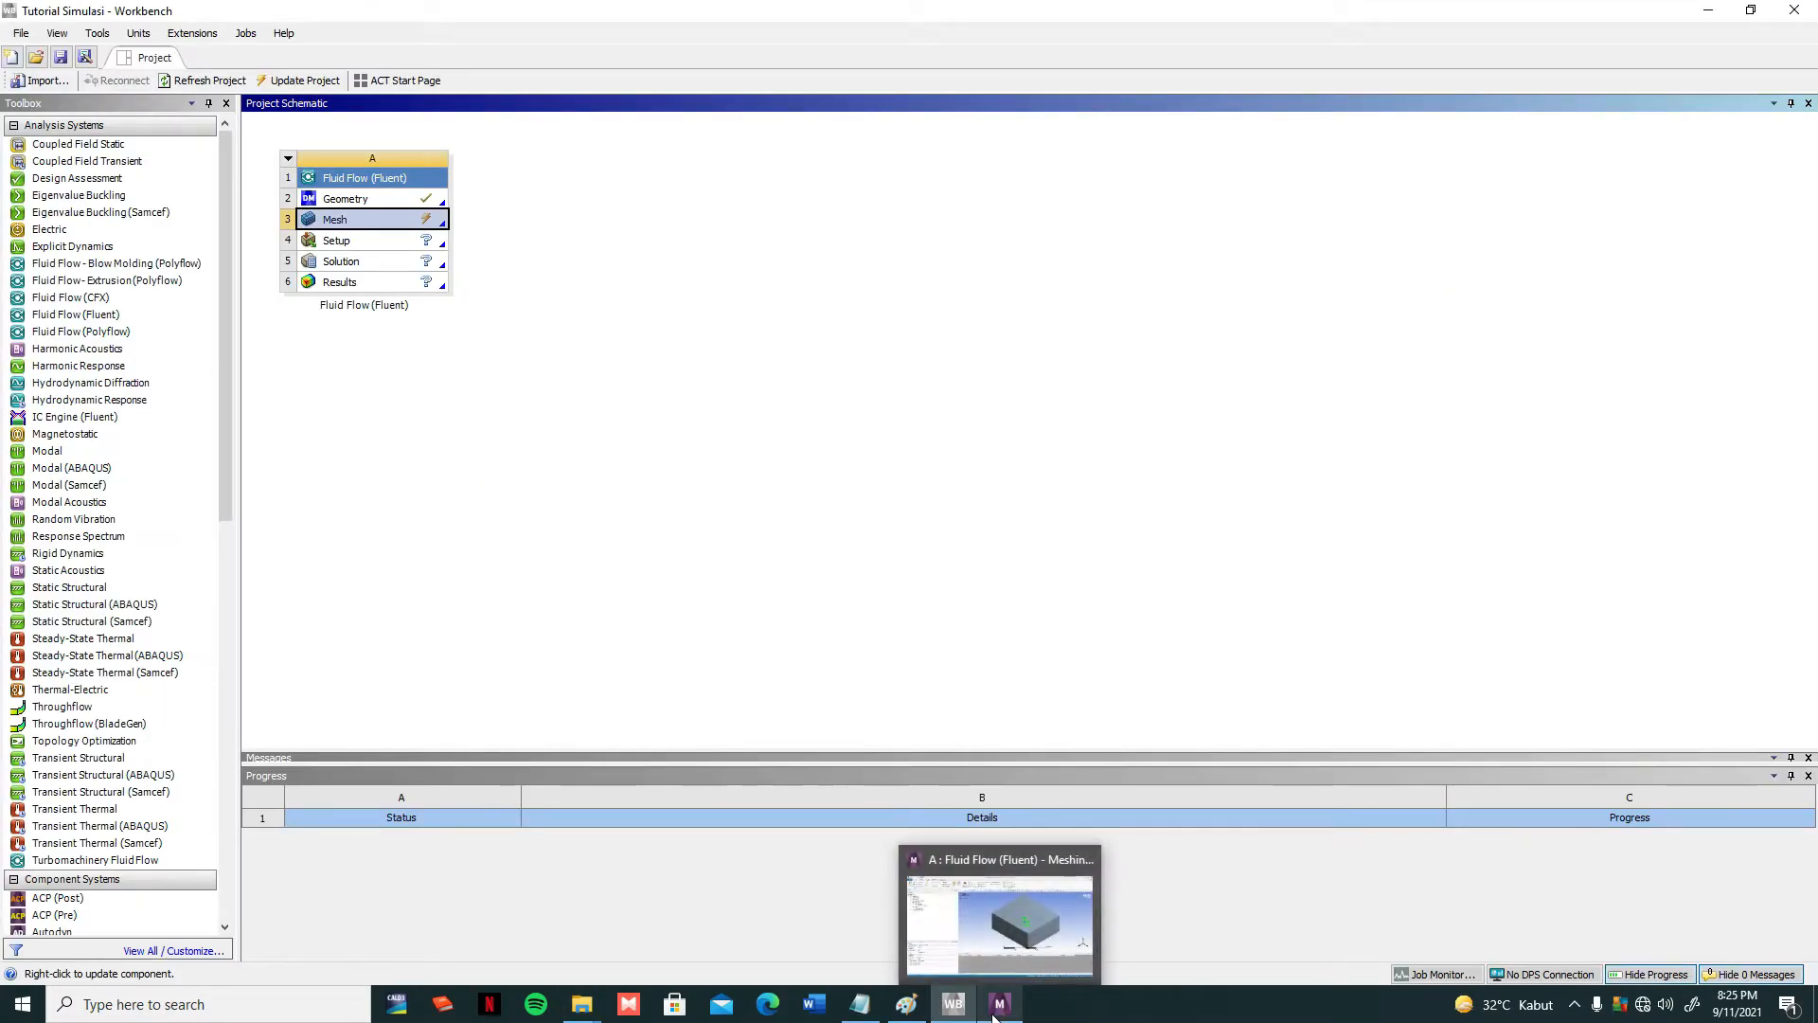
left_click(1000, 1016)
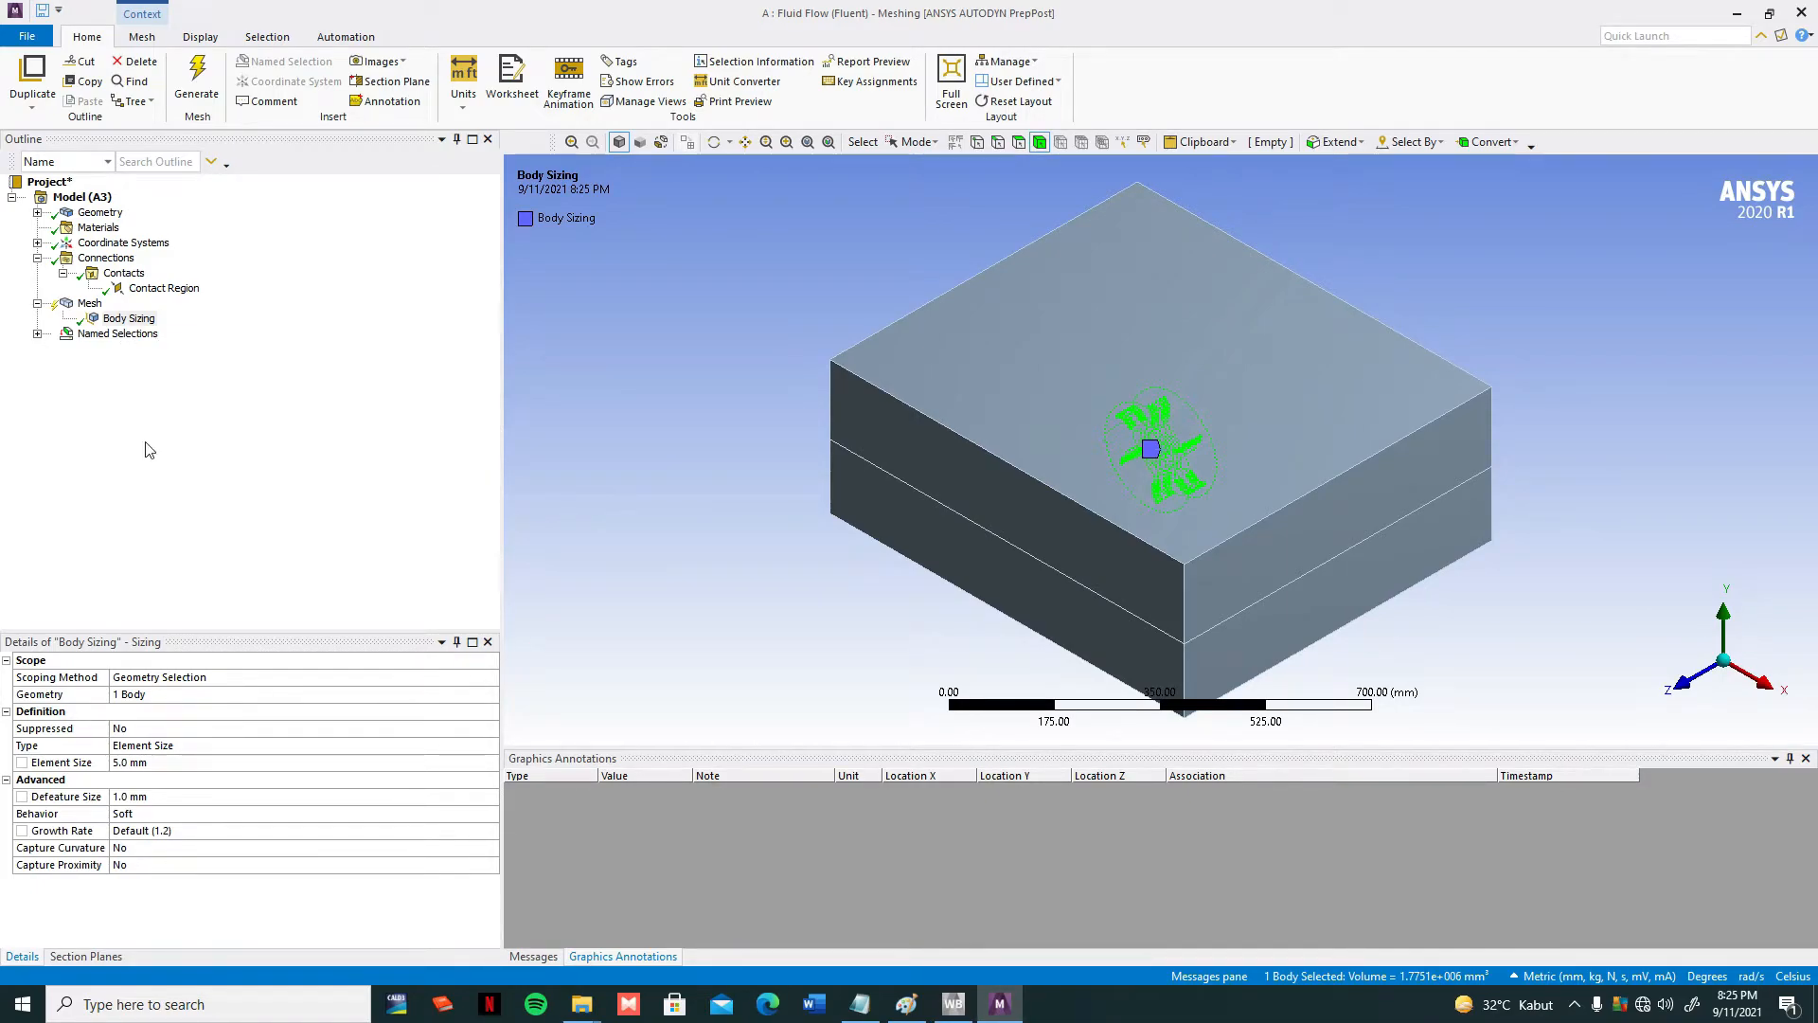
Review the global and body sizing settings, and generate the mesh
left_click(91, 302)
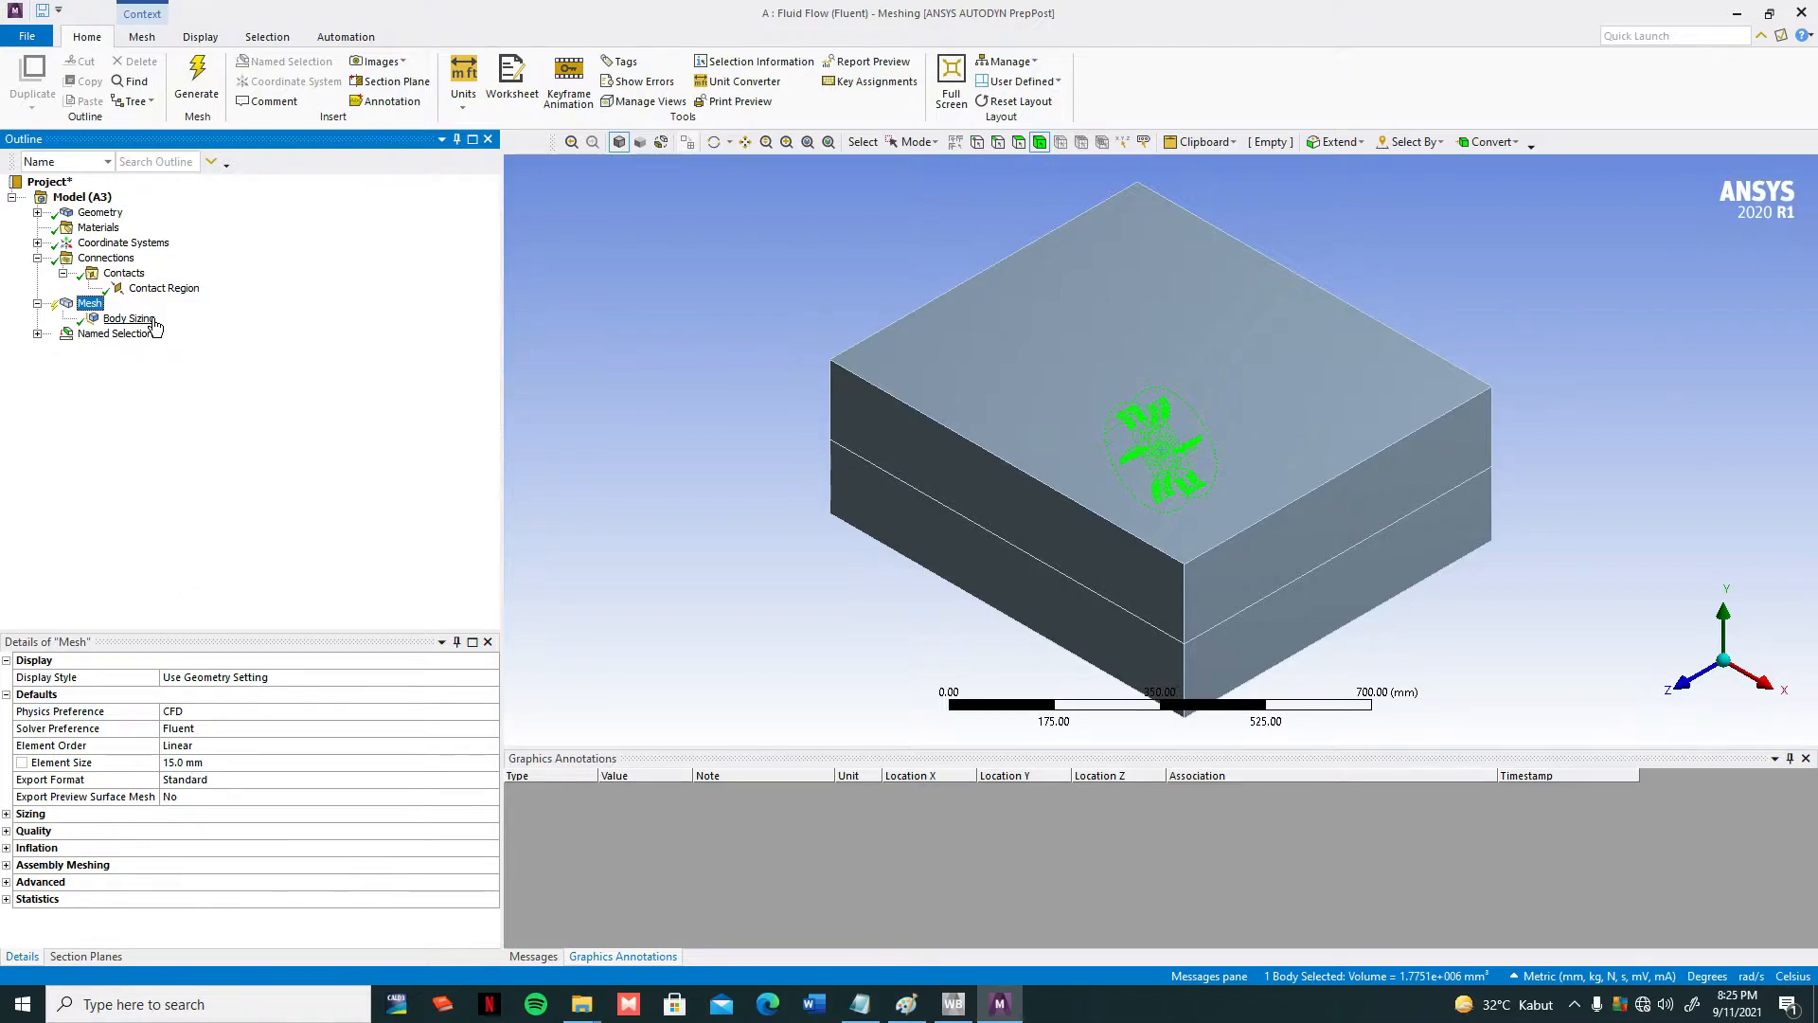
left_click(150, 320)
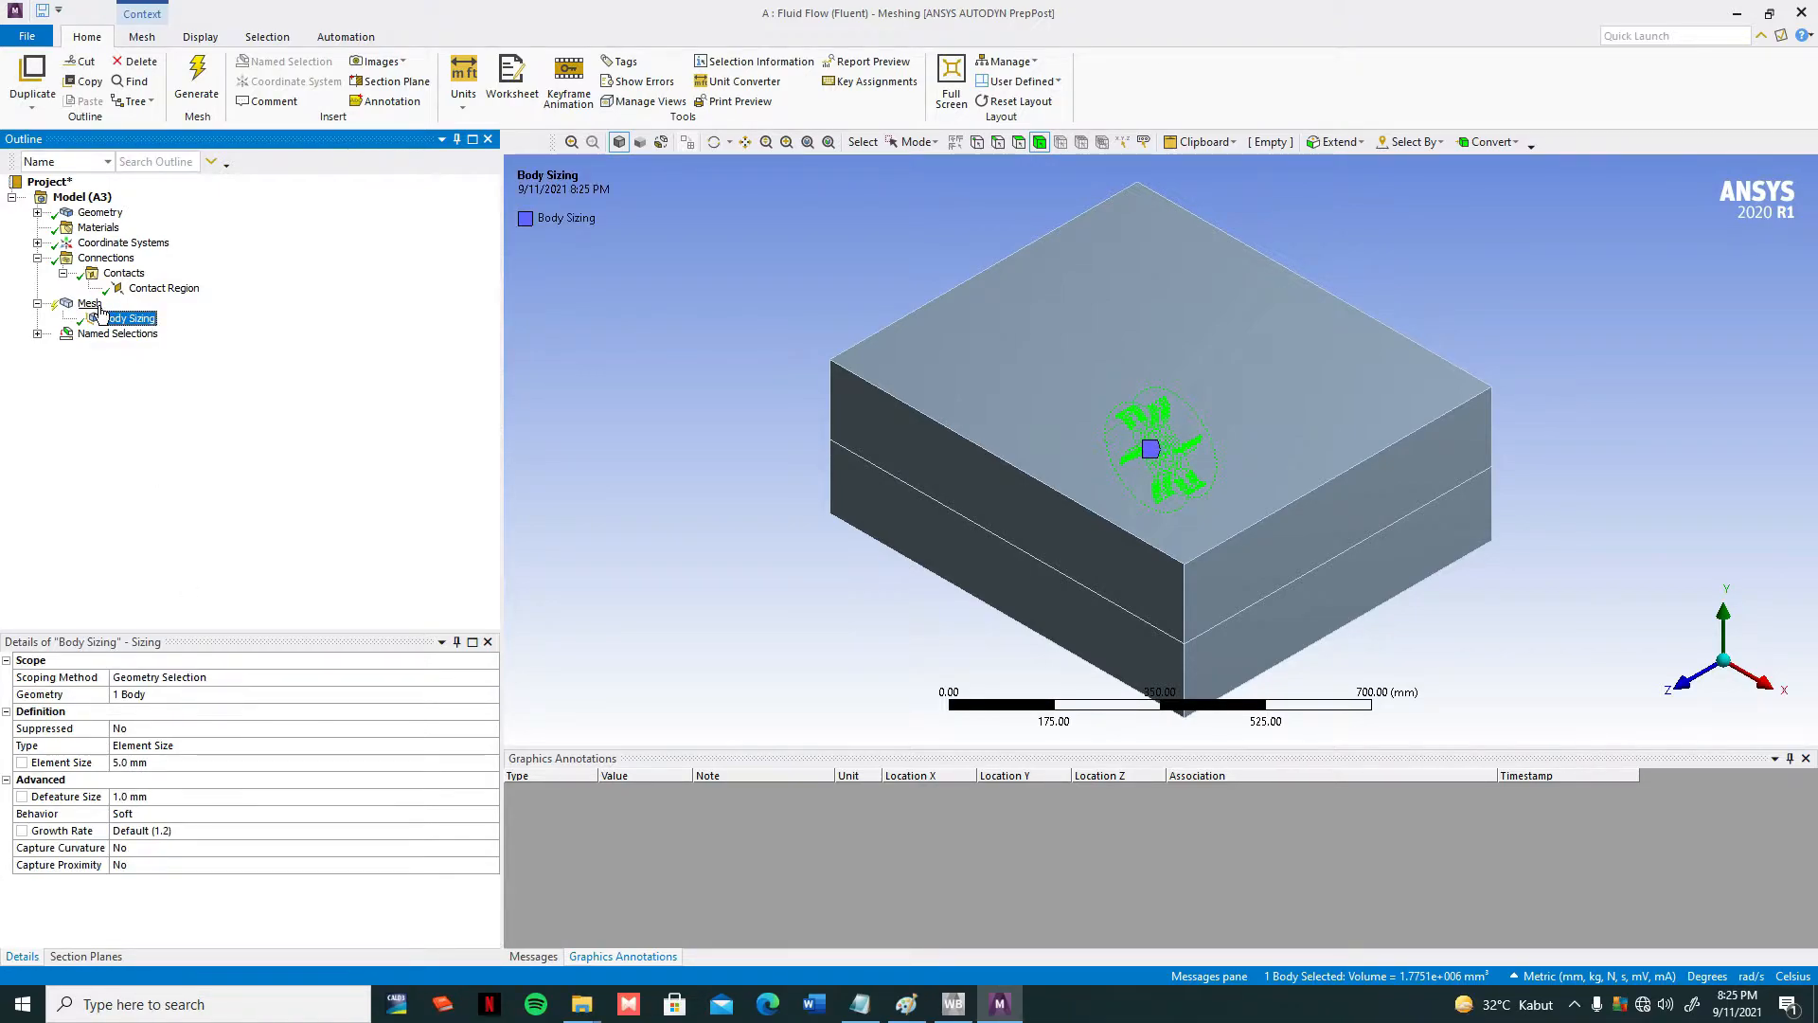
left_click(92, 303)
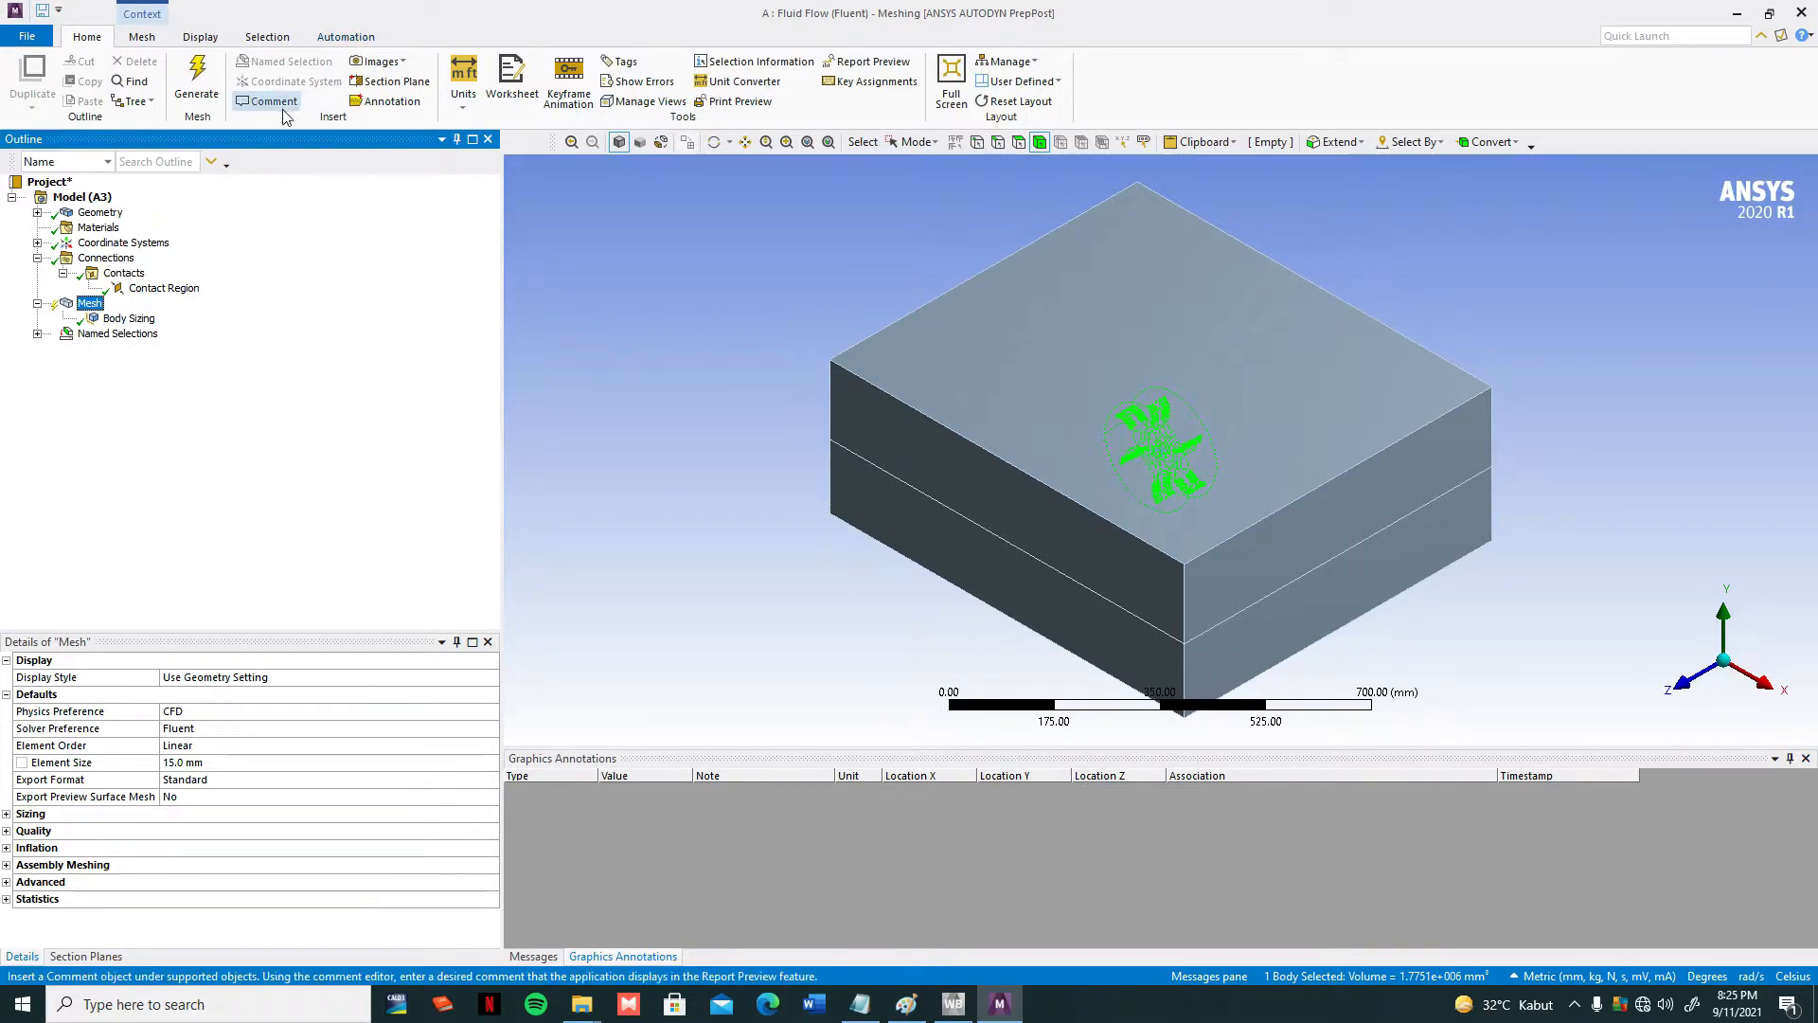
left_click(202, 97)
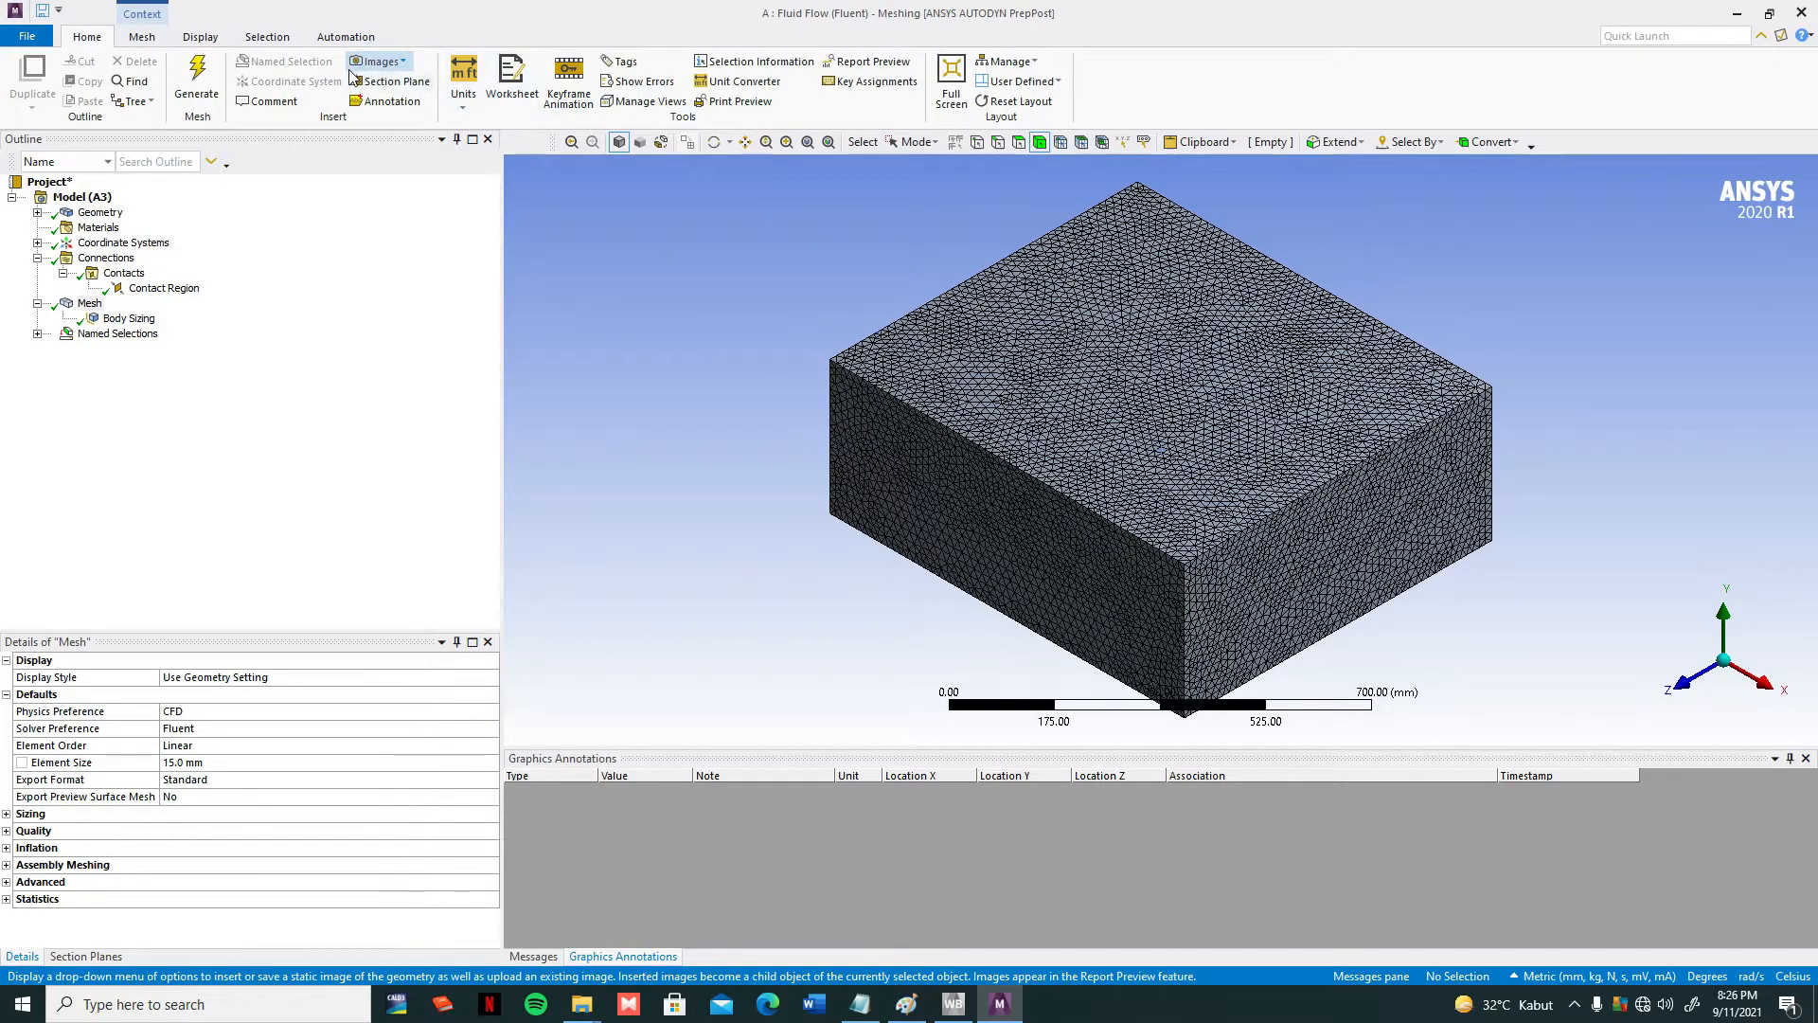
Cut the meshed model with a section plane drawn diagonally across the block through the aerator domain
left_click(367, 86)
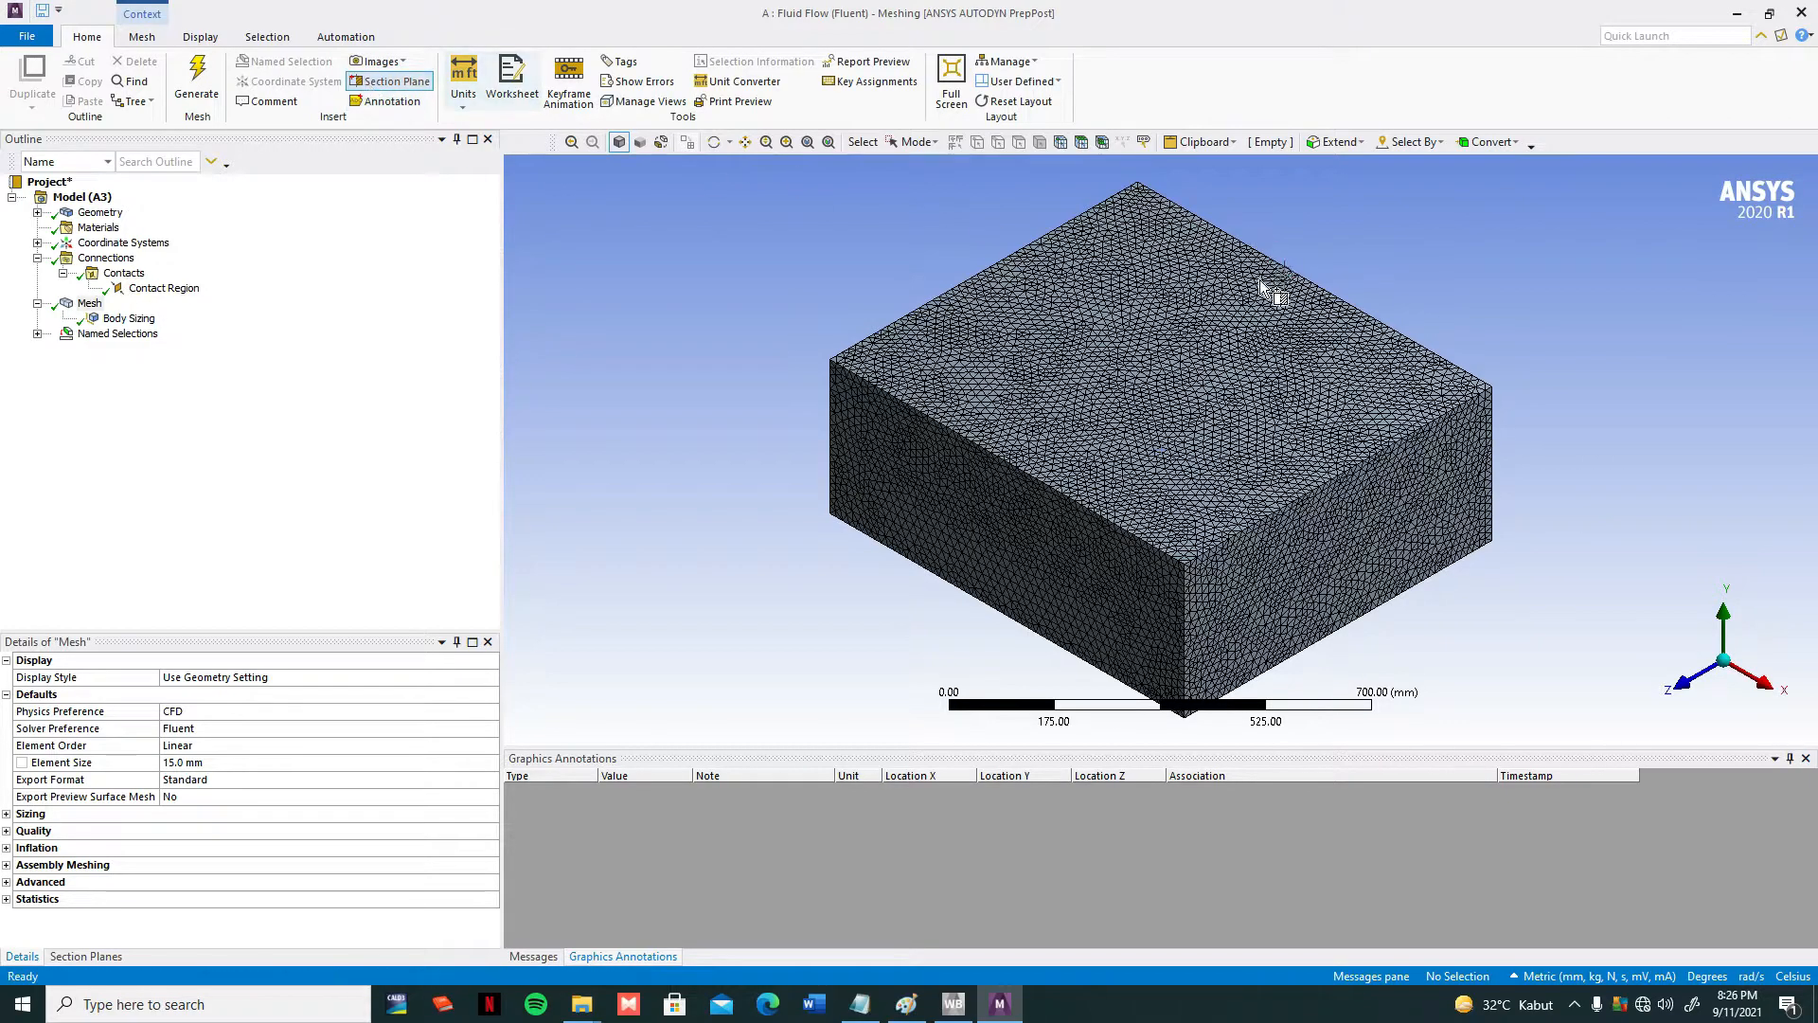
left_click_drag(1433, 254, 832, 678)
middle_click_drag(823, 662, 1013, 390)
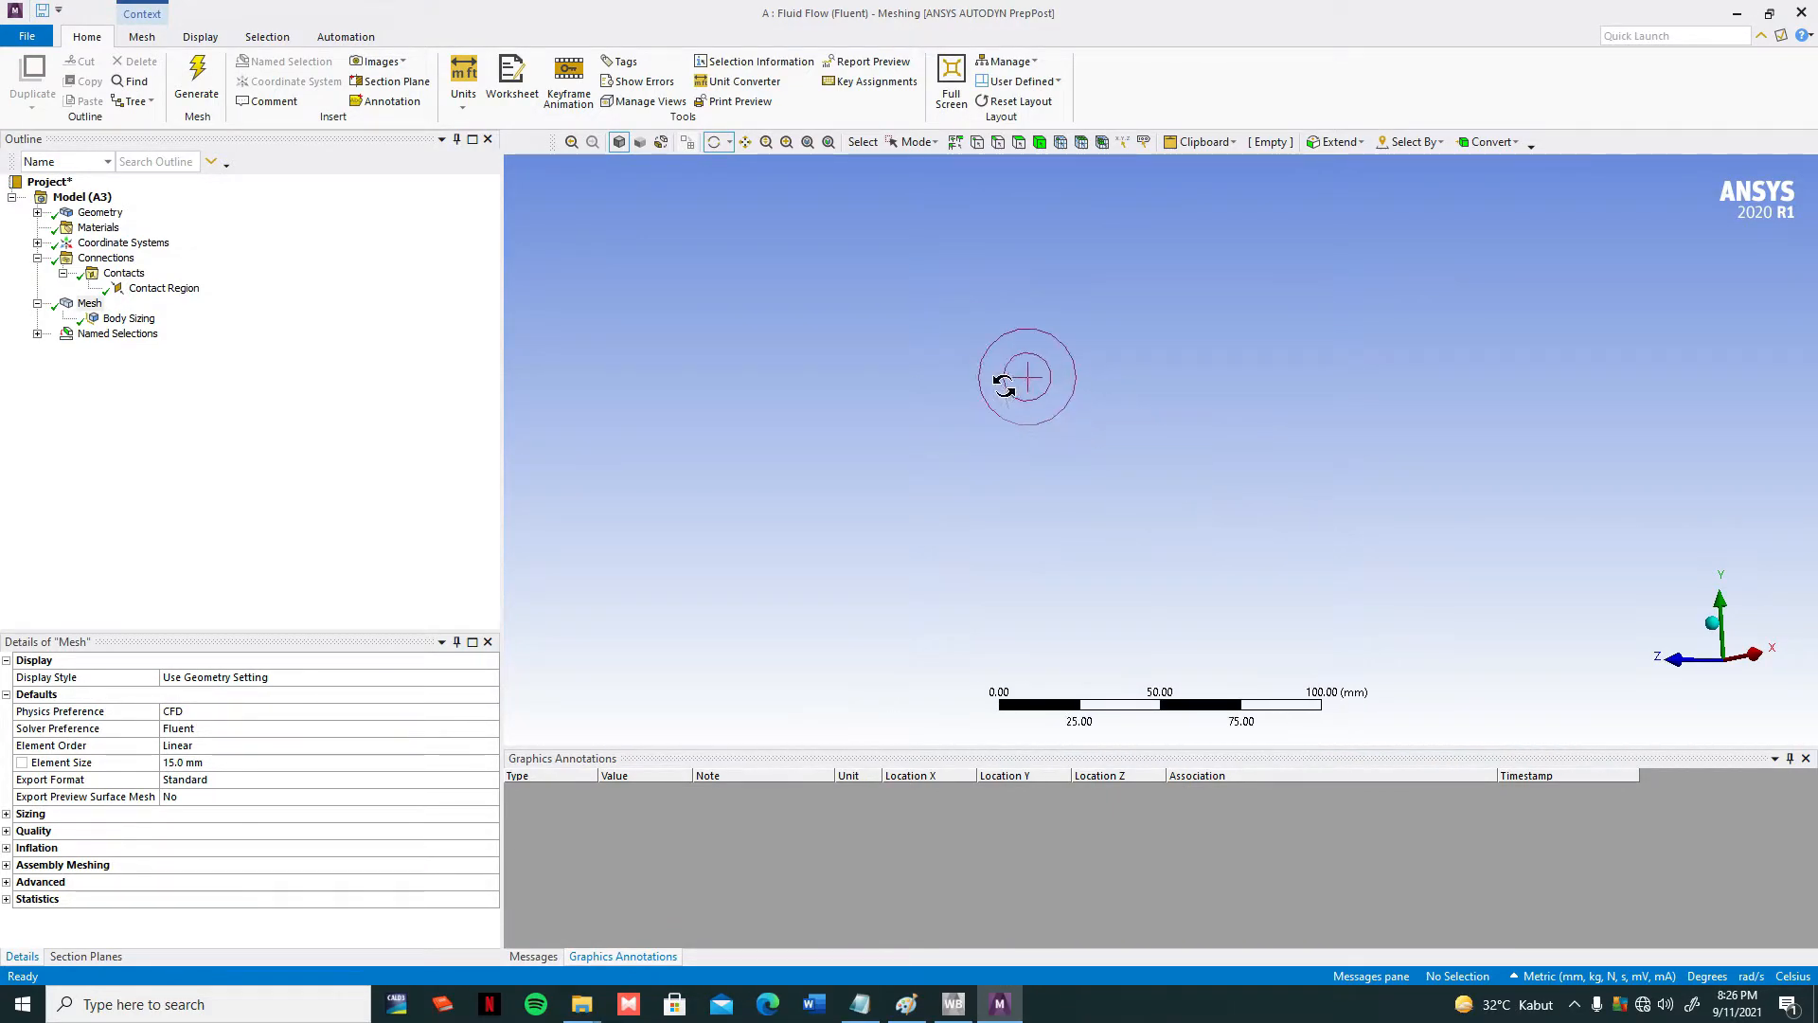
Examine the element size difference between the aerator domain and the surrounding pool mesh on the section cut
left_click(746, 144)
left_click_drag(1475, 590, 1349, 433)
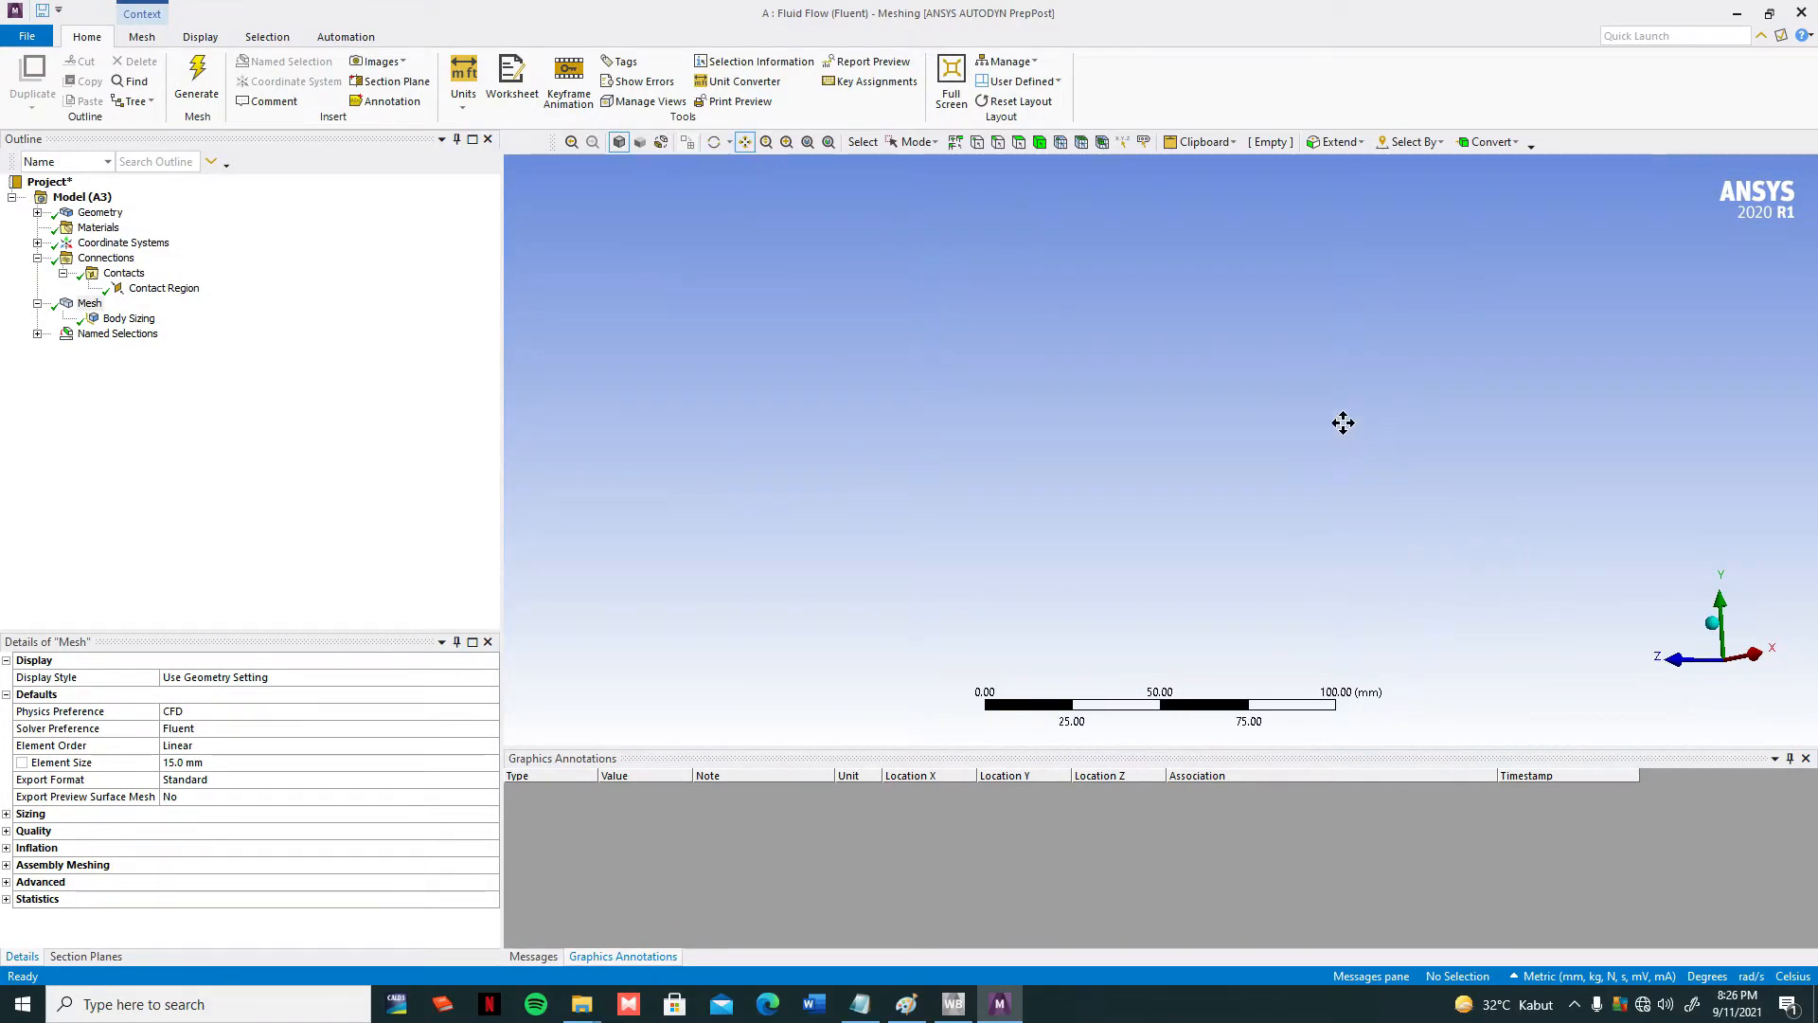
left_click_drag(1324, 634, 1235, 233)
scroll(1161, 445, "up", 10)
left_click_drag(1167, 364, 1104, 625)
scroll(1064, 389, "up", 1)
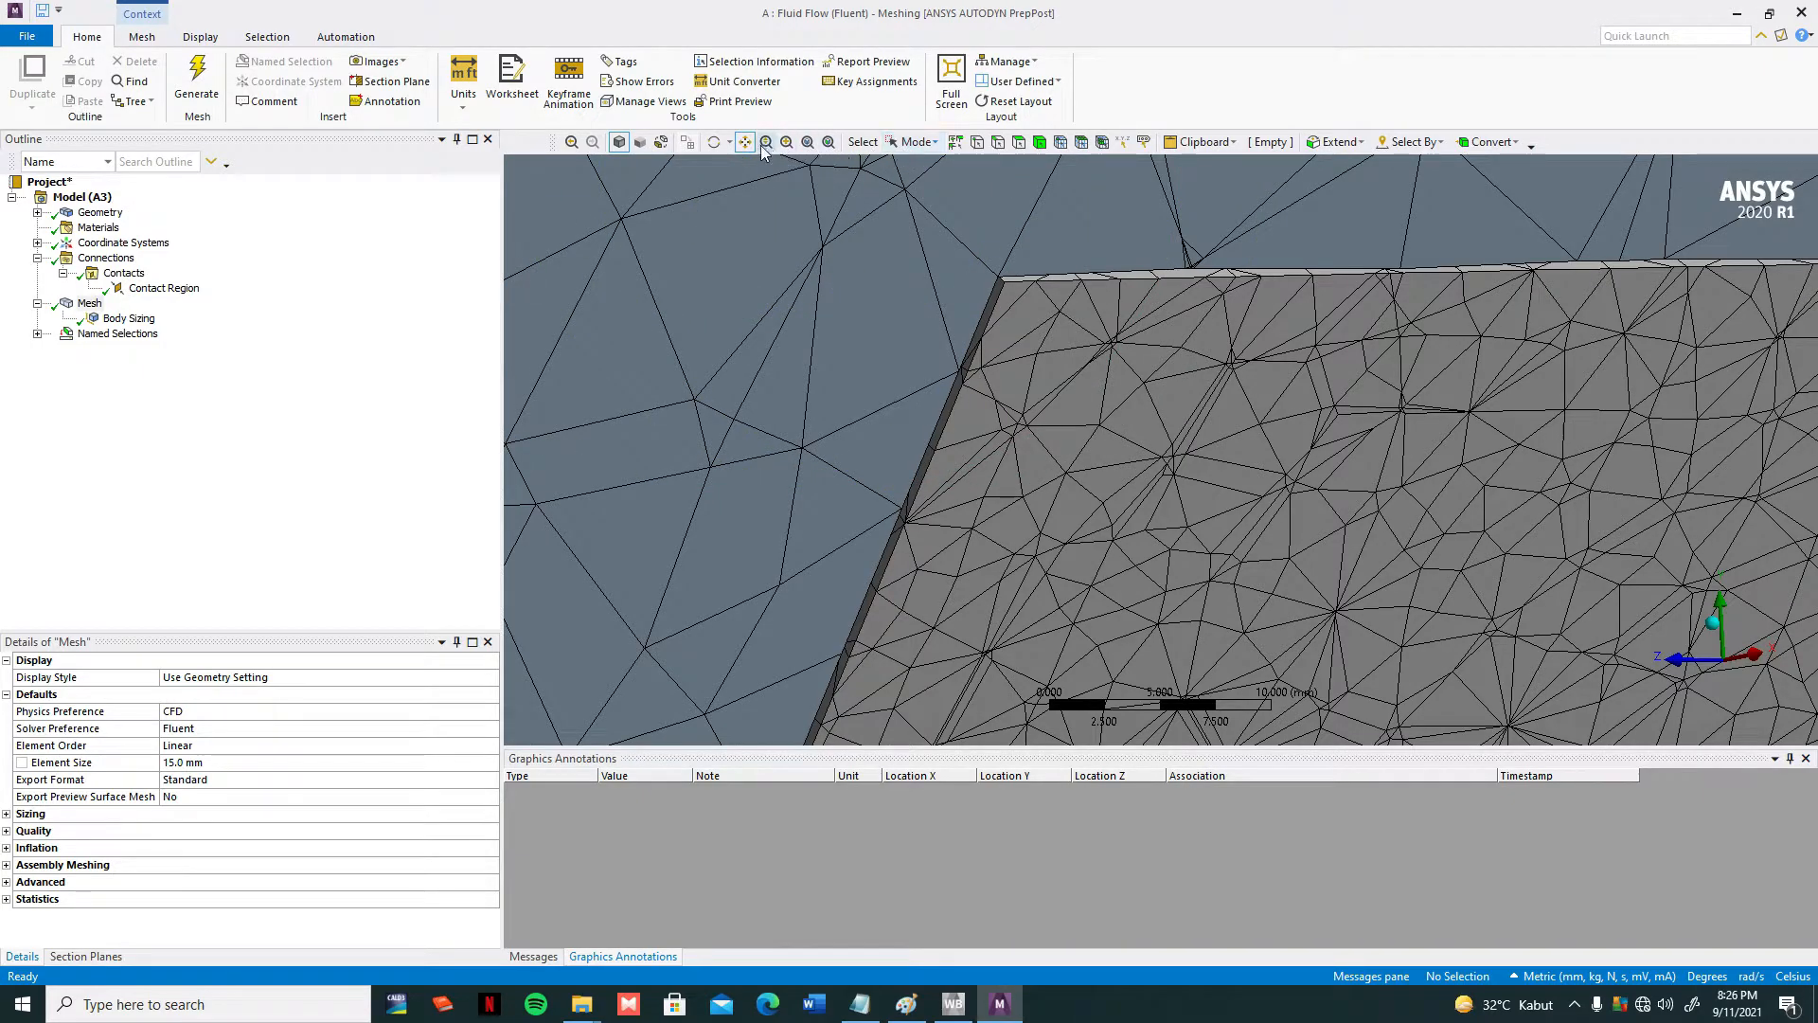
left_click(715, 145)
left_click_drag(923, 274, 1018, 320)
scroll(1015, 323, "down", 4)
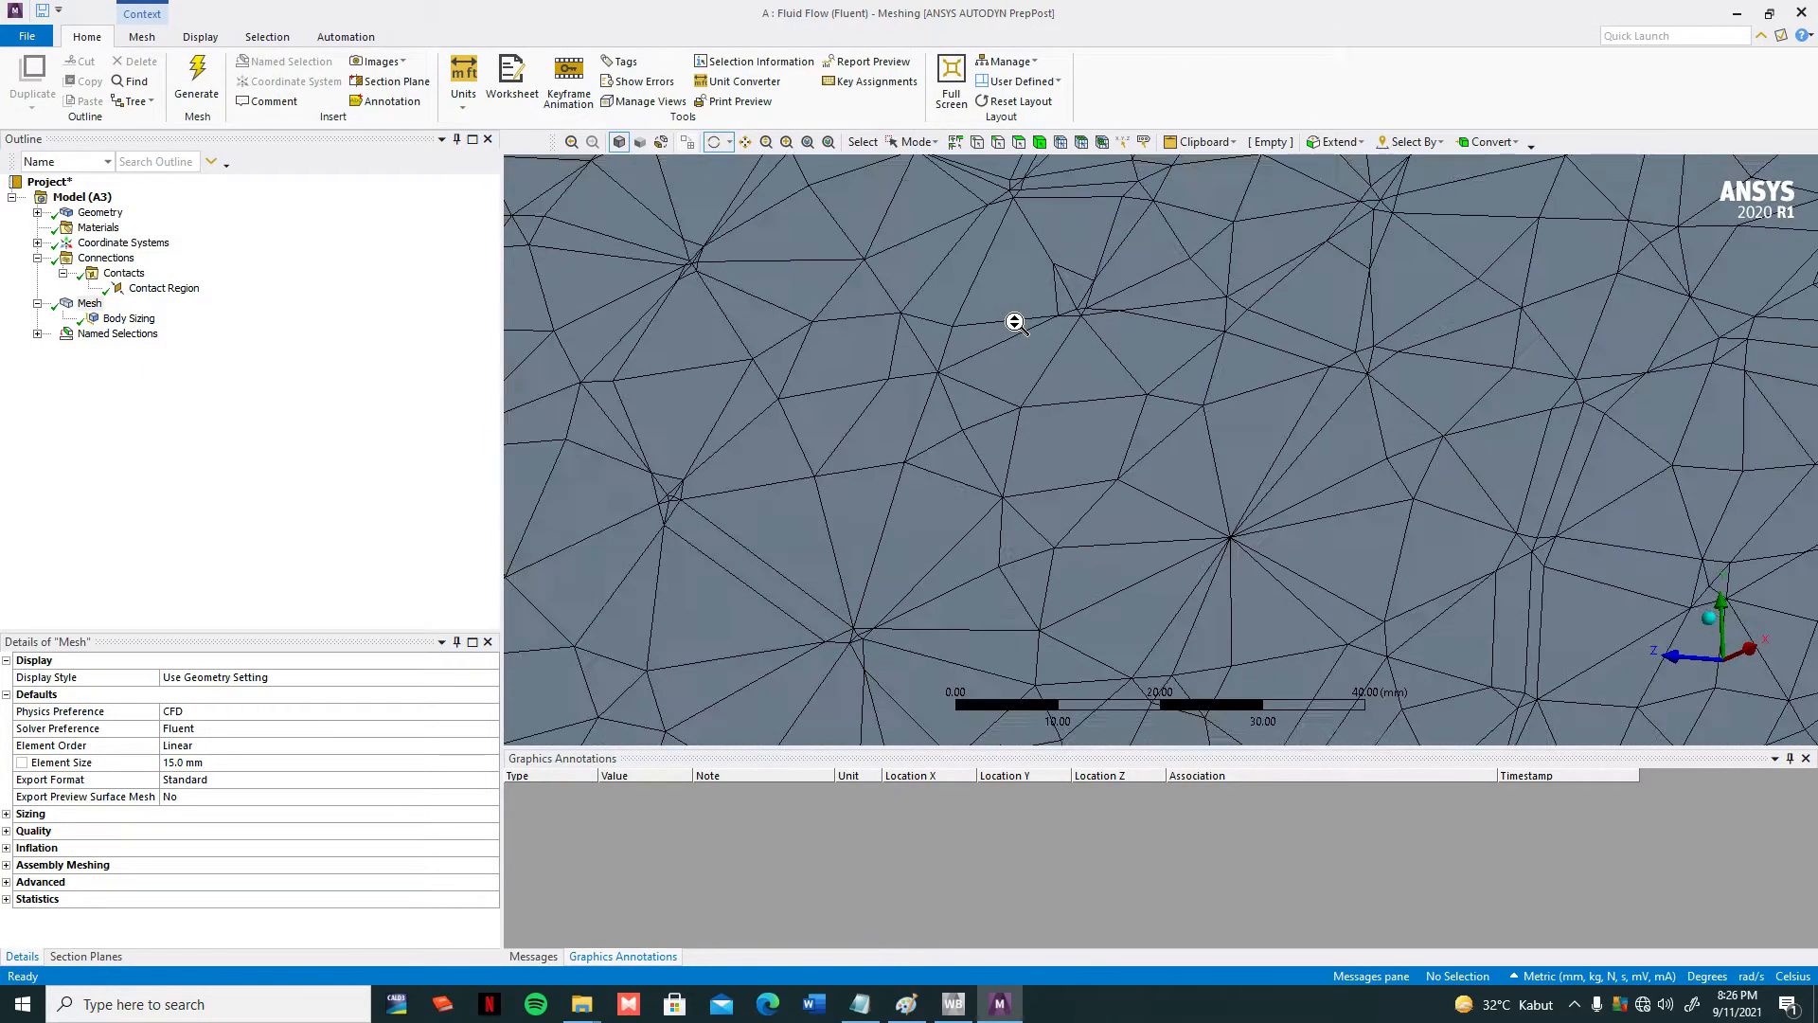
scroll(1015, 323, "down", 10)
scroll(1015, 323, "up", 11)
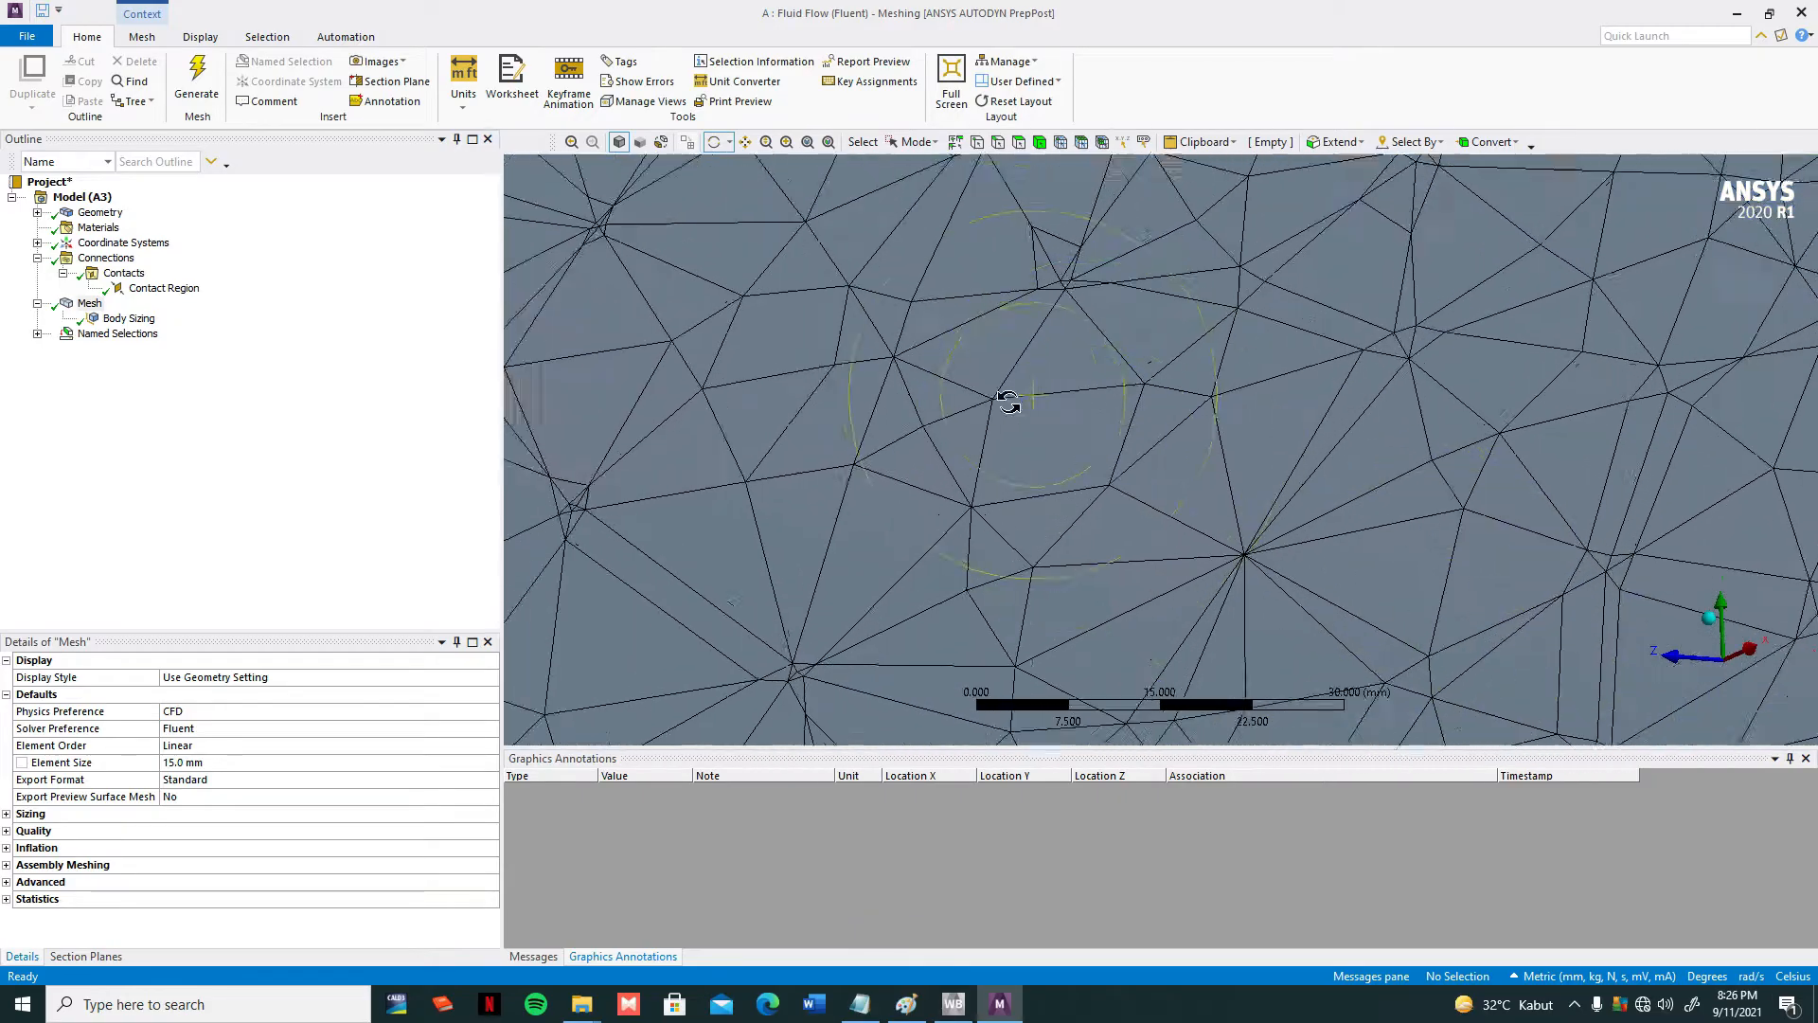
Examine the sectioned mesh up close at both ends of the aerator domain, including its boundary edge and the perforated blades
left_click(744, 142)
left_click_drag(1185, 499, 861, 228)
left_click_drag(1183, 734, 964, 452)
middle_click_drag(954, 442, 836, 364)
scroll(779, 263, "up", 5)
left_click_drag(764, 243, 889, 410)
left_click_drag(725, 312, 832, 386)
middle_click_drag(800, 374, 794, 418)
scroll(1553, 667, "down", 1)
scroll(1404, 588, "up", 3)
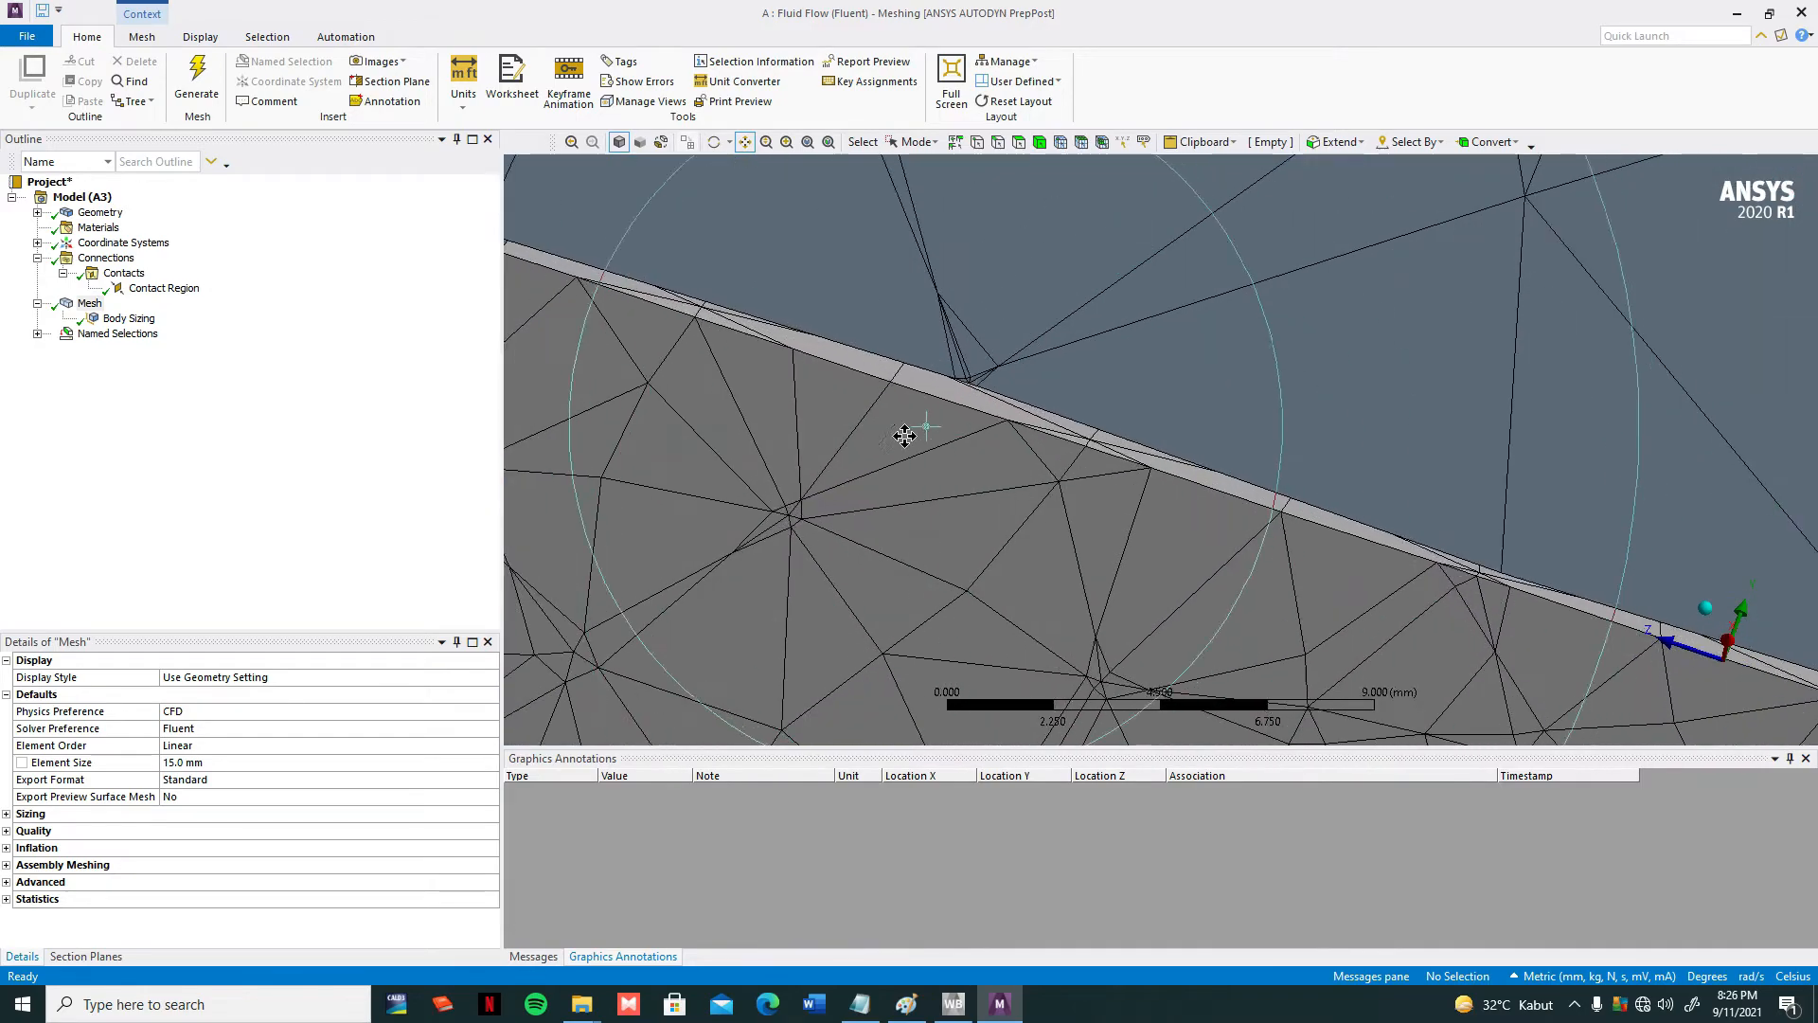
middle_click_drag(1047, 555, 1046, 549)
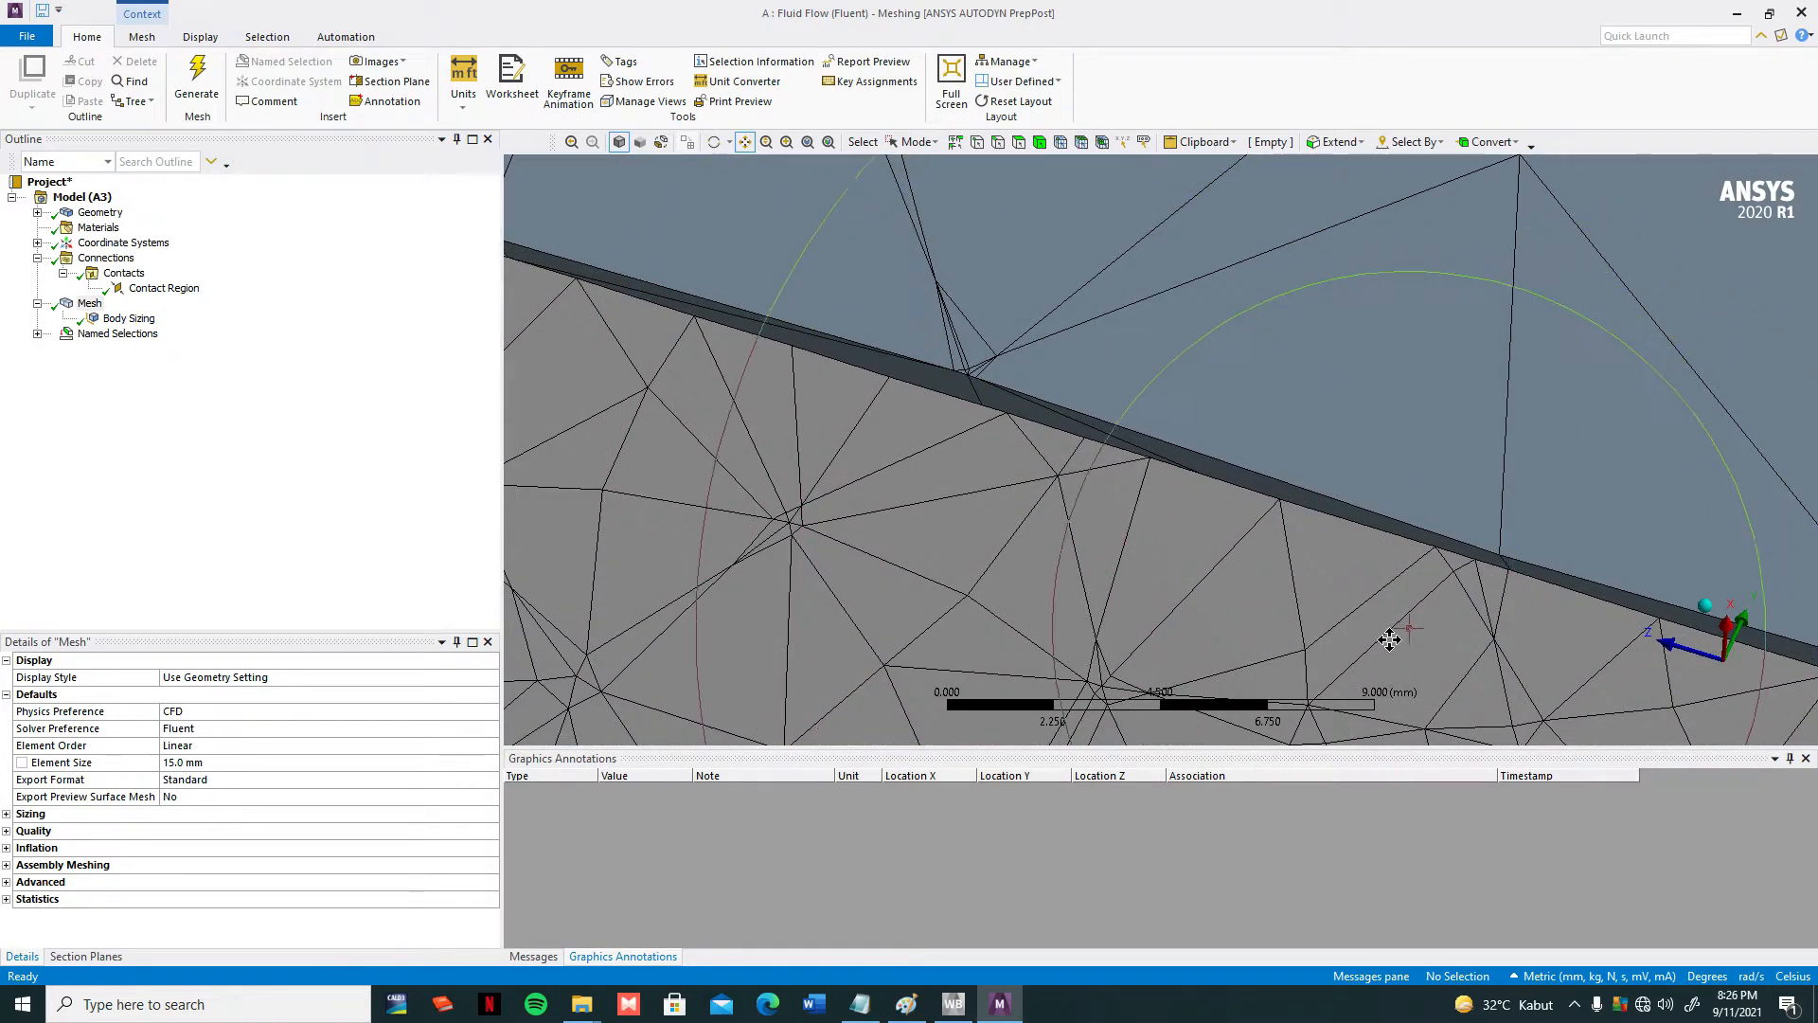
scroll(1385, 634, "down", 6)
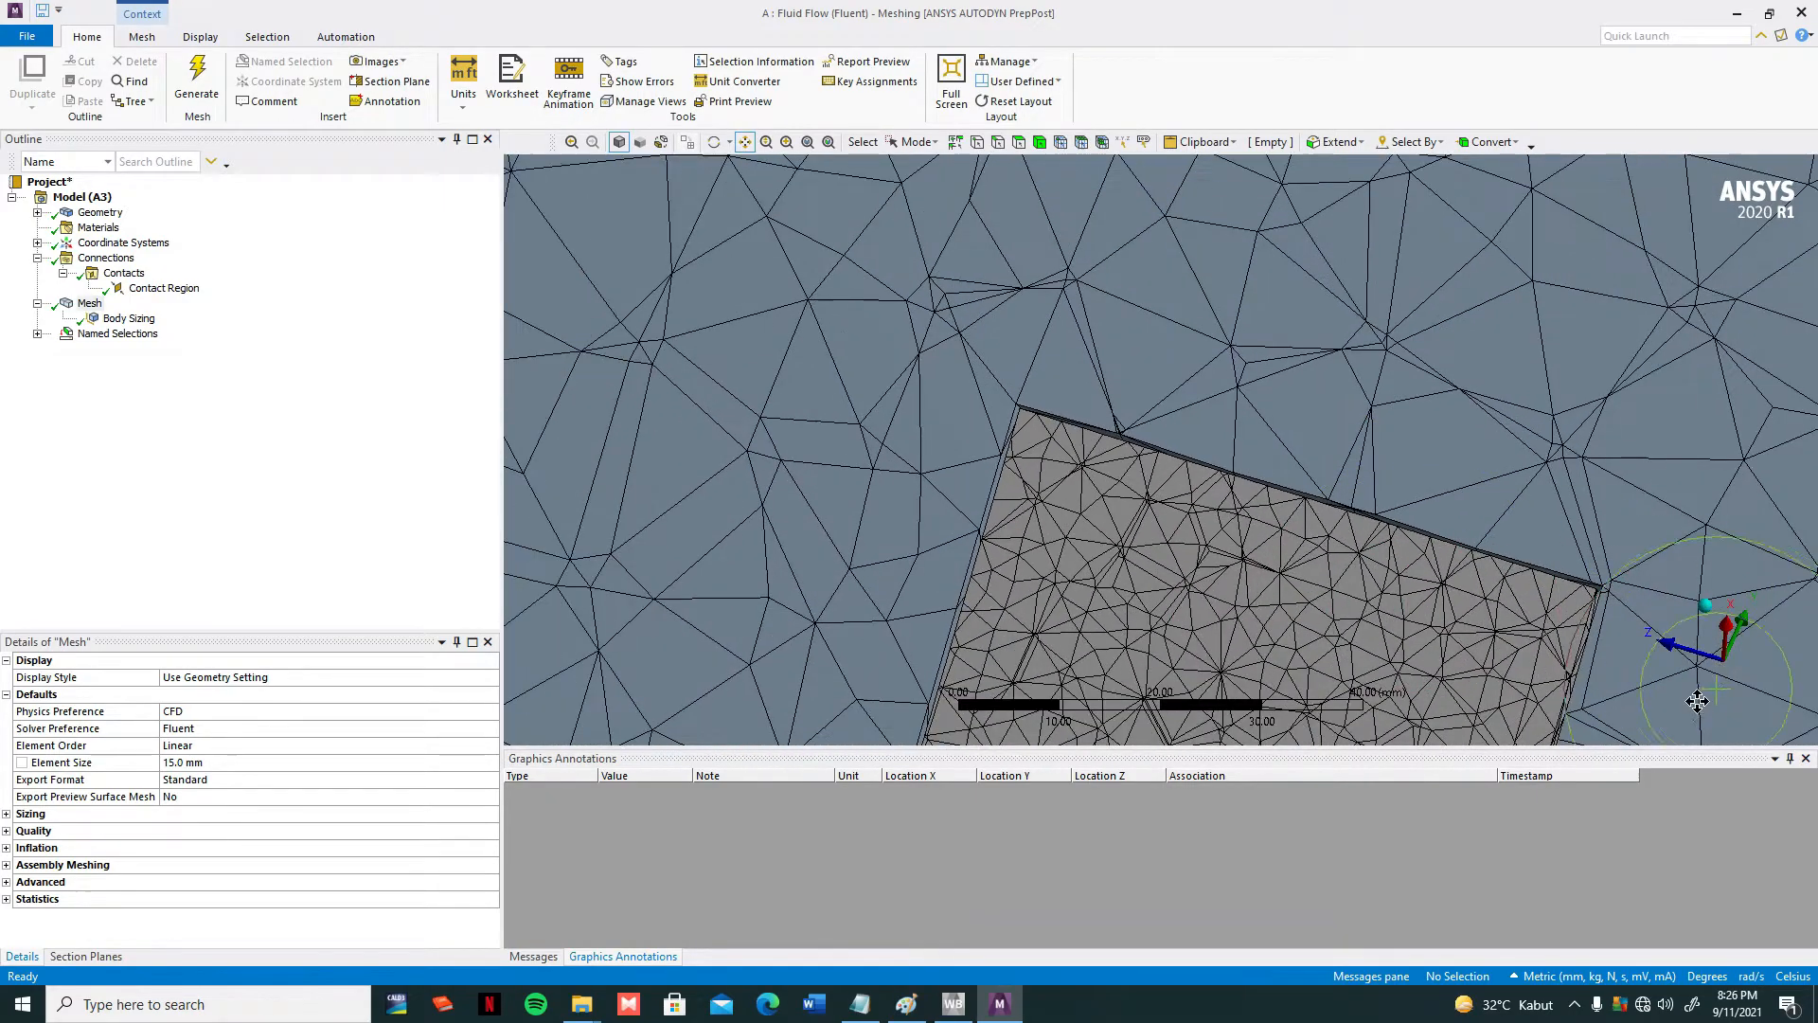
middle_click_drag(1123, 515, 1150, 503)
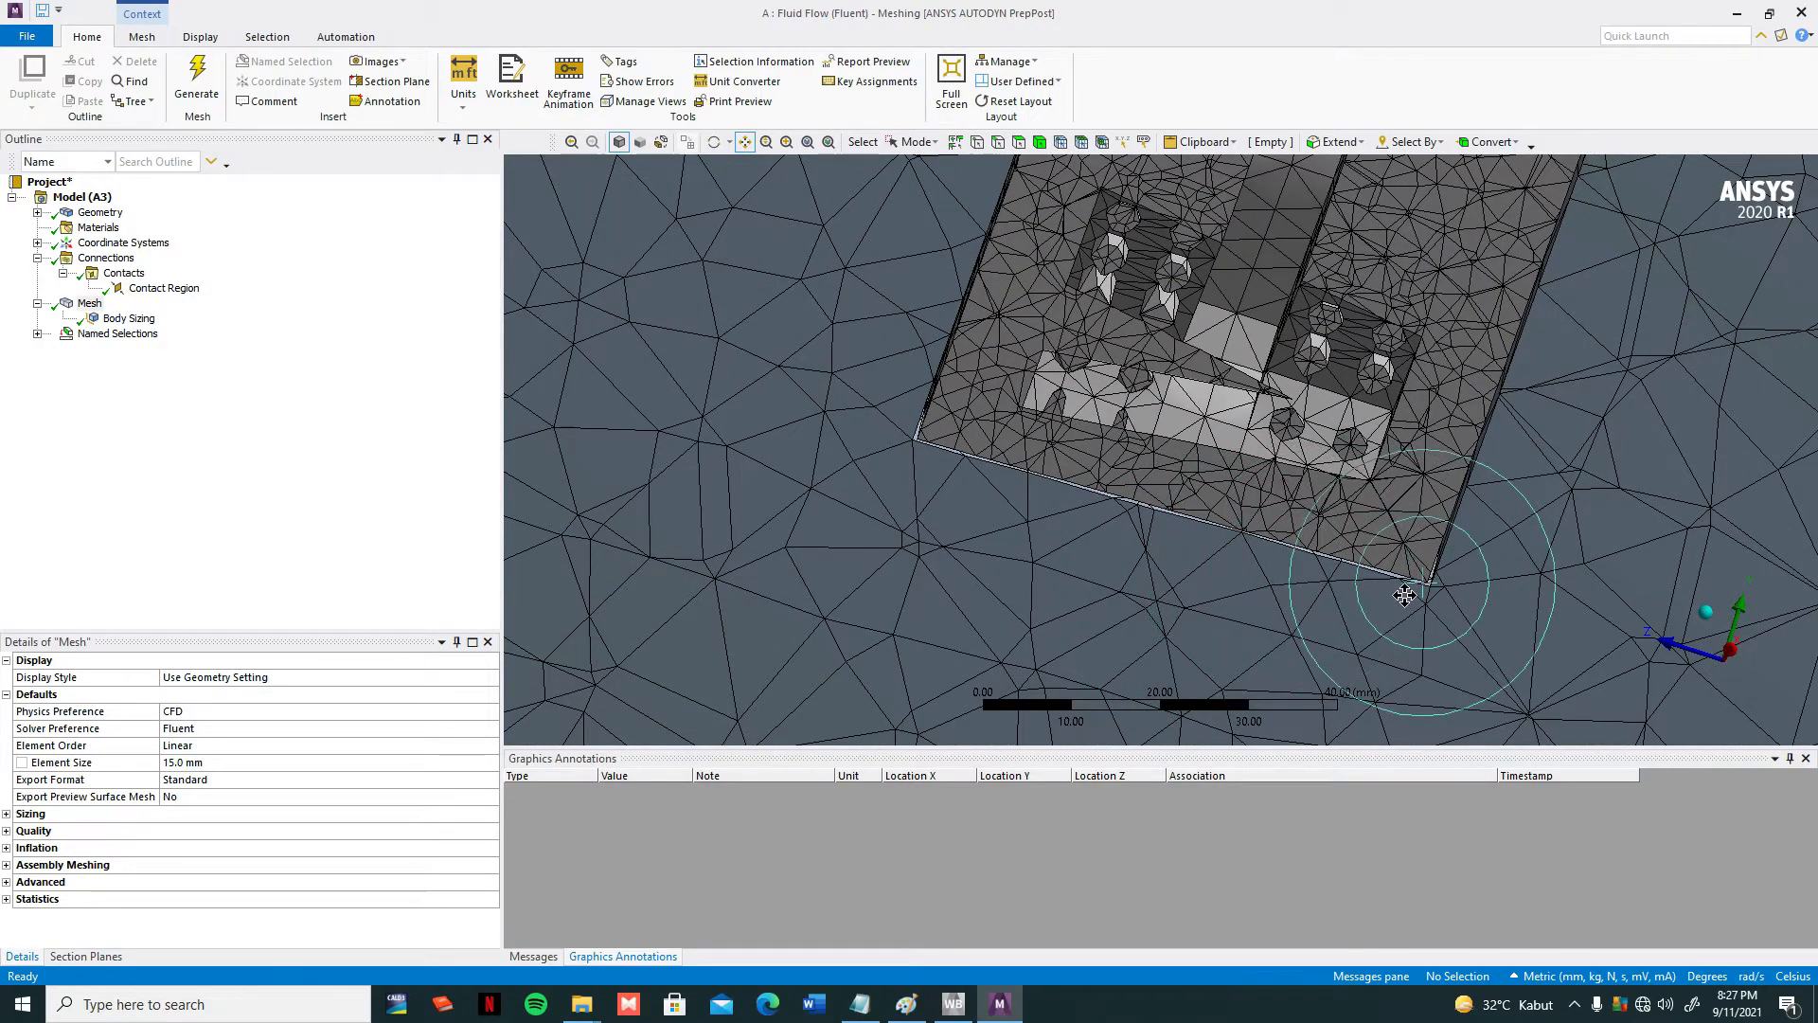
scroll(1404, 595, "up", 5)
scroll(1212, 565, "down", 5)
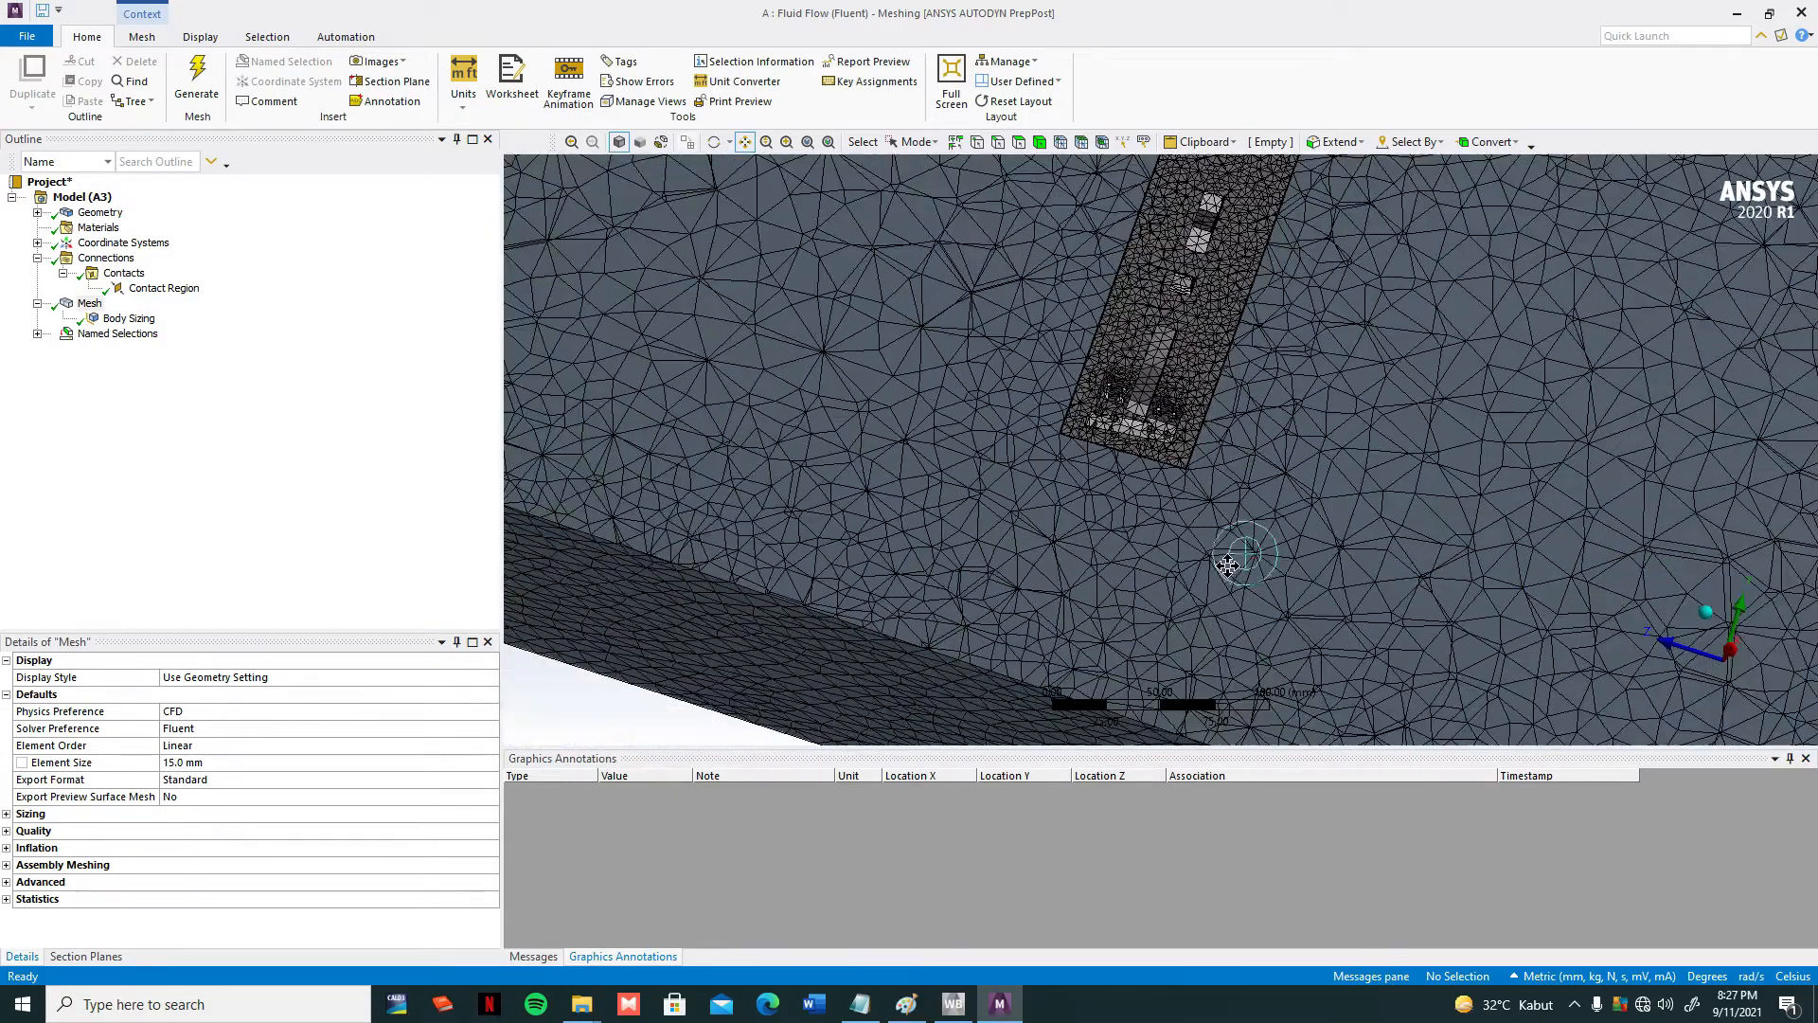
scroll(1179, 464, "up", 5)
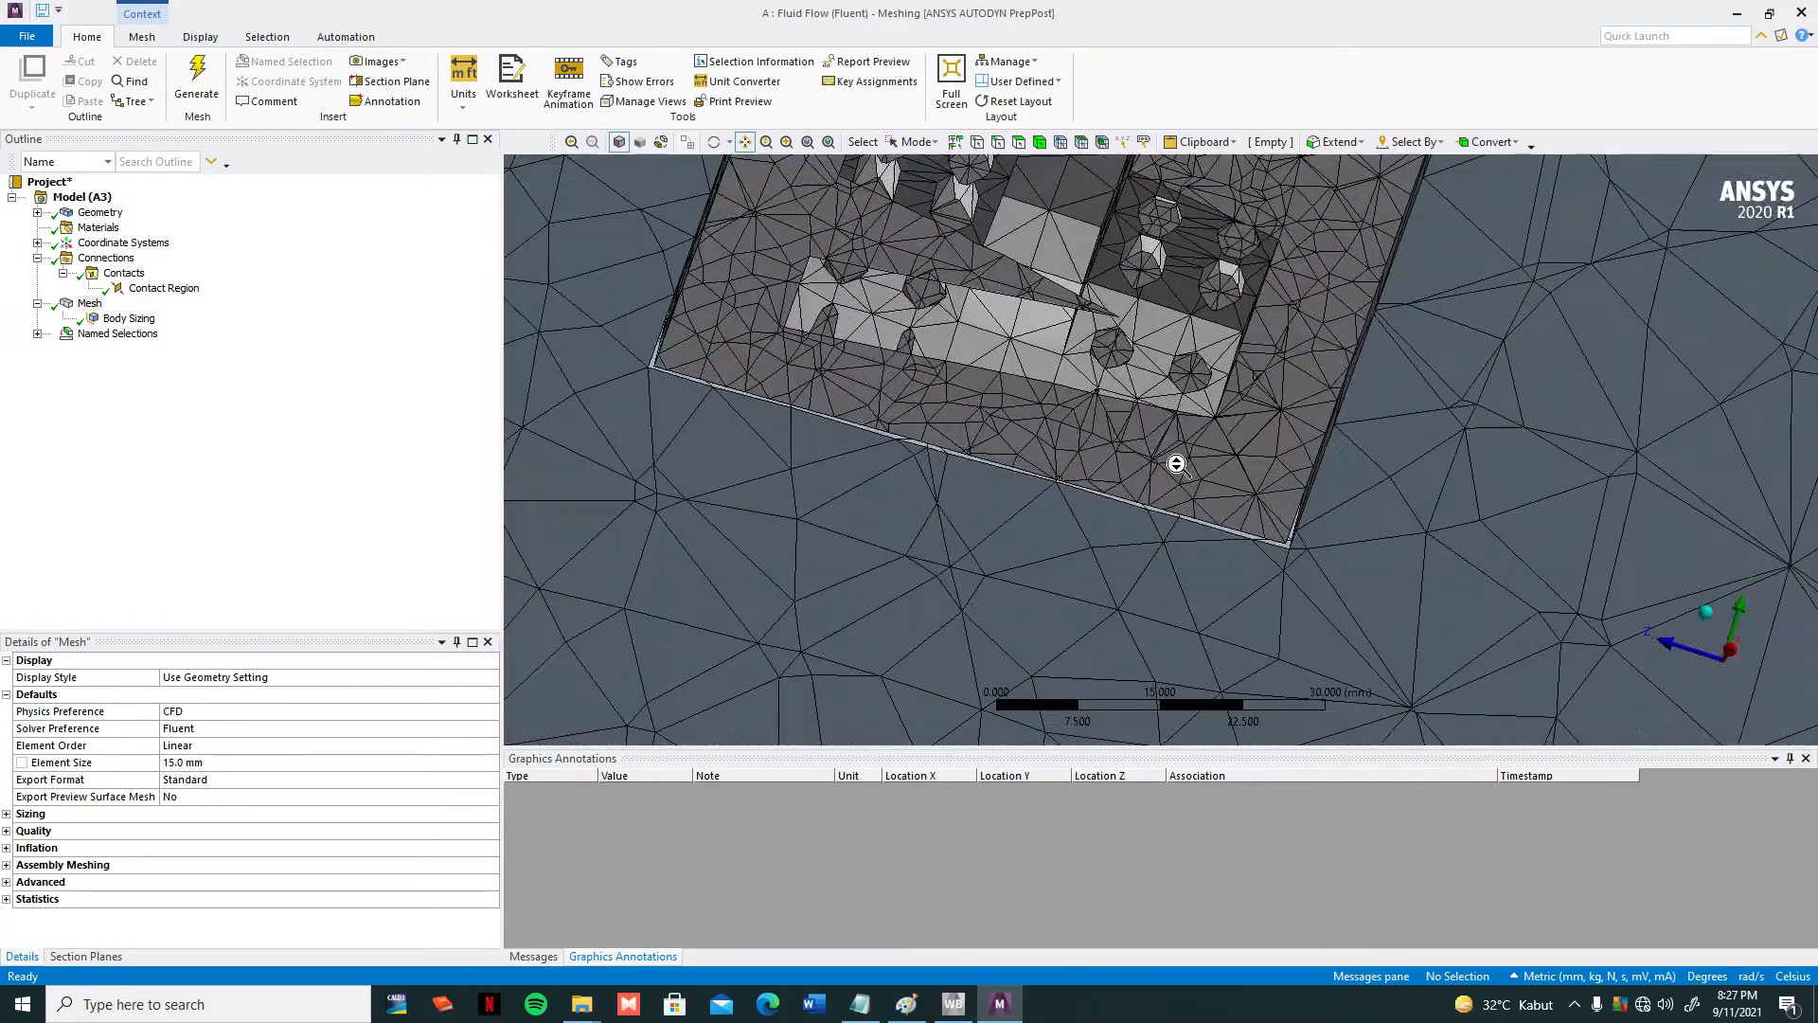
Highlight the body covered by the Body Sizing control and examine it against the surrounding pool mesh
left_click(132, 319)
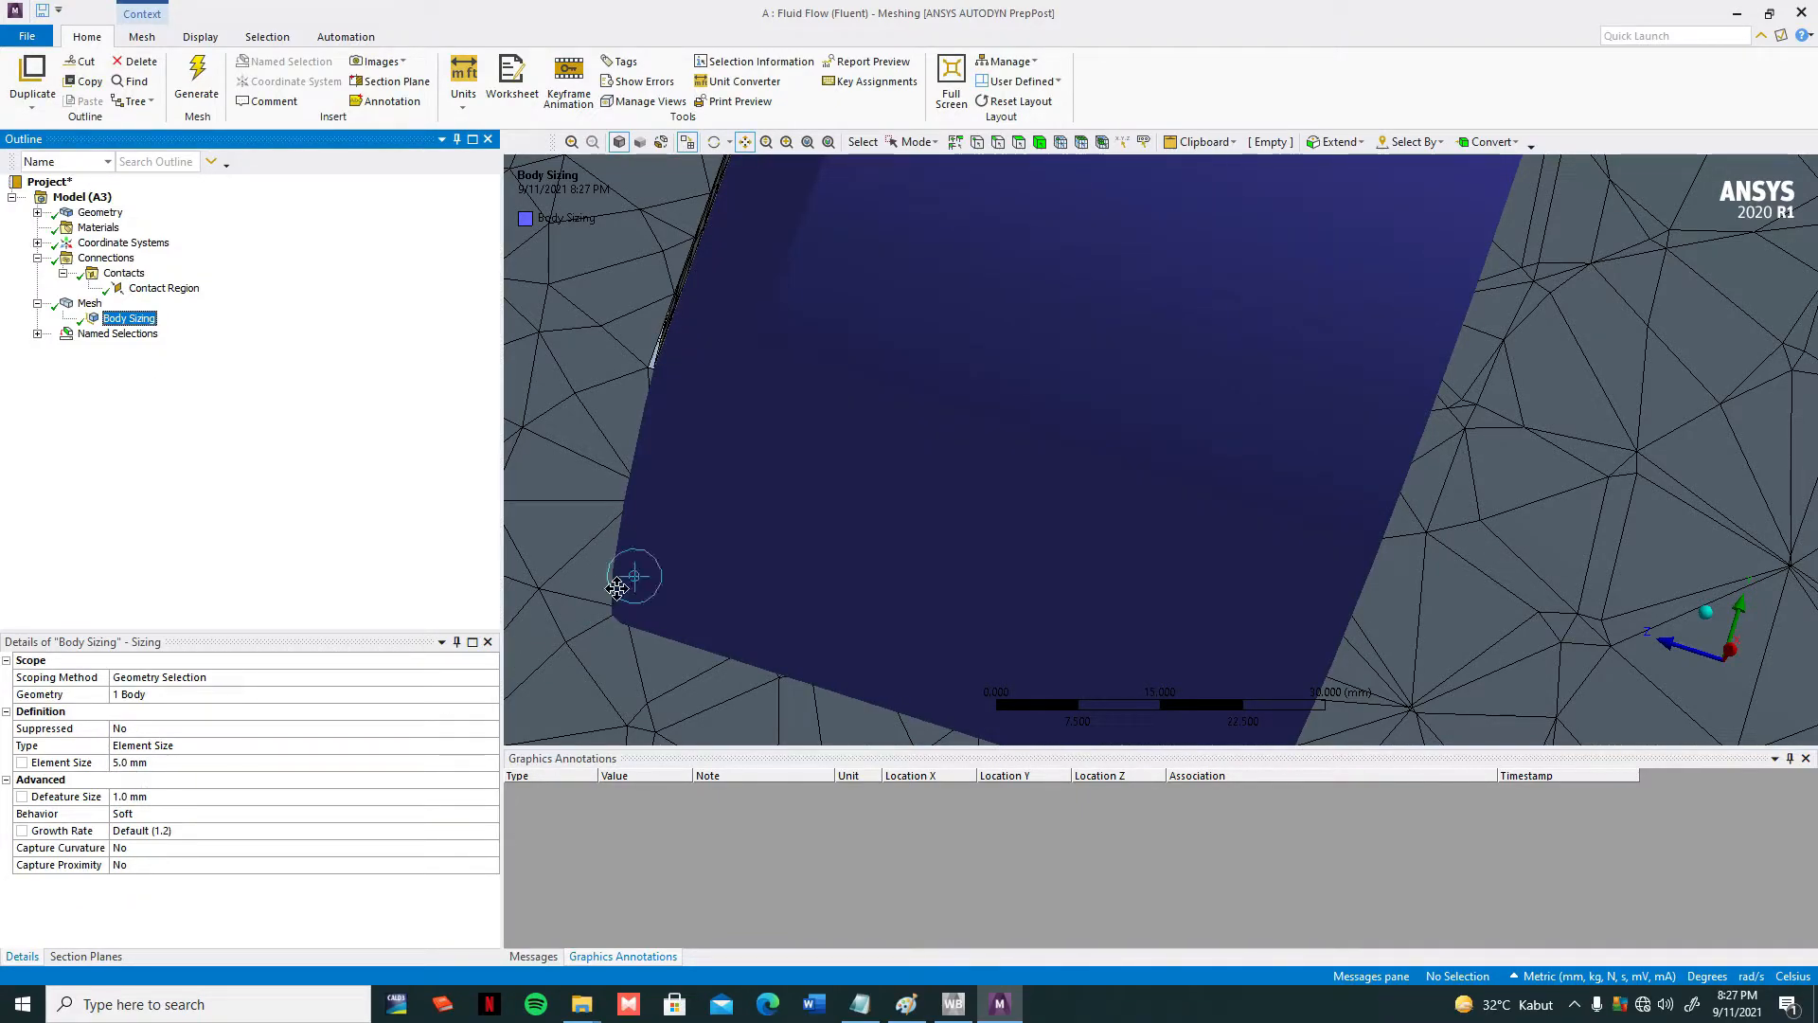
scroll(738, 531, "down", 5)
scroll(742, 535, "down", 5)
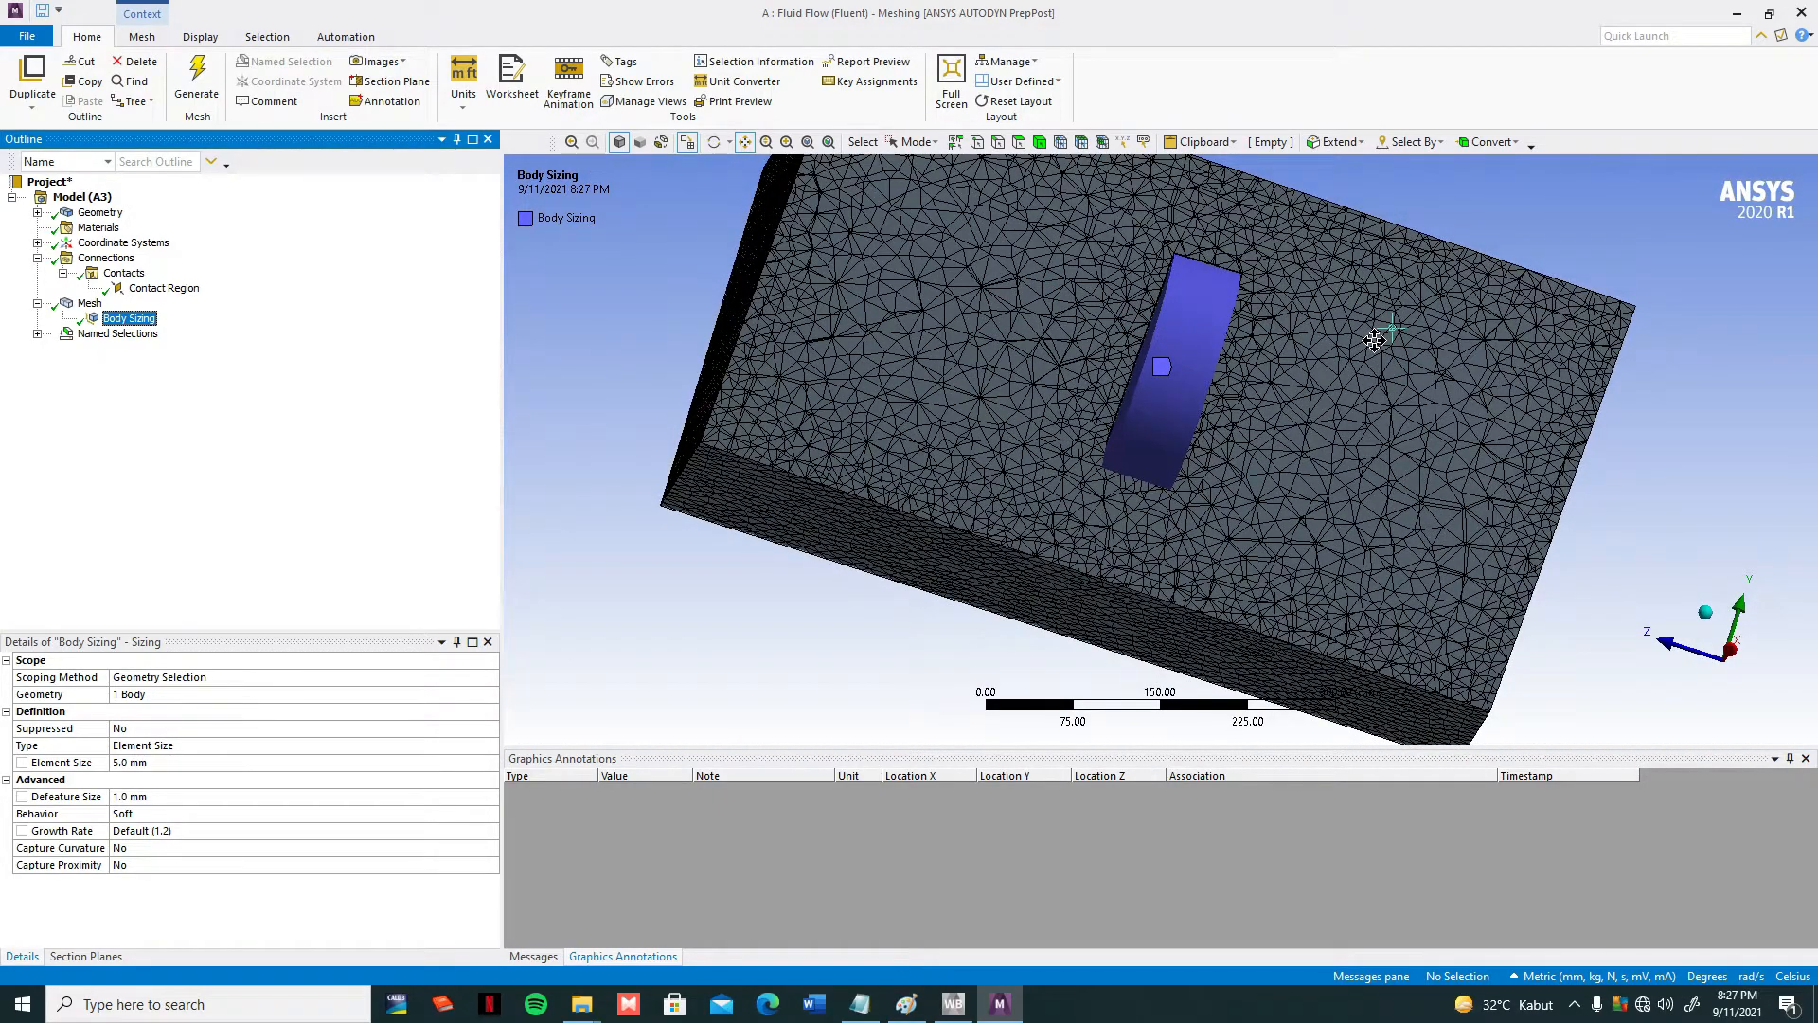
scroll(1231, 474, "up", 5)
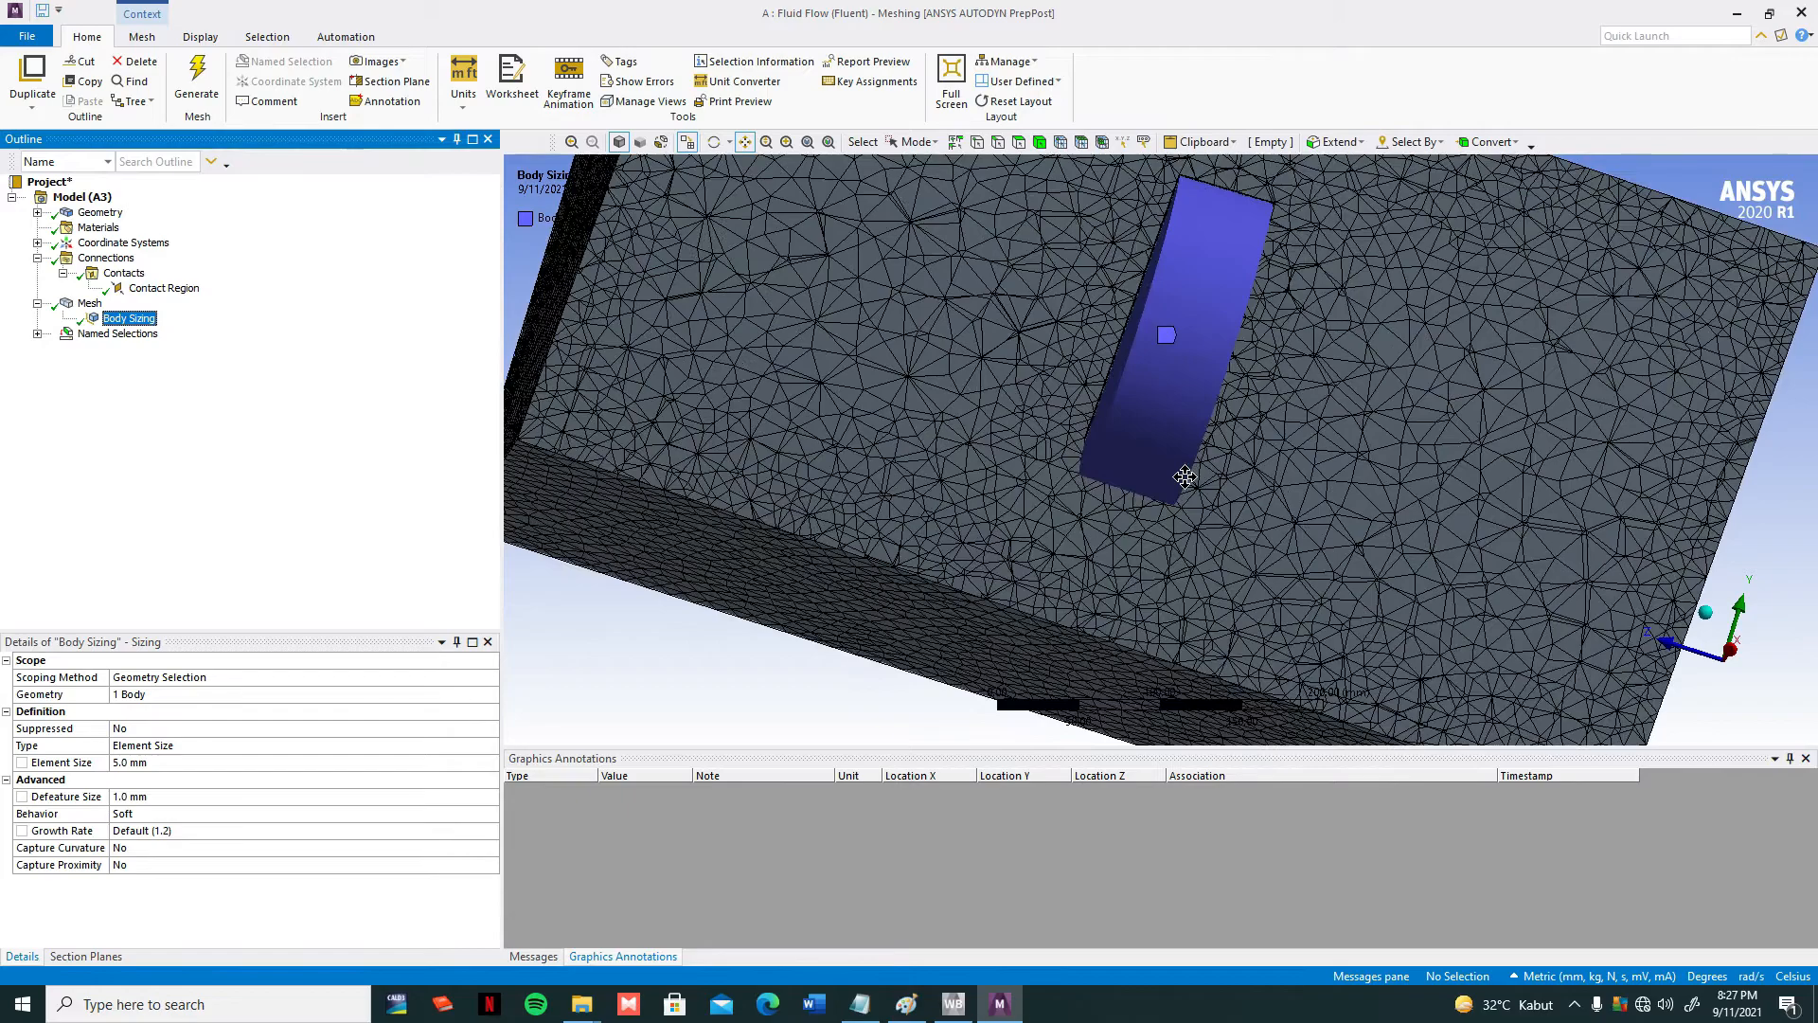
scroll(1012, 562, "up", 1)
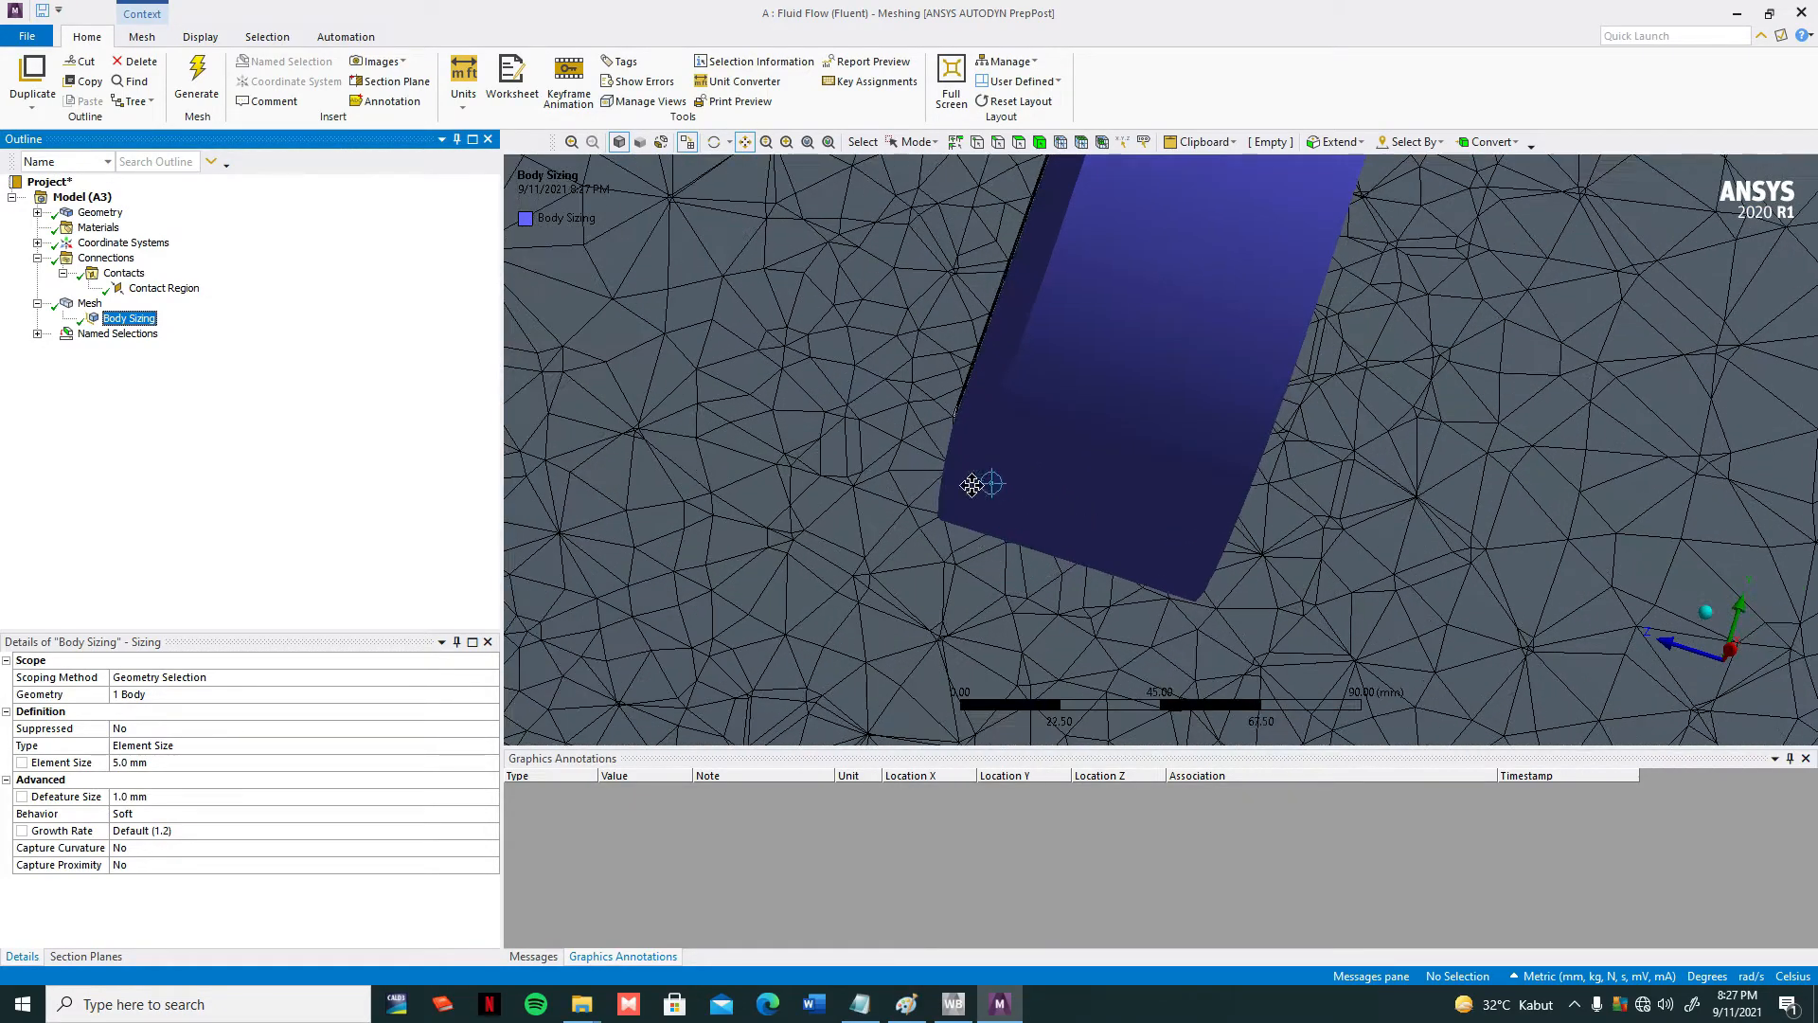
Examine the sectioned pool mesh around the lower end of the highlighted Body Sizing body, with Section Plane1 active
left_click(85, 957)
left_click(65, 687)
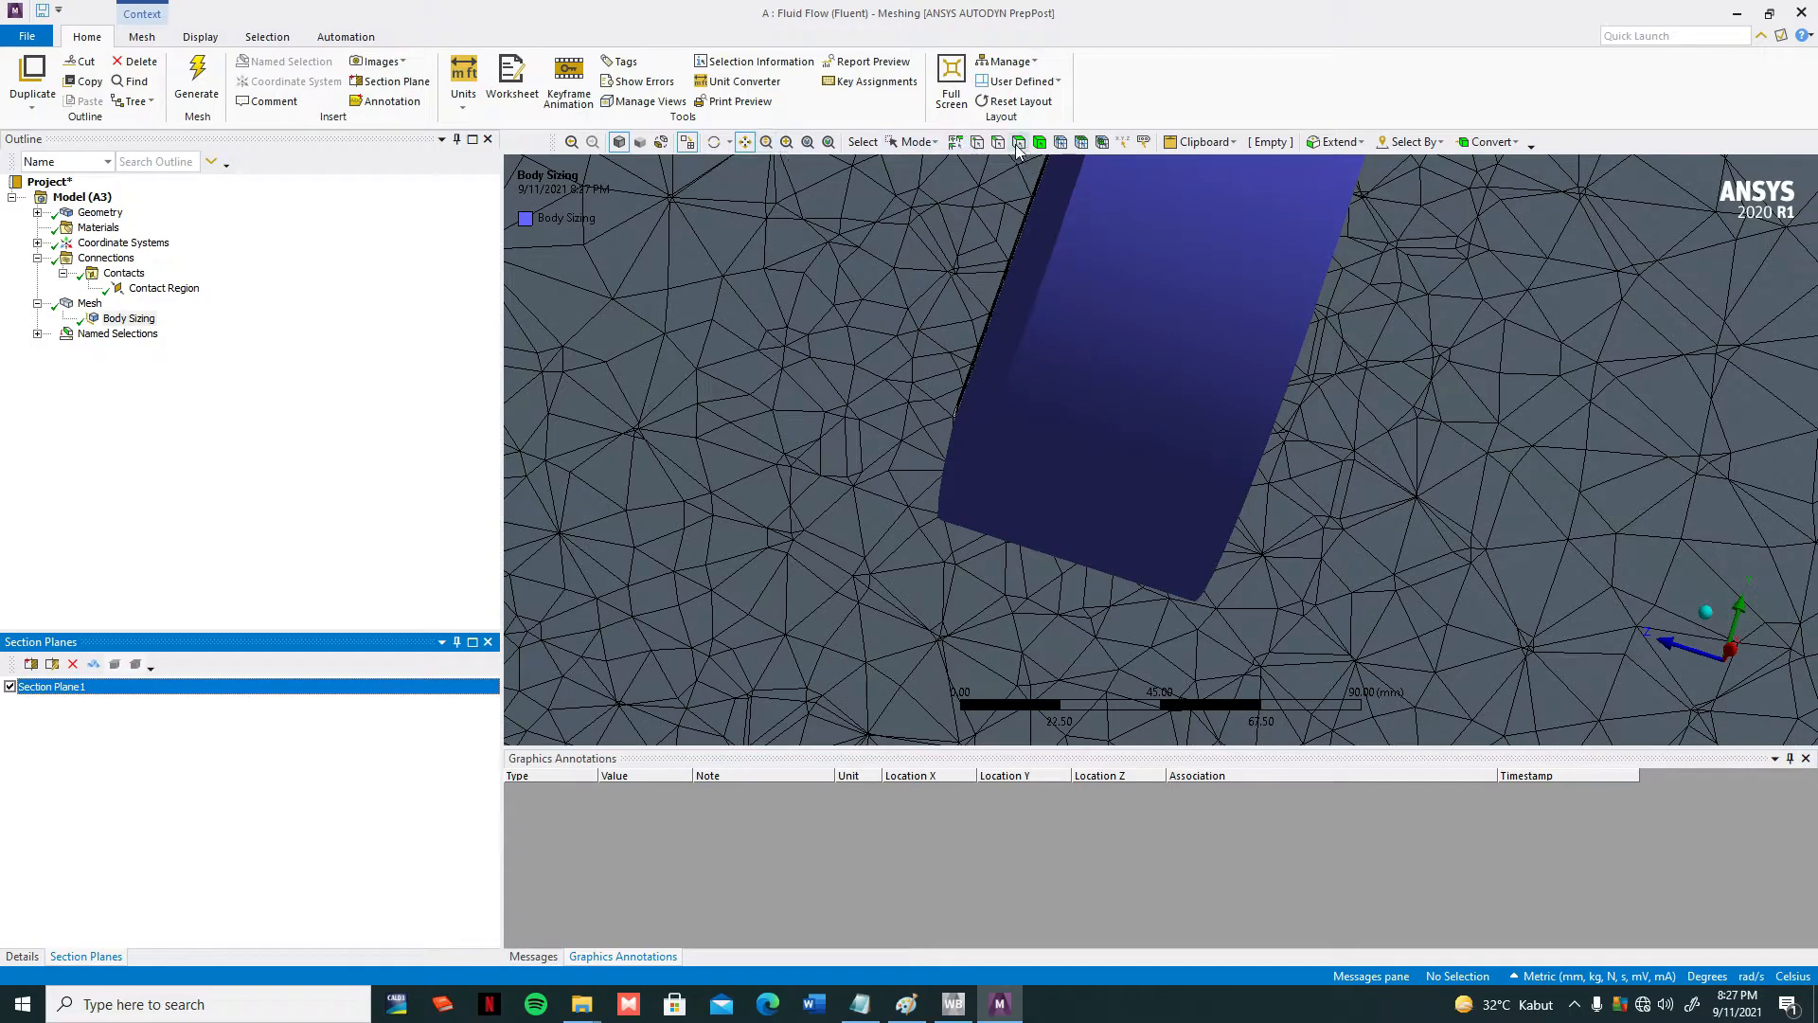
left_click(1061, 142)
left_click_drag(967, 294, 873, 358)
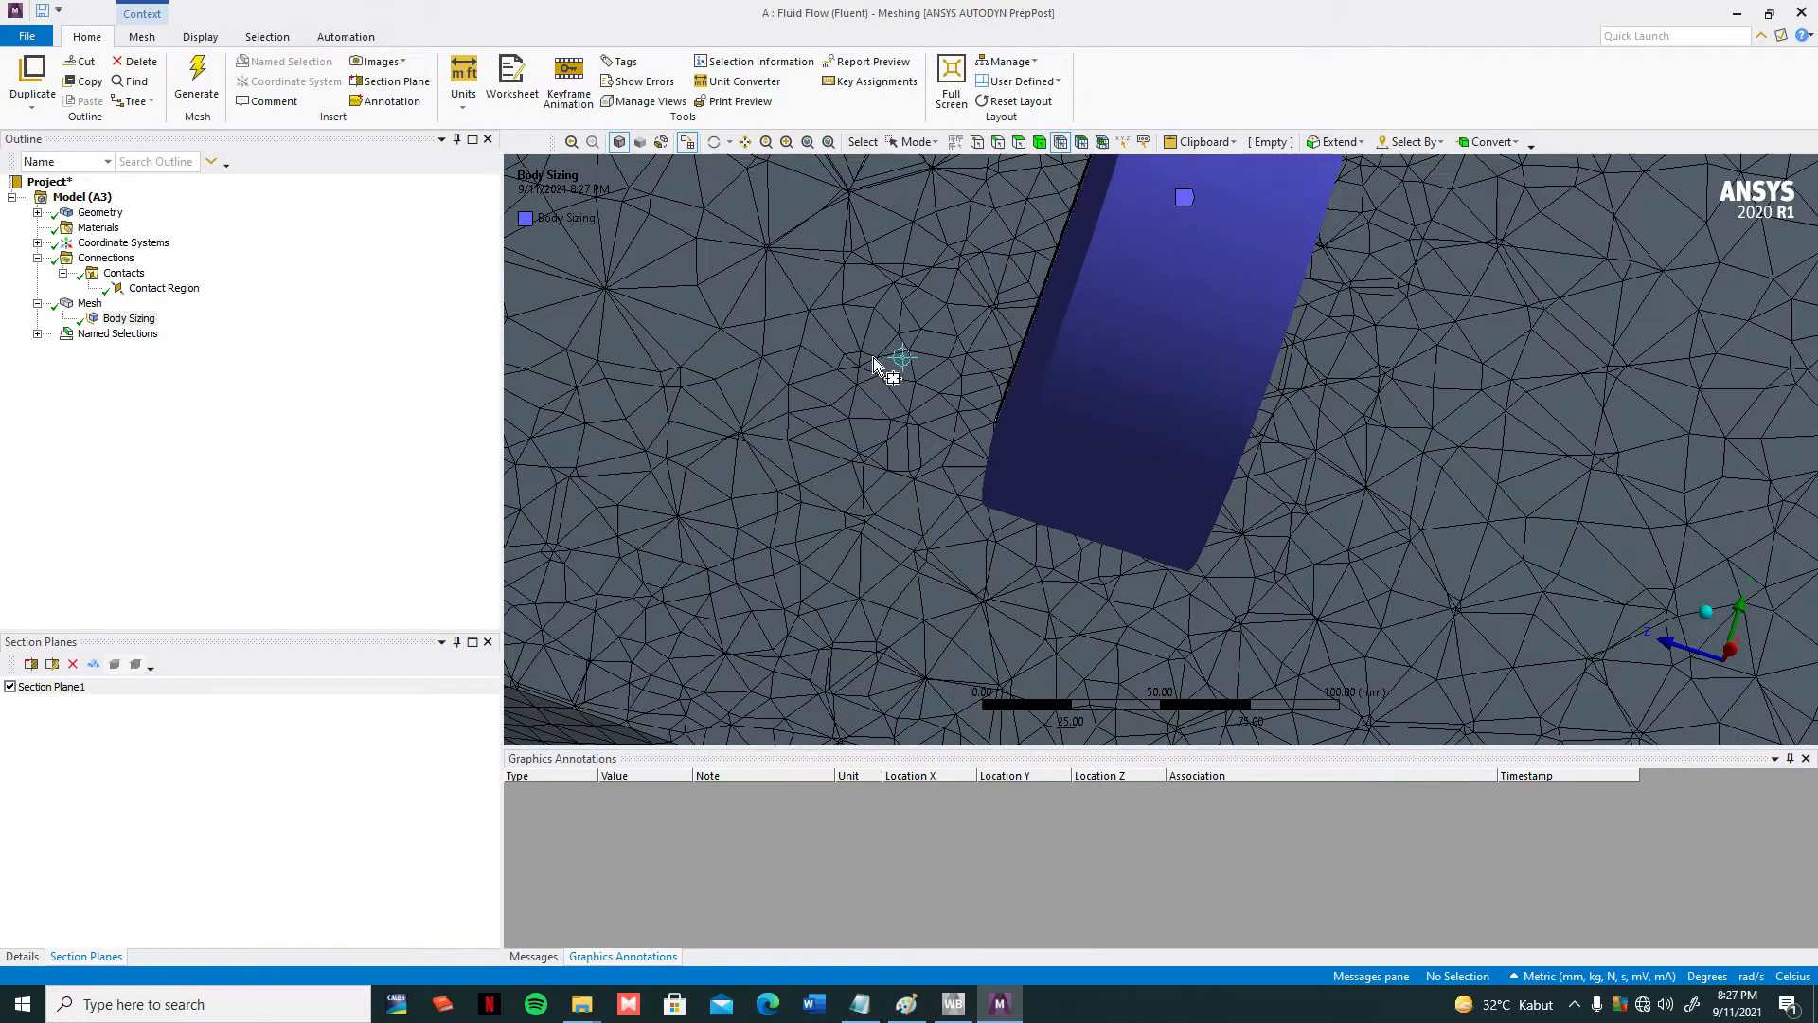
left_click(687, 142)
scroll(1152, 452, "down", 3)
scroll(1157, 458, "down", 2)
left_click(1077, 144)
scroll(1221, 369, "up", 4)
scroll(1098, 473, "up", 2)
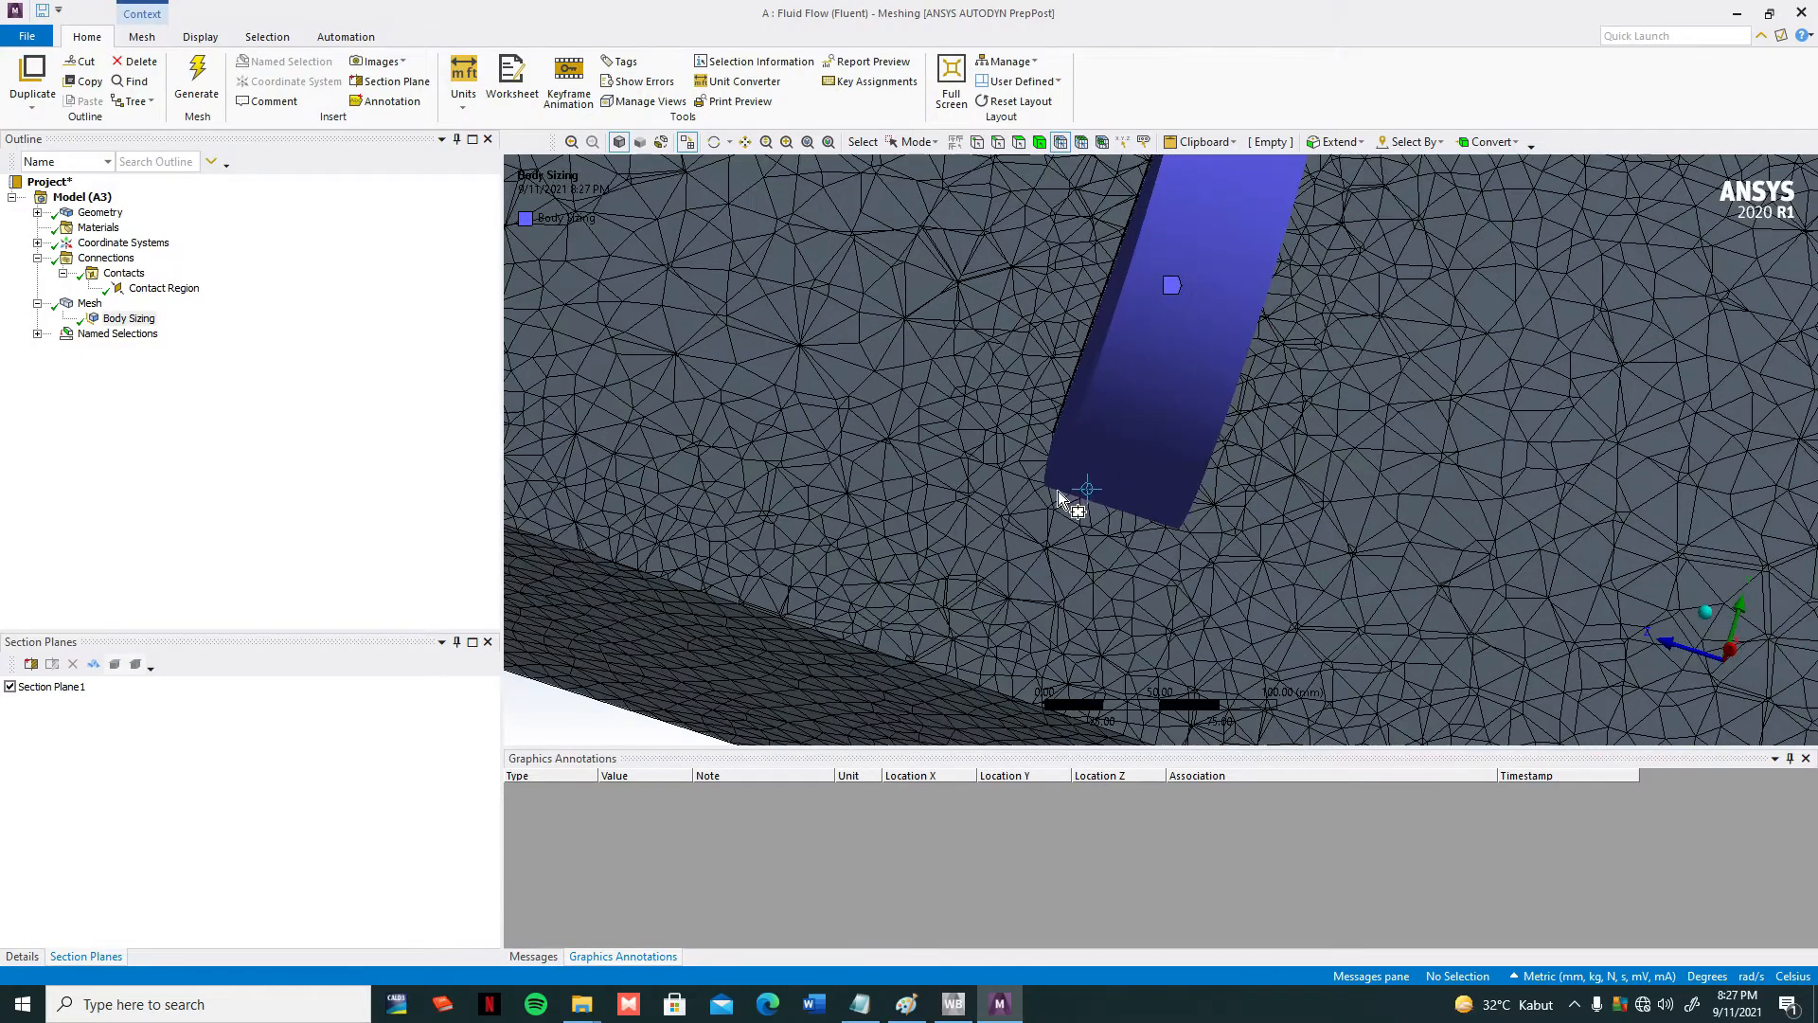
Examine the pool mesh around the upper end and sides of the highlighted body on the section cut
mouse_move(1063, 503)
middle_mouse_down()
mouse_move(1036, 547)
mouse_move(1026, 527)
mouse_move(1055, 492)
middle_mouse_up()
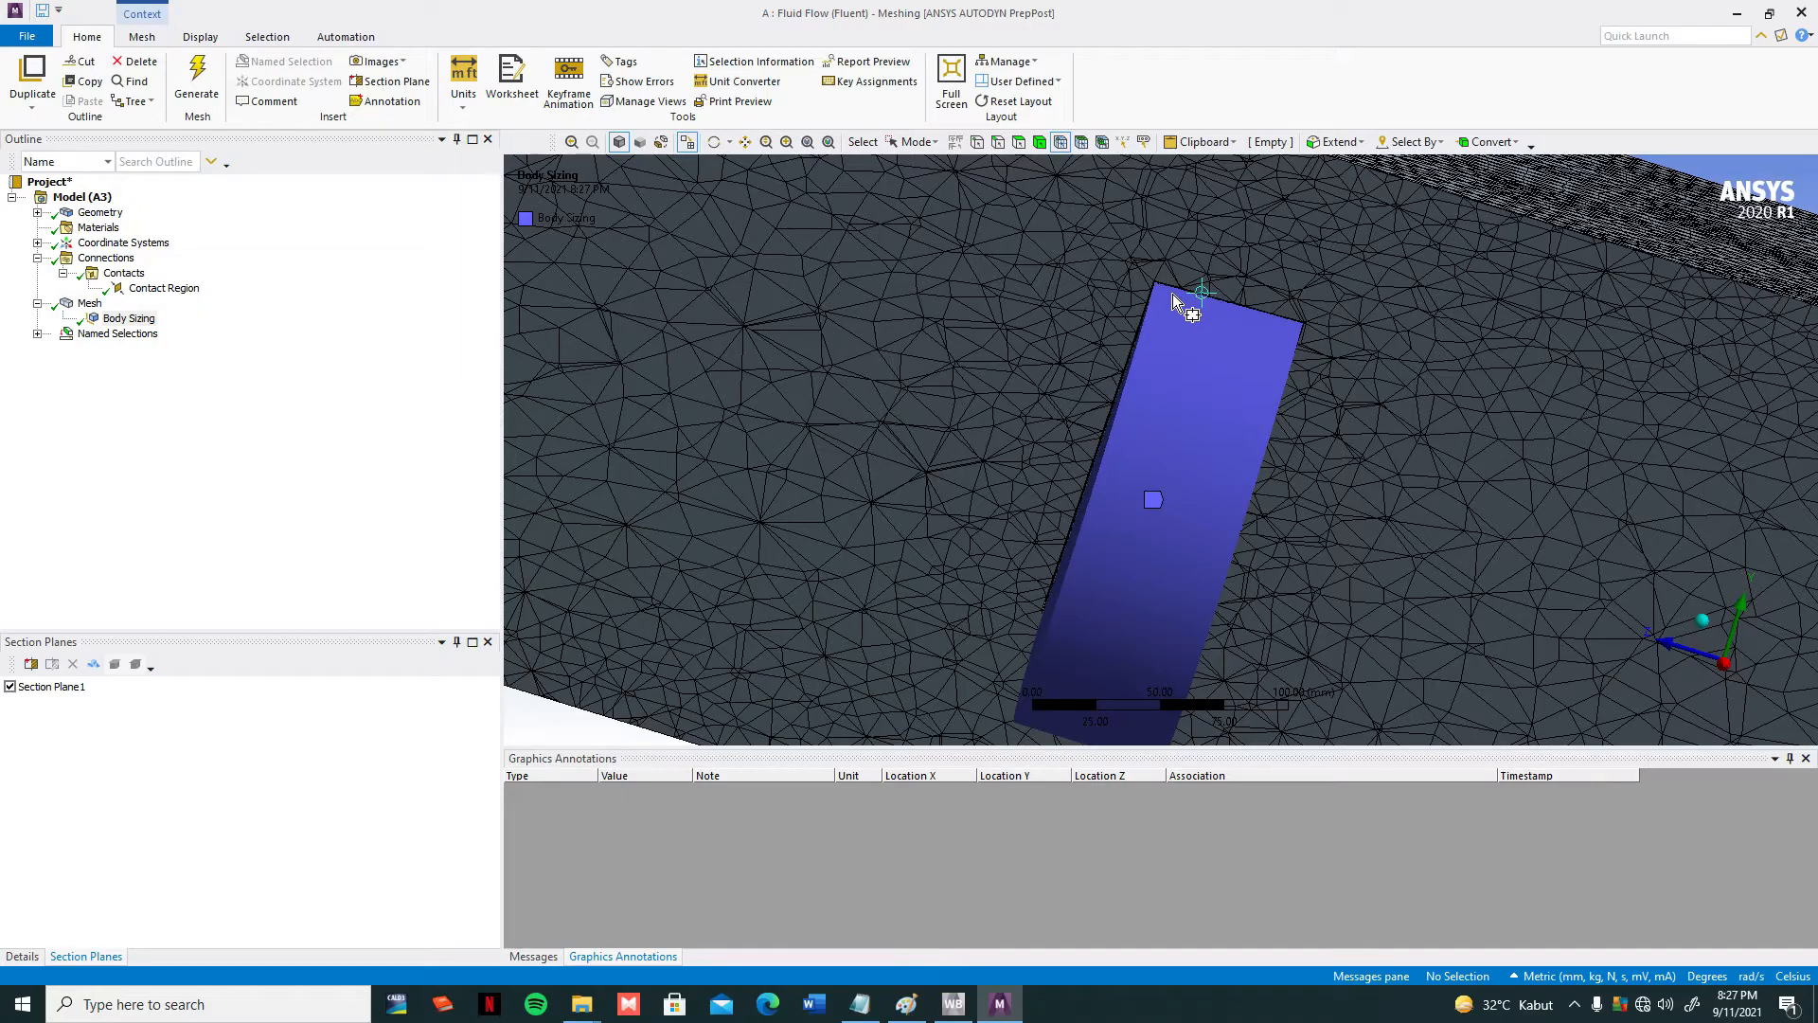
middle_click_drag(1161, 324, 1164, 378)
scroll(1155, 322, "up", 3)
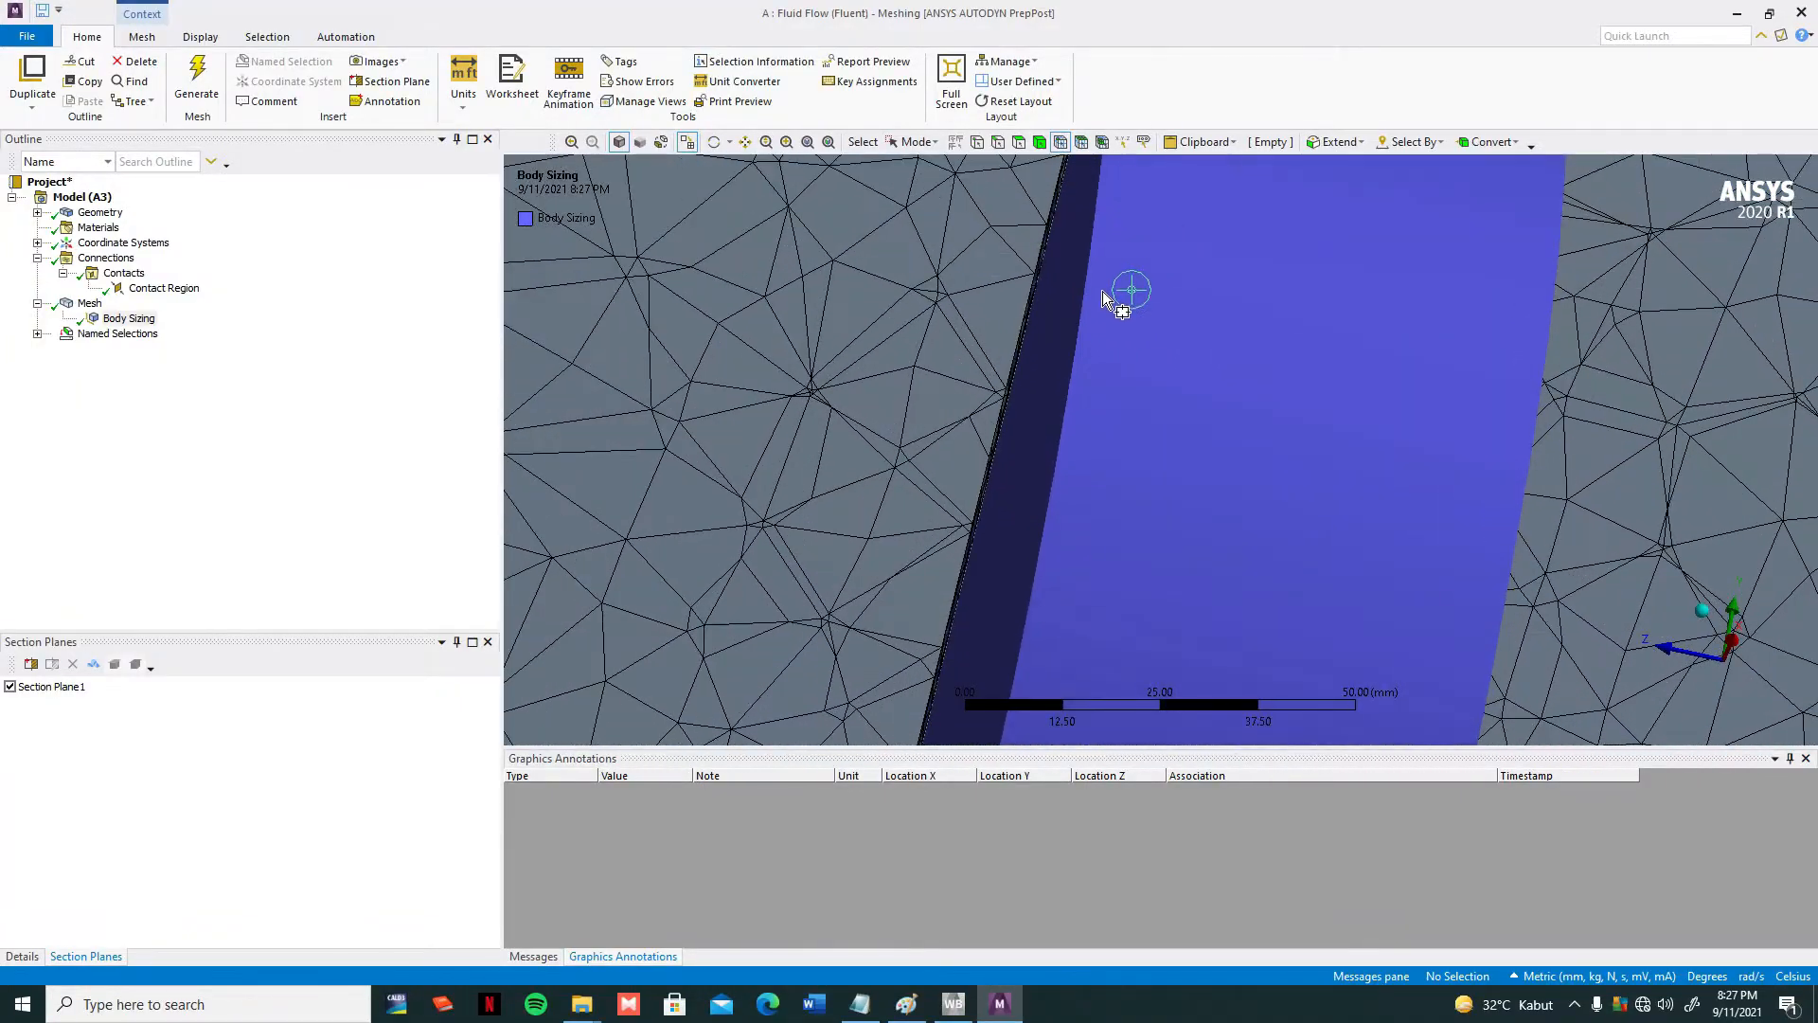
scroll(1089, 308, "up", 3)
scroll(1064, 318, "down", 6)
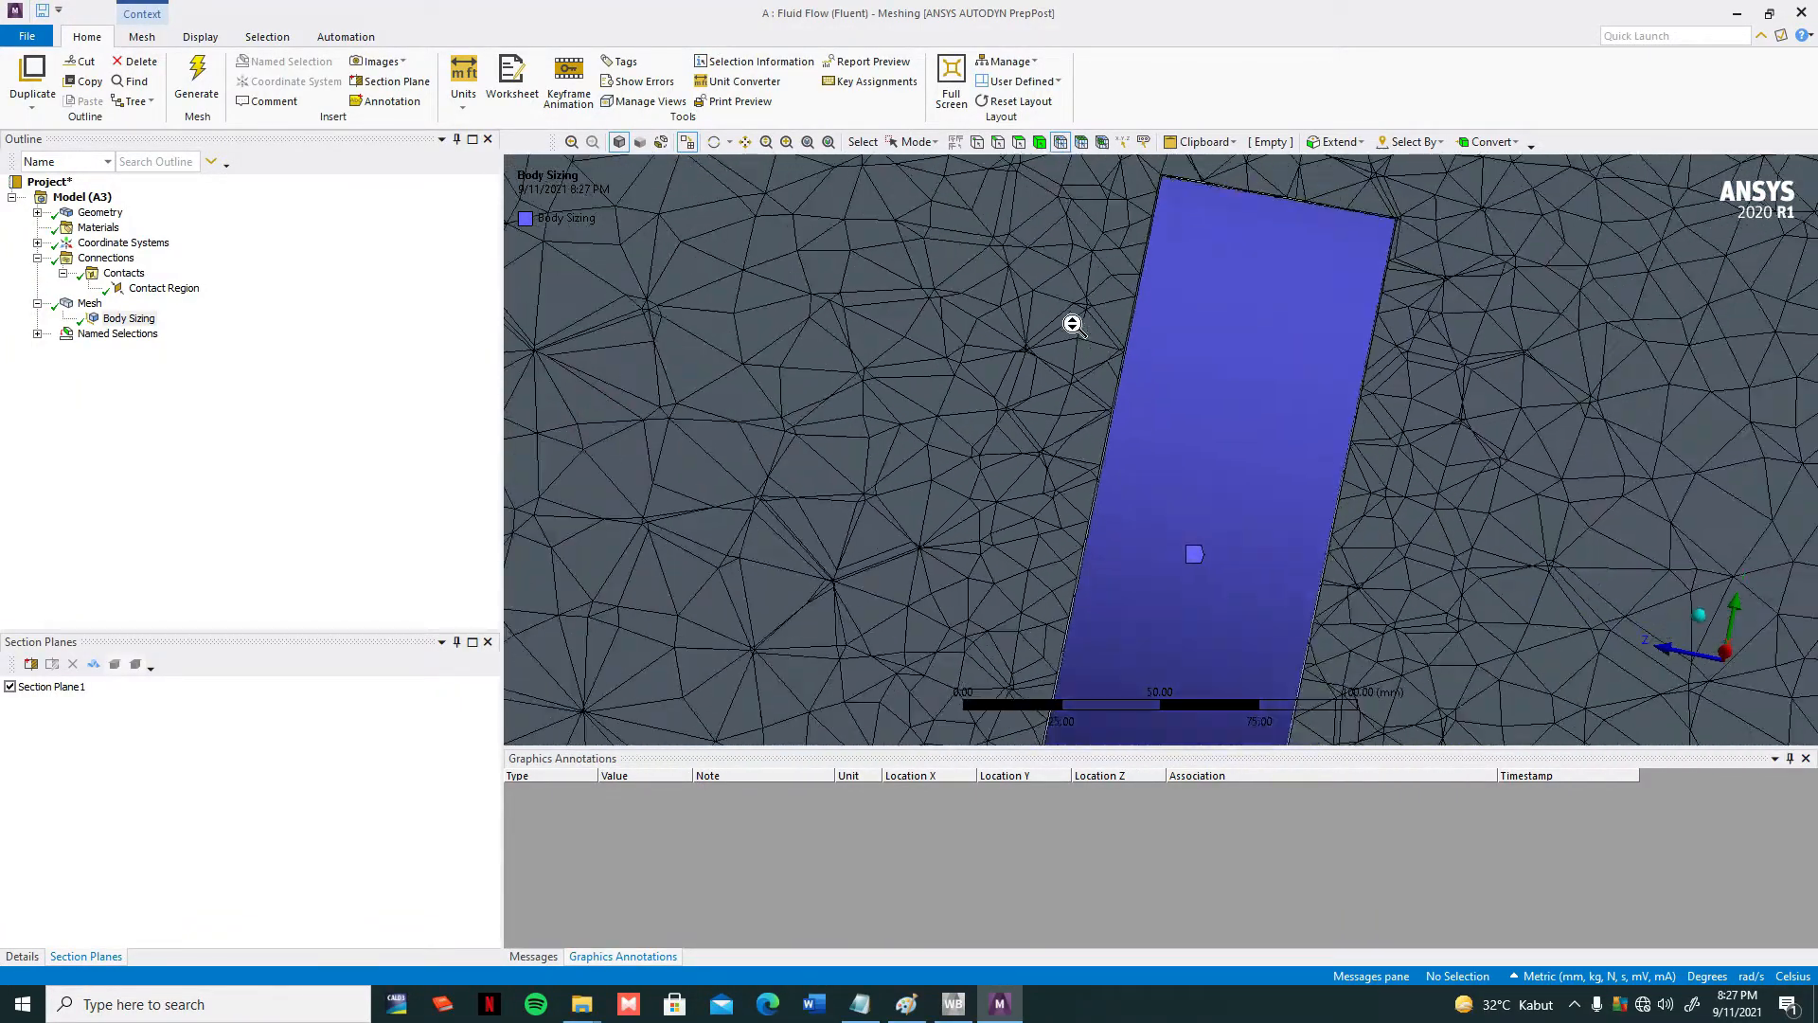
scroll(1184, 214, "up", 3)
scroll(1140, 252, "down", 3)
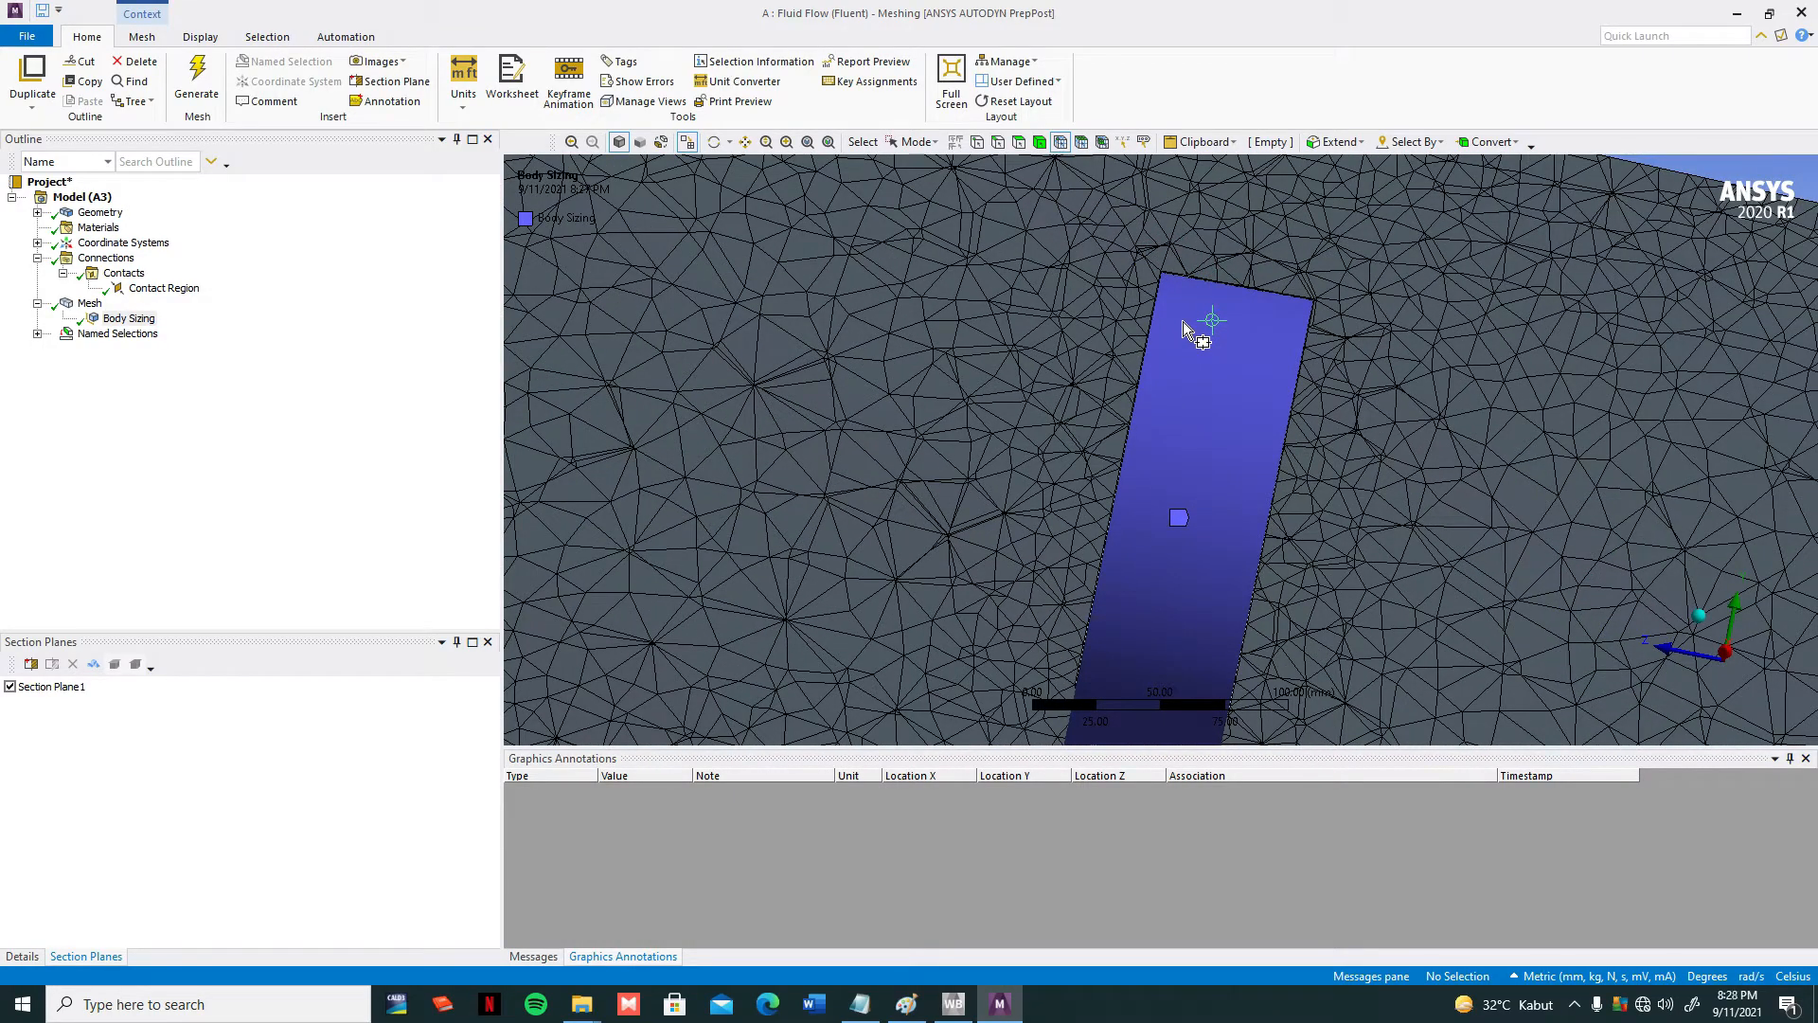
scroll(1307, 350, "down", 5)
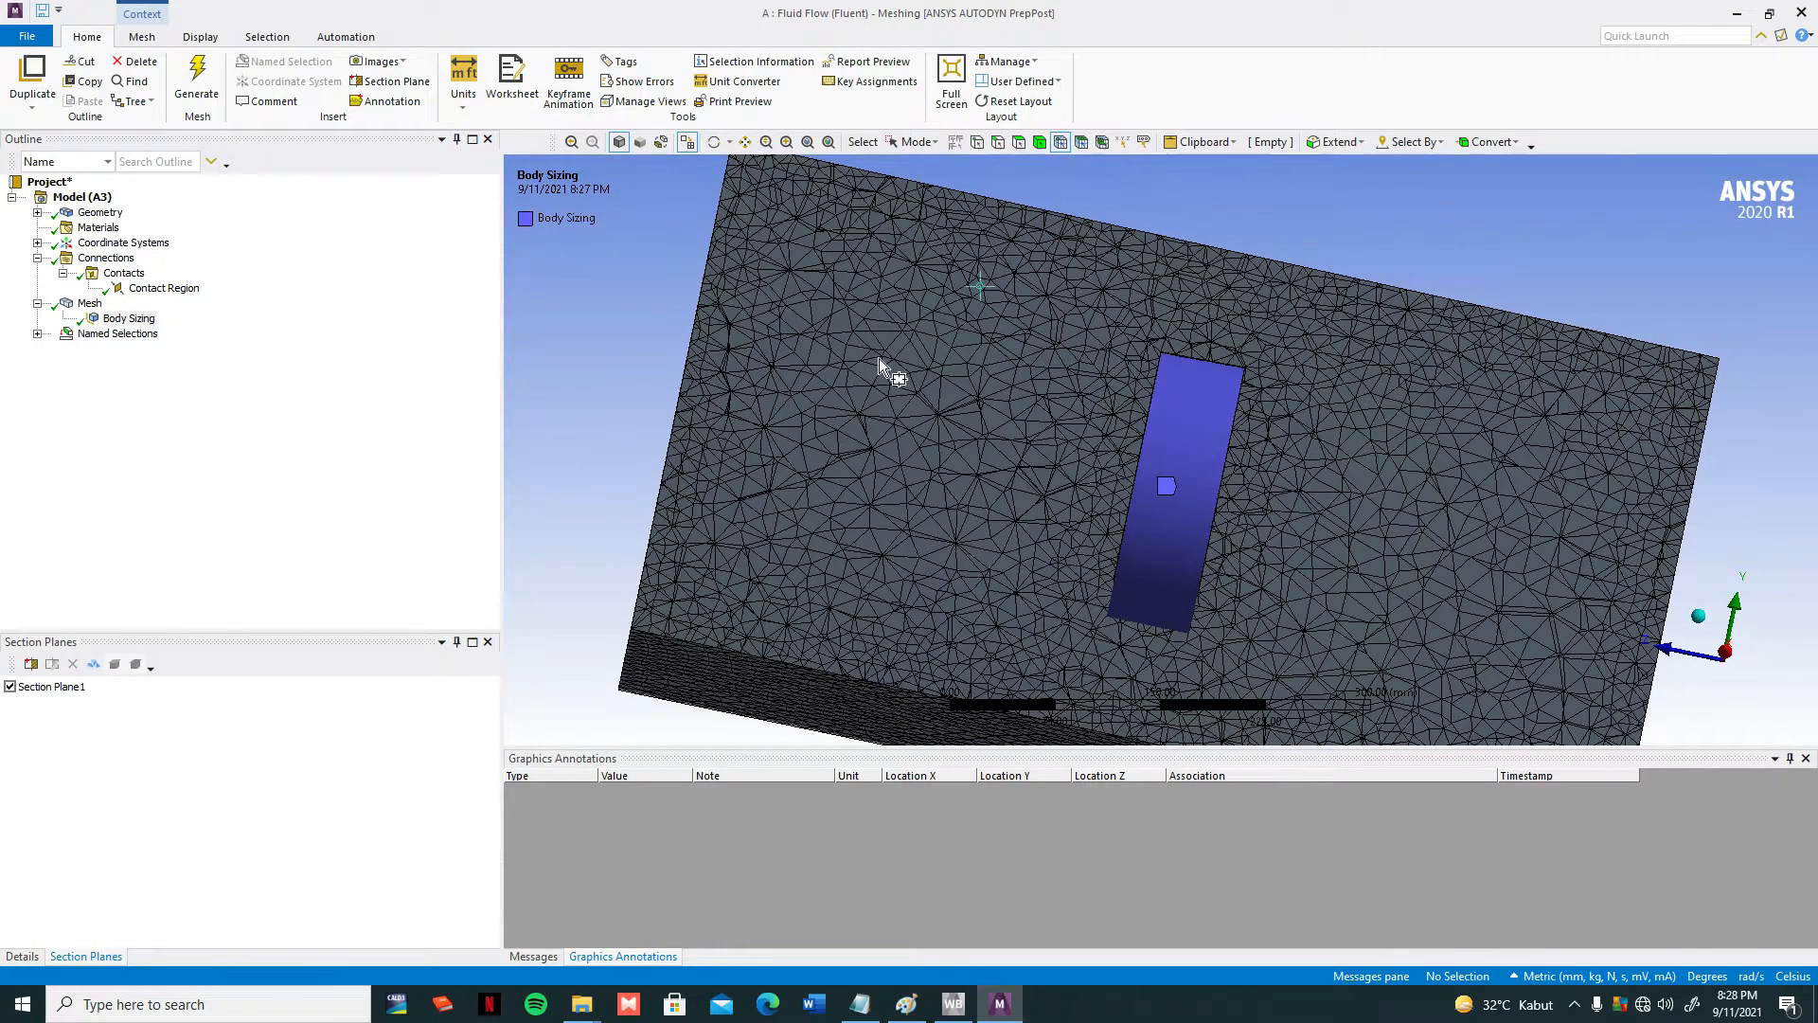
Turn off Section Plane1 and show the whole meshed block in isometric view
left_click(12, 687)
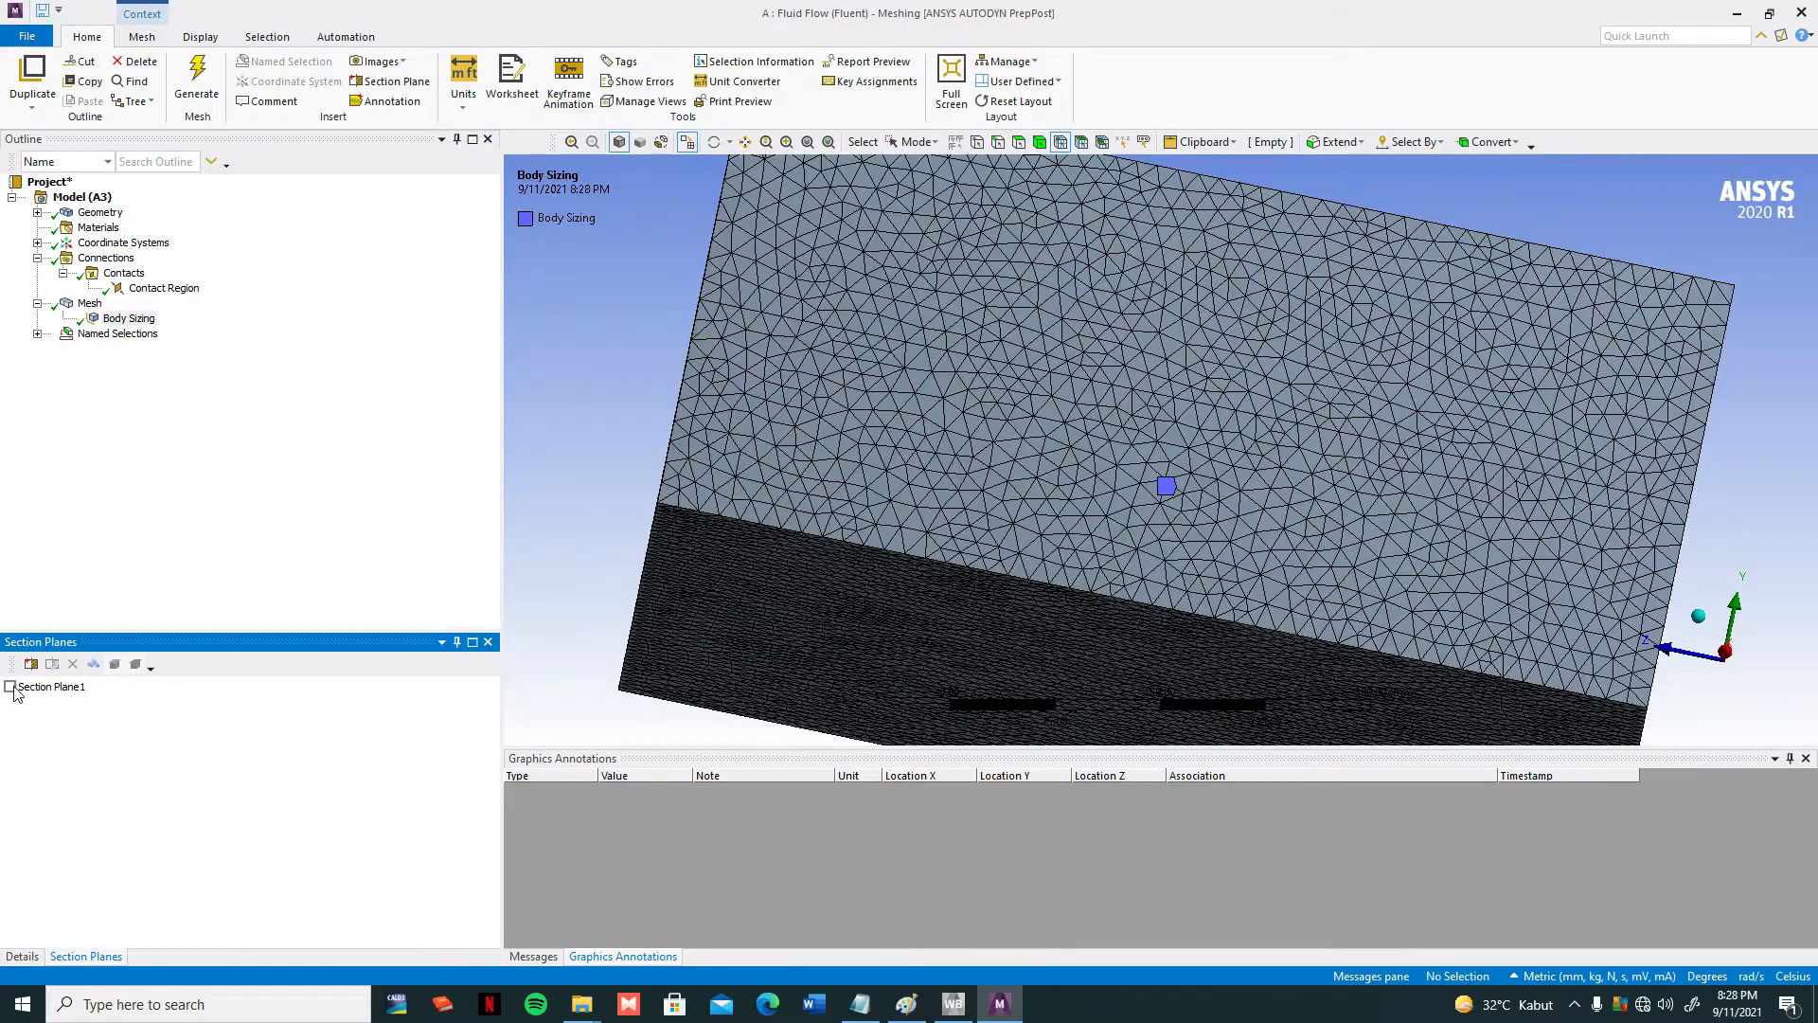
left_click(597, 416)
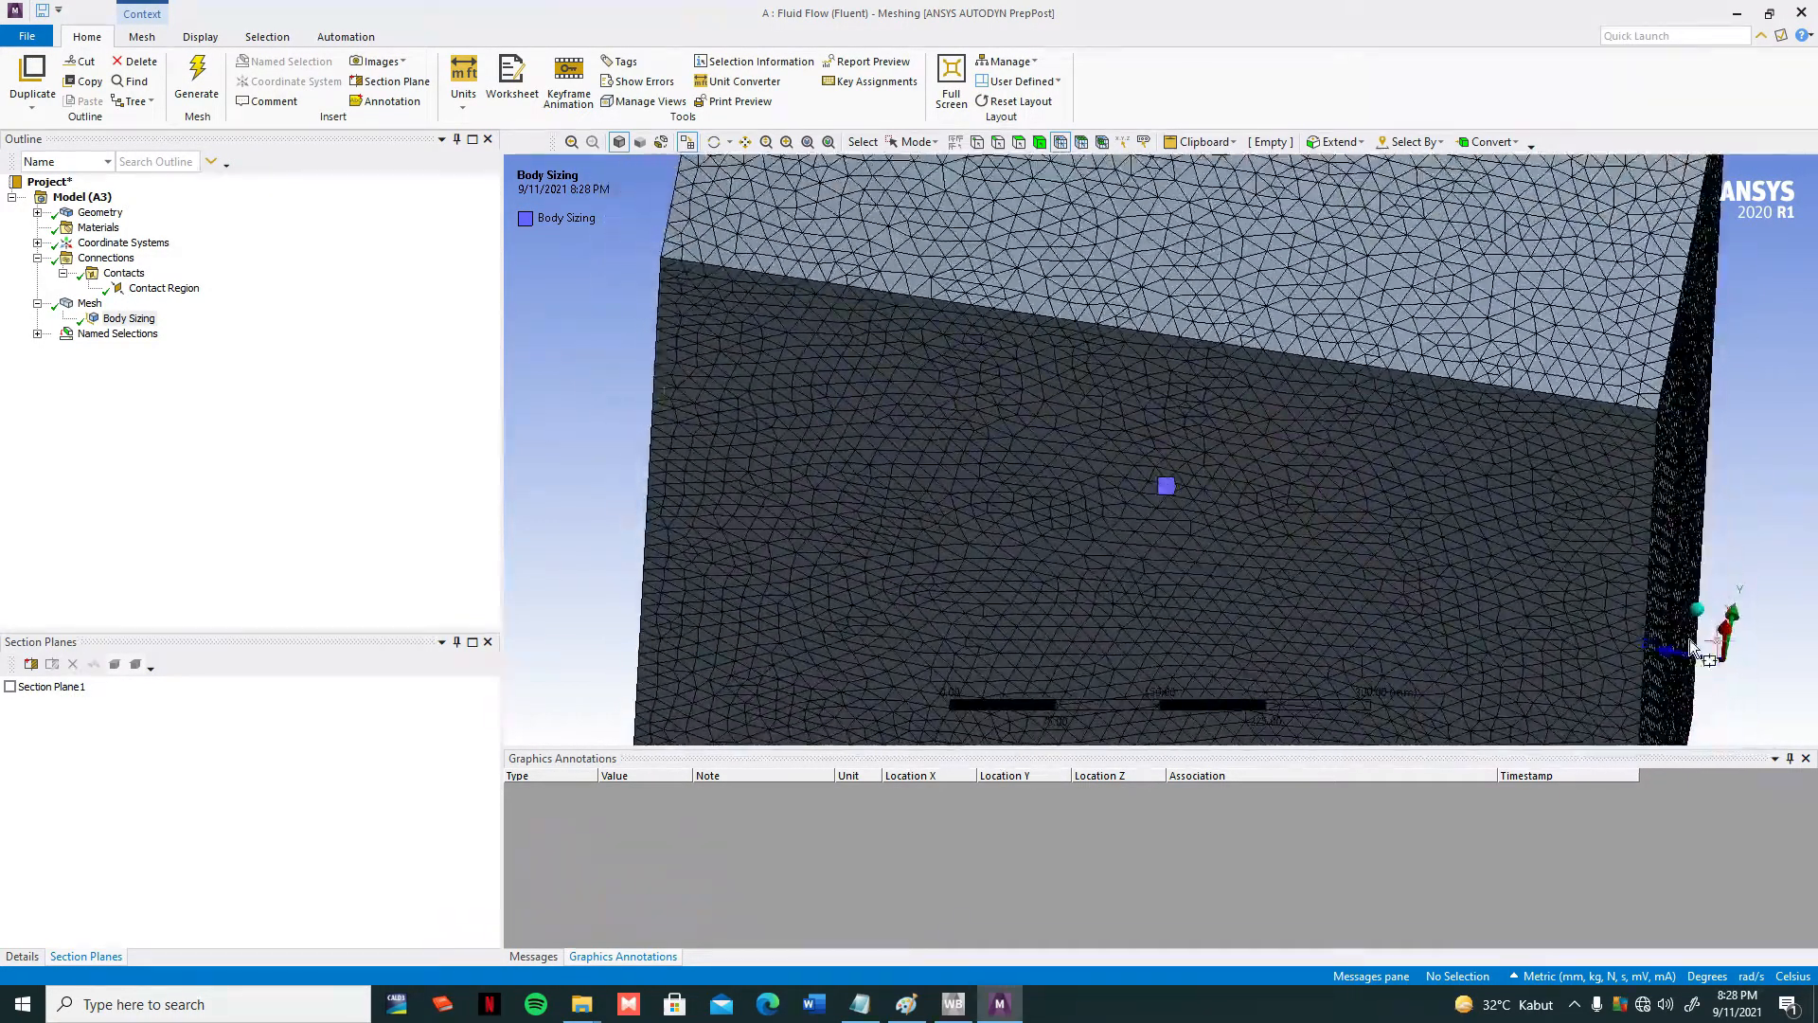
left_click(1698, 616)
scroll(1119, 462, "down", 10)
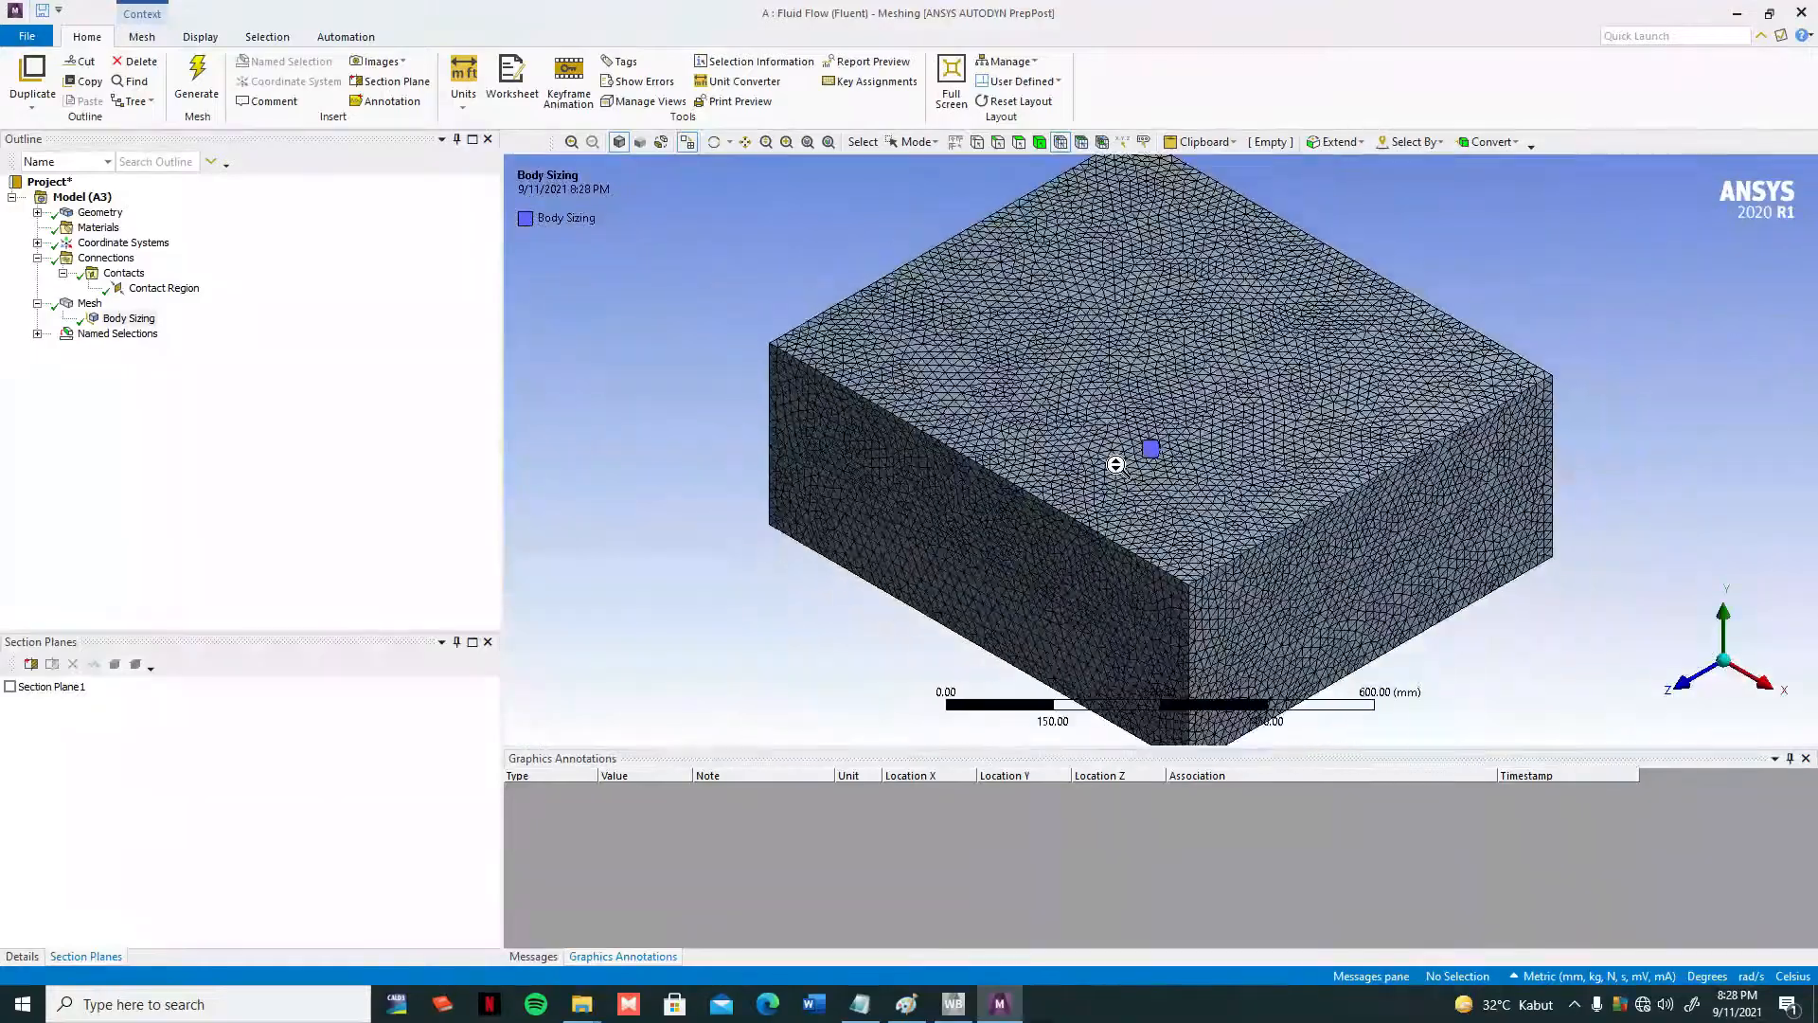
scroll(1119, 461, "up", 4)
scroll(1127, 471, "up", 3)
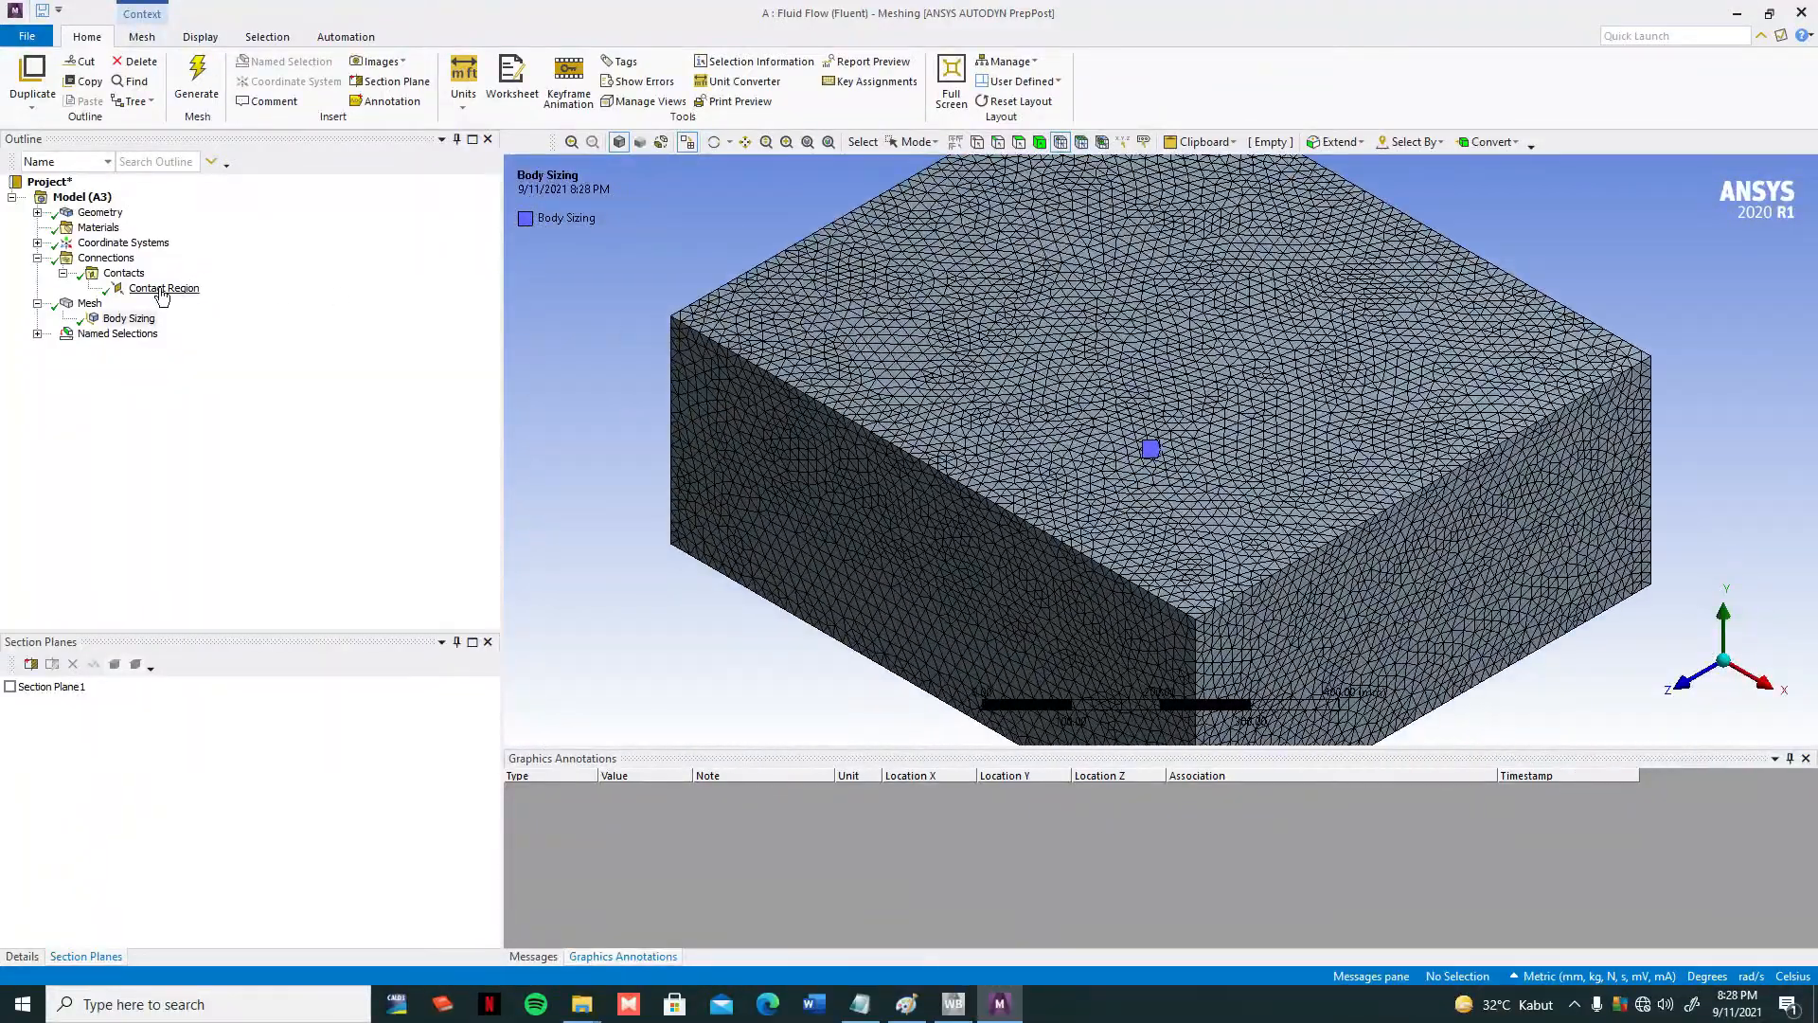
Review the global Mesh settings, including the default element size, against the complete meshed block
left_click(90, 303)
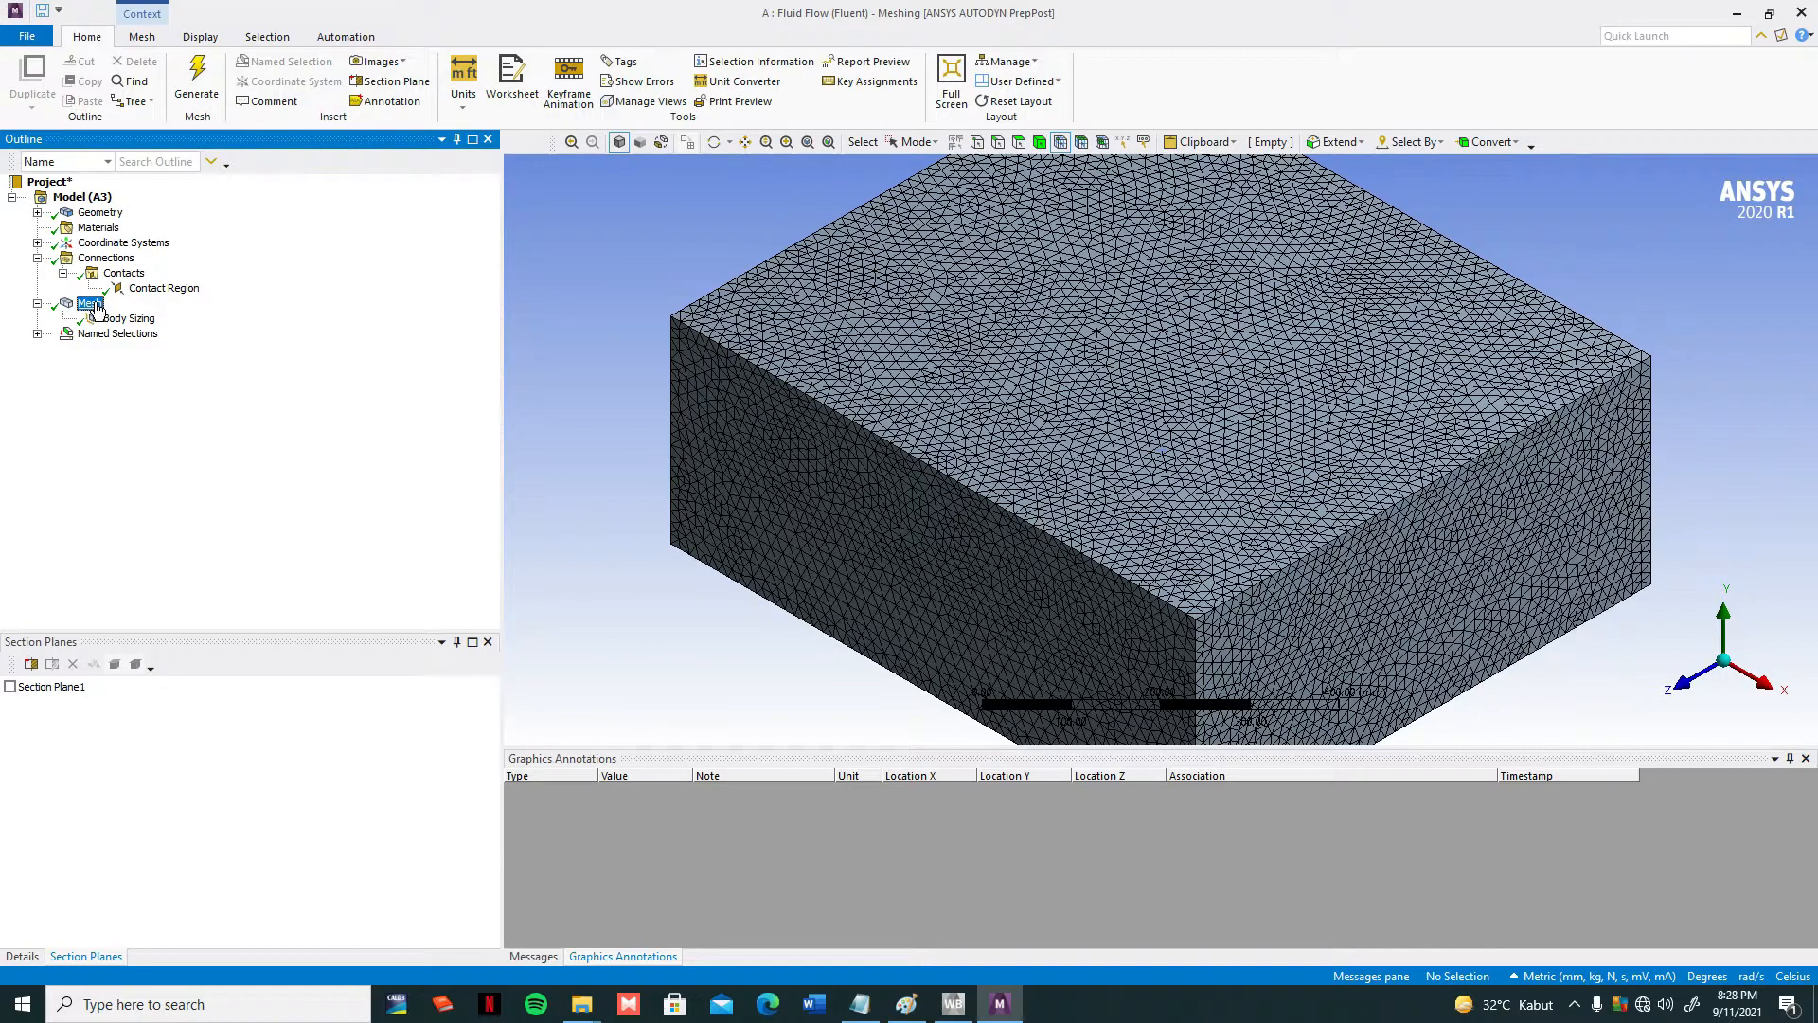
left_click(34, 955)
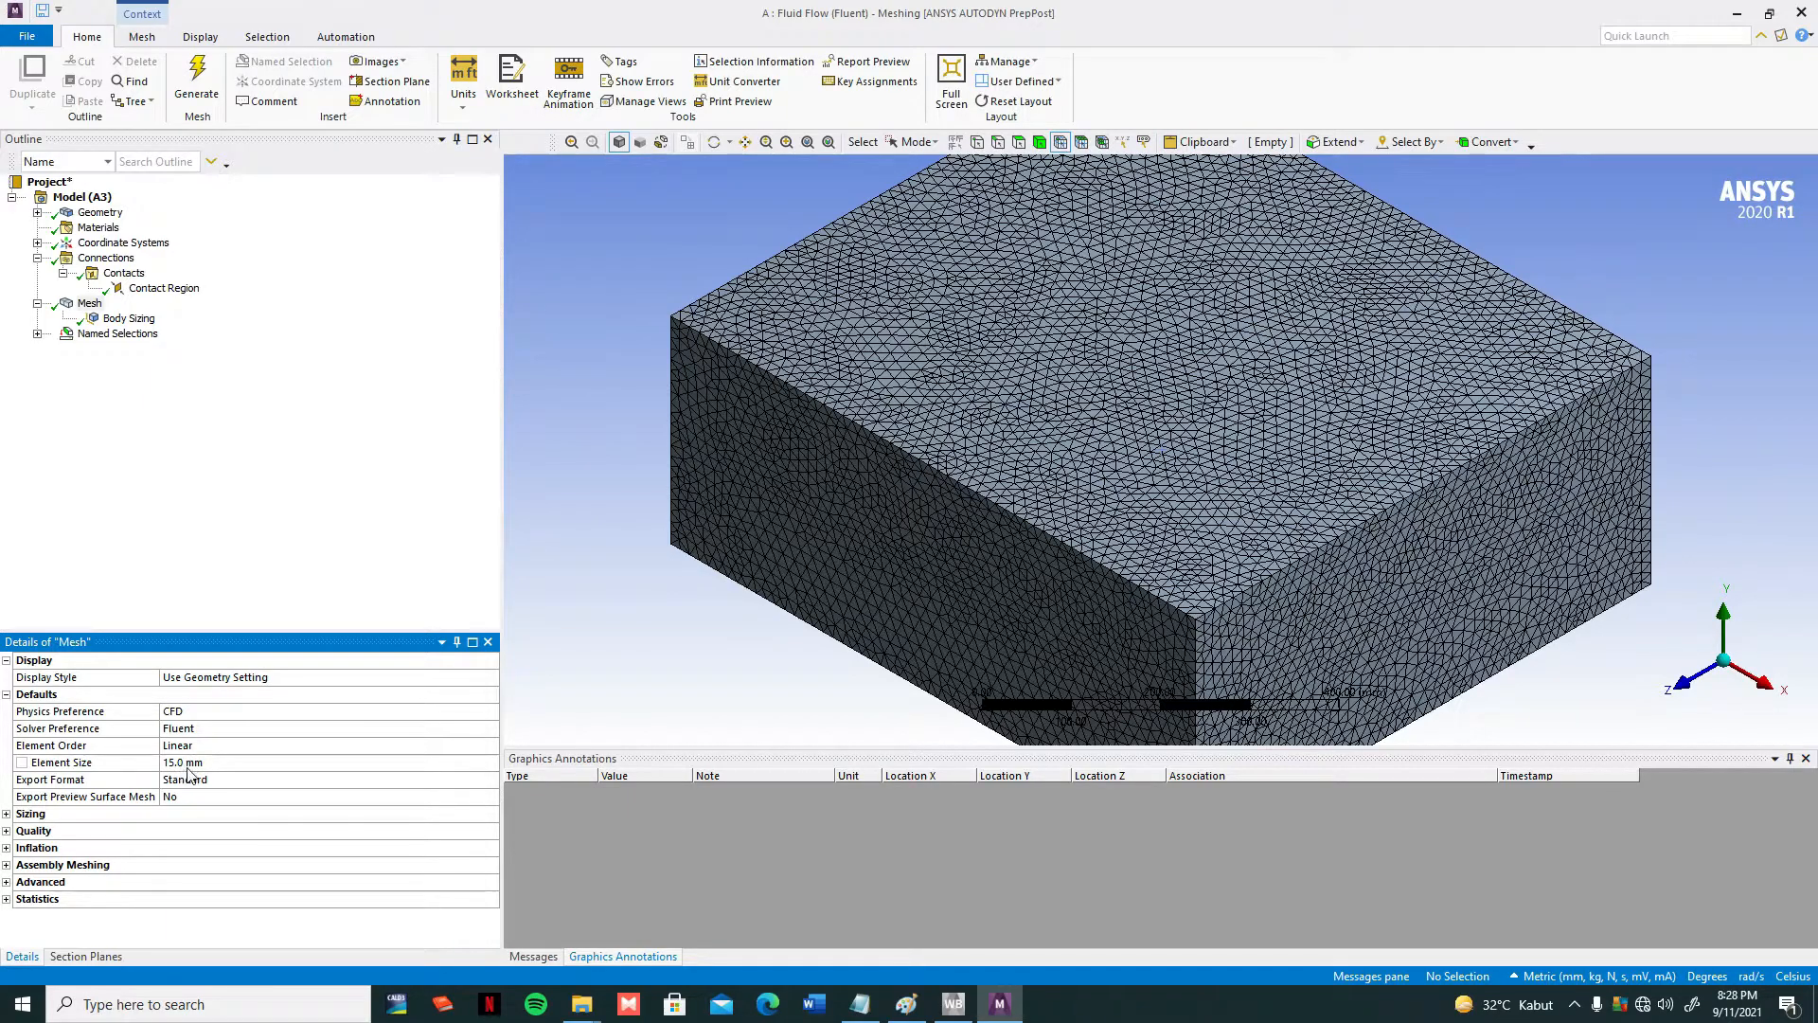
scroll(664, 583, "down", 3)
scroll(729, 584, "down", 2)
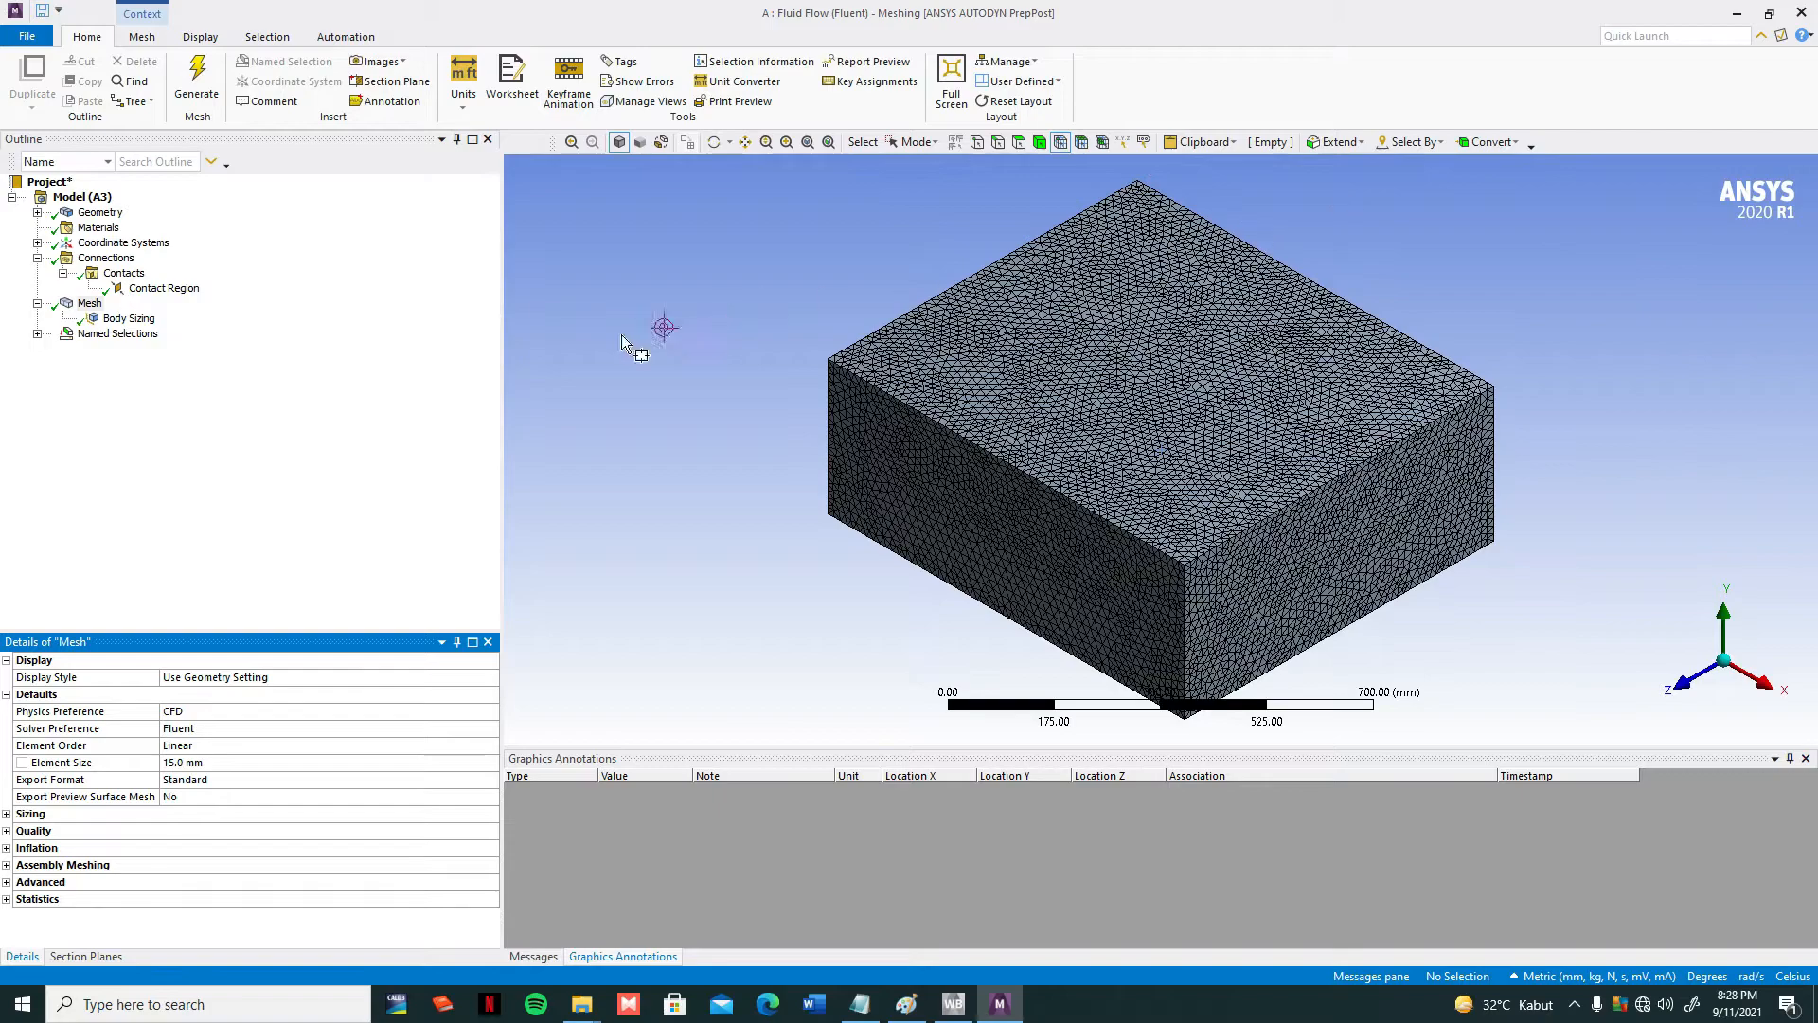
Close the Meshing window and save the Tutorial Simulasi project in Workbench
left_click(1805, 13)
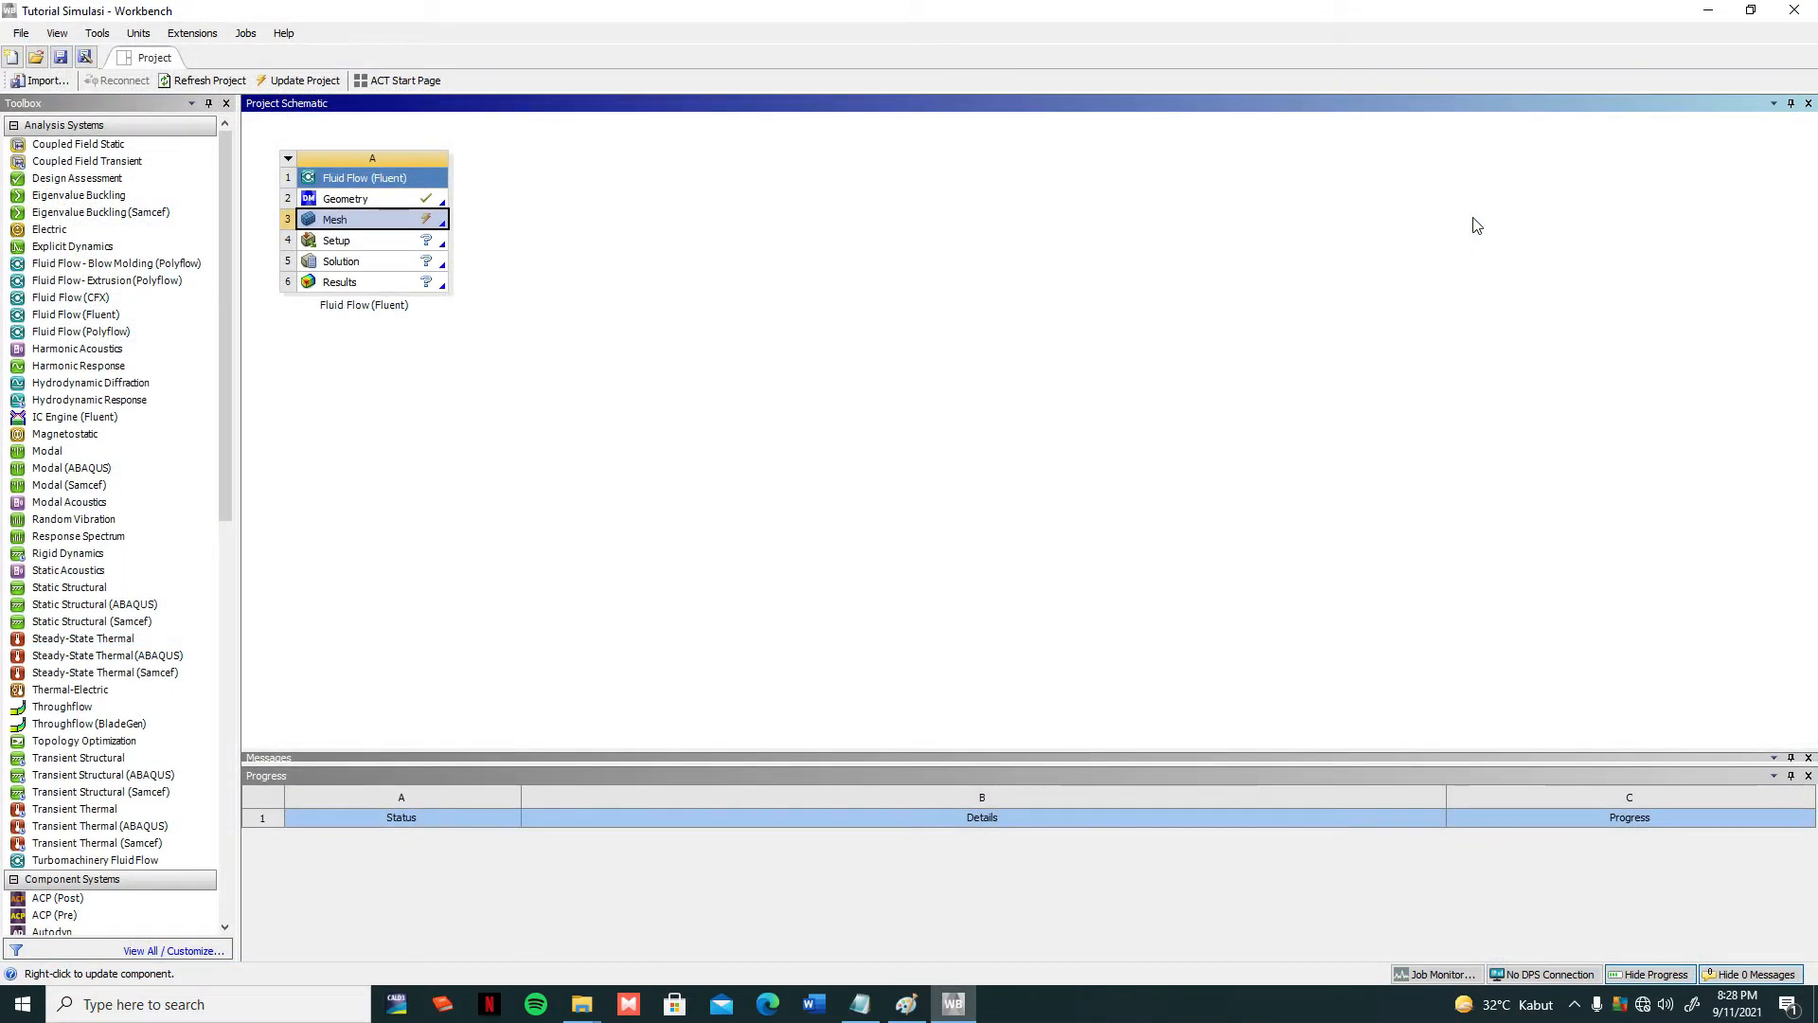
left_click(61, 58)
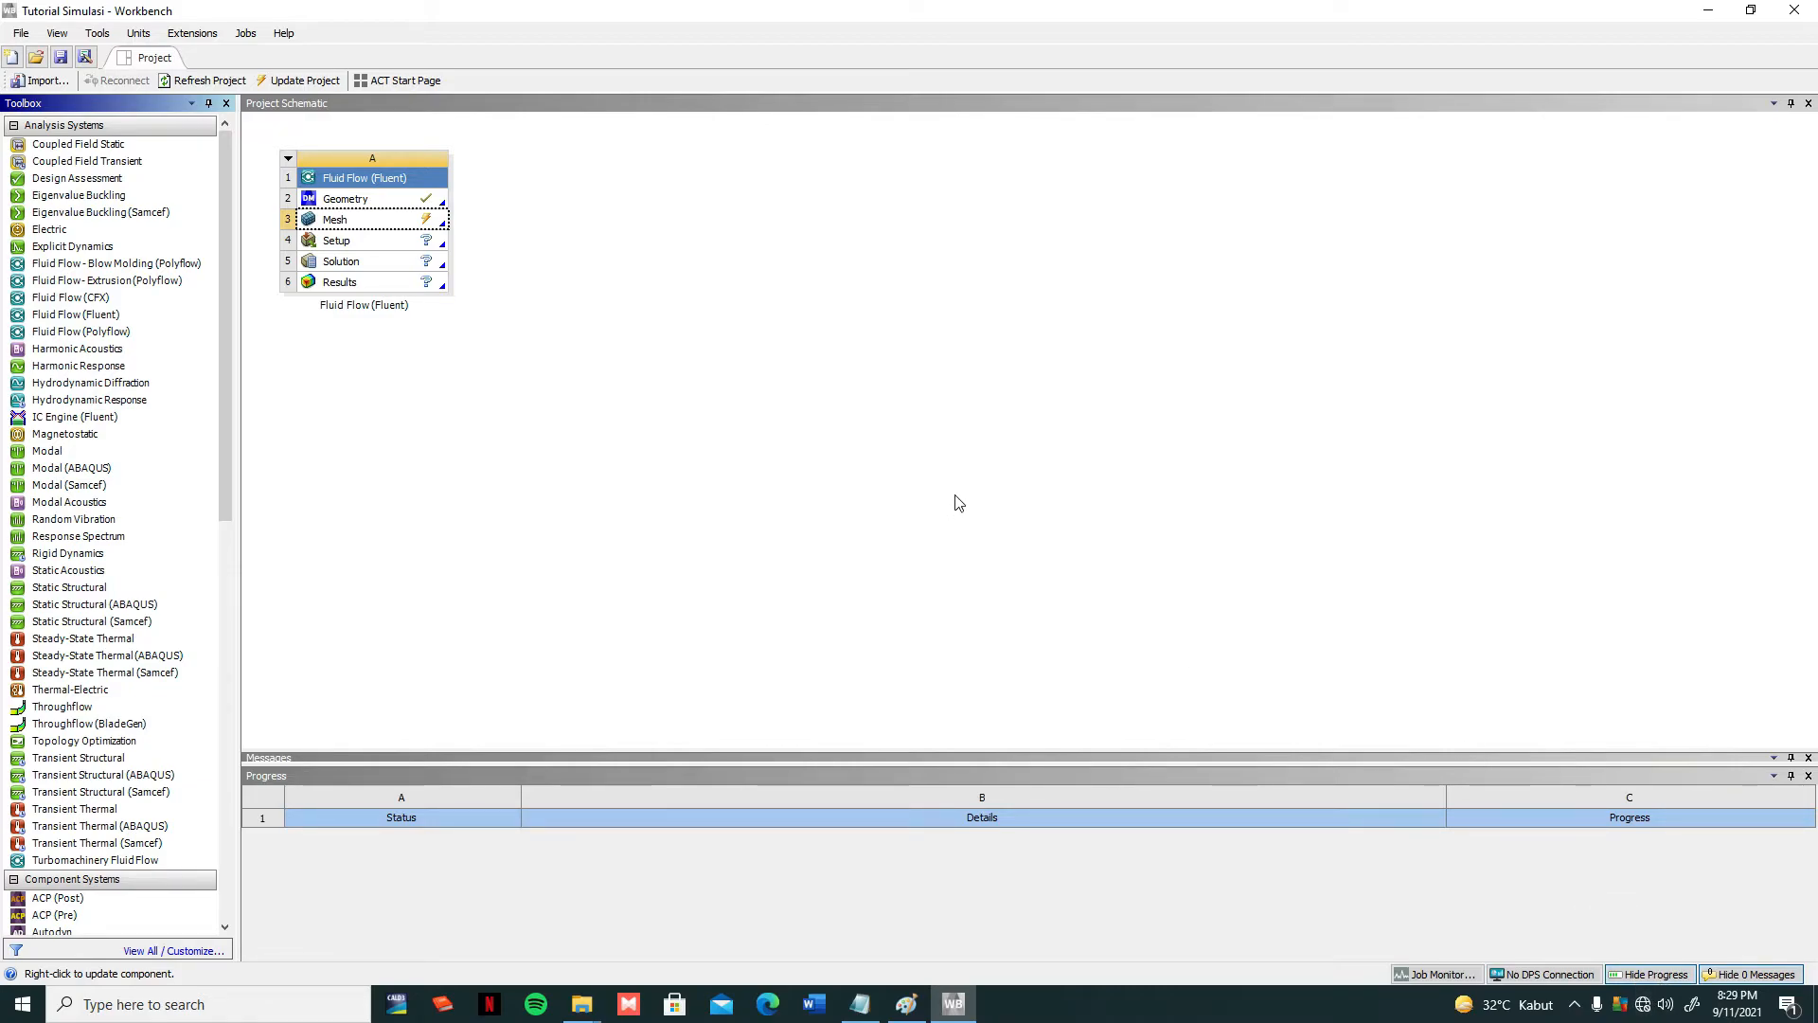
Disconnect the computer from the internet by enabling airplane mode in Windows
left_click(1641, 1010)
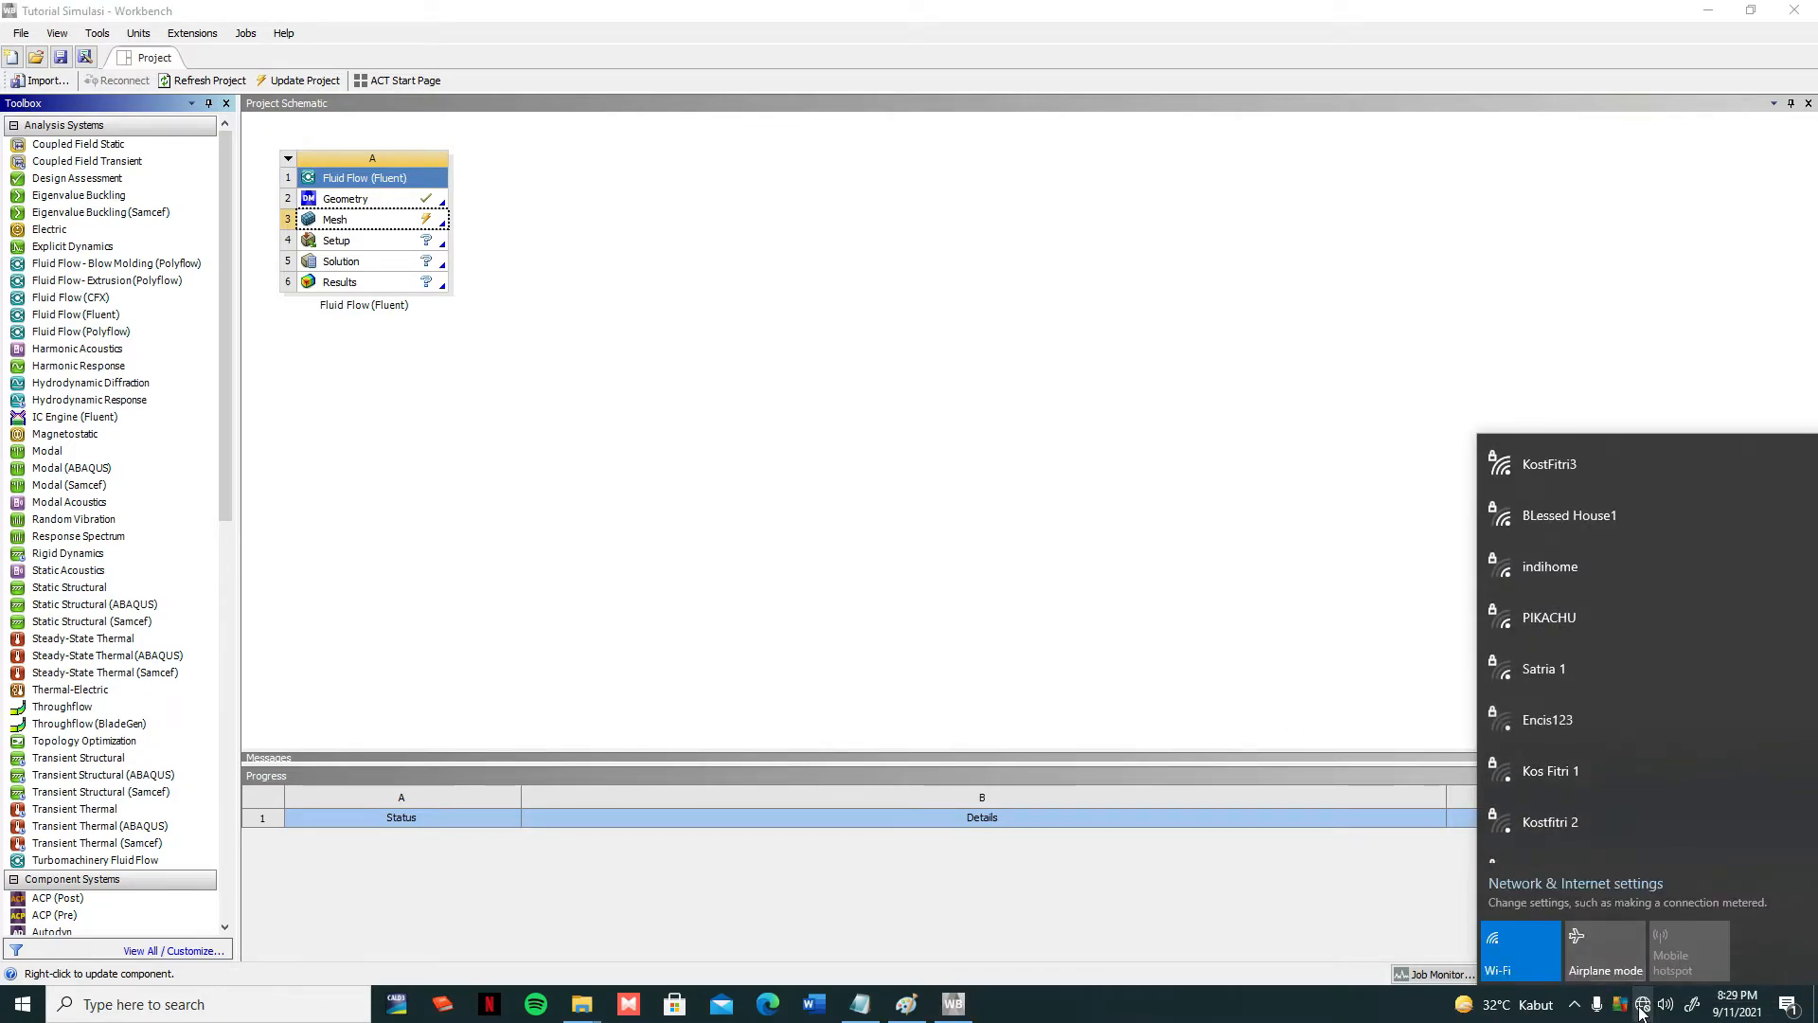
left_click(1596, 970)
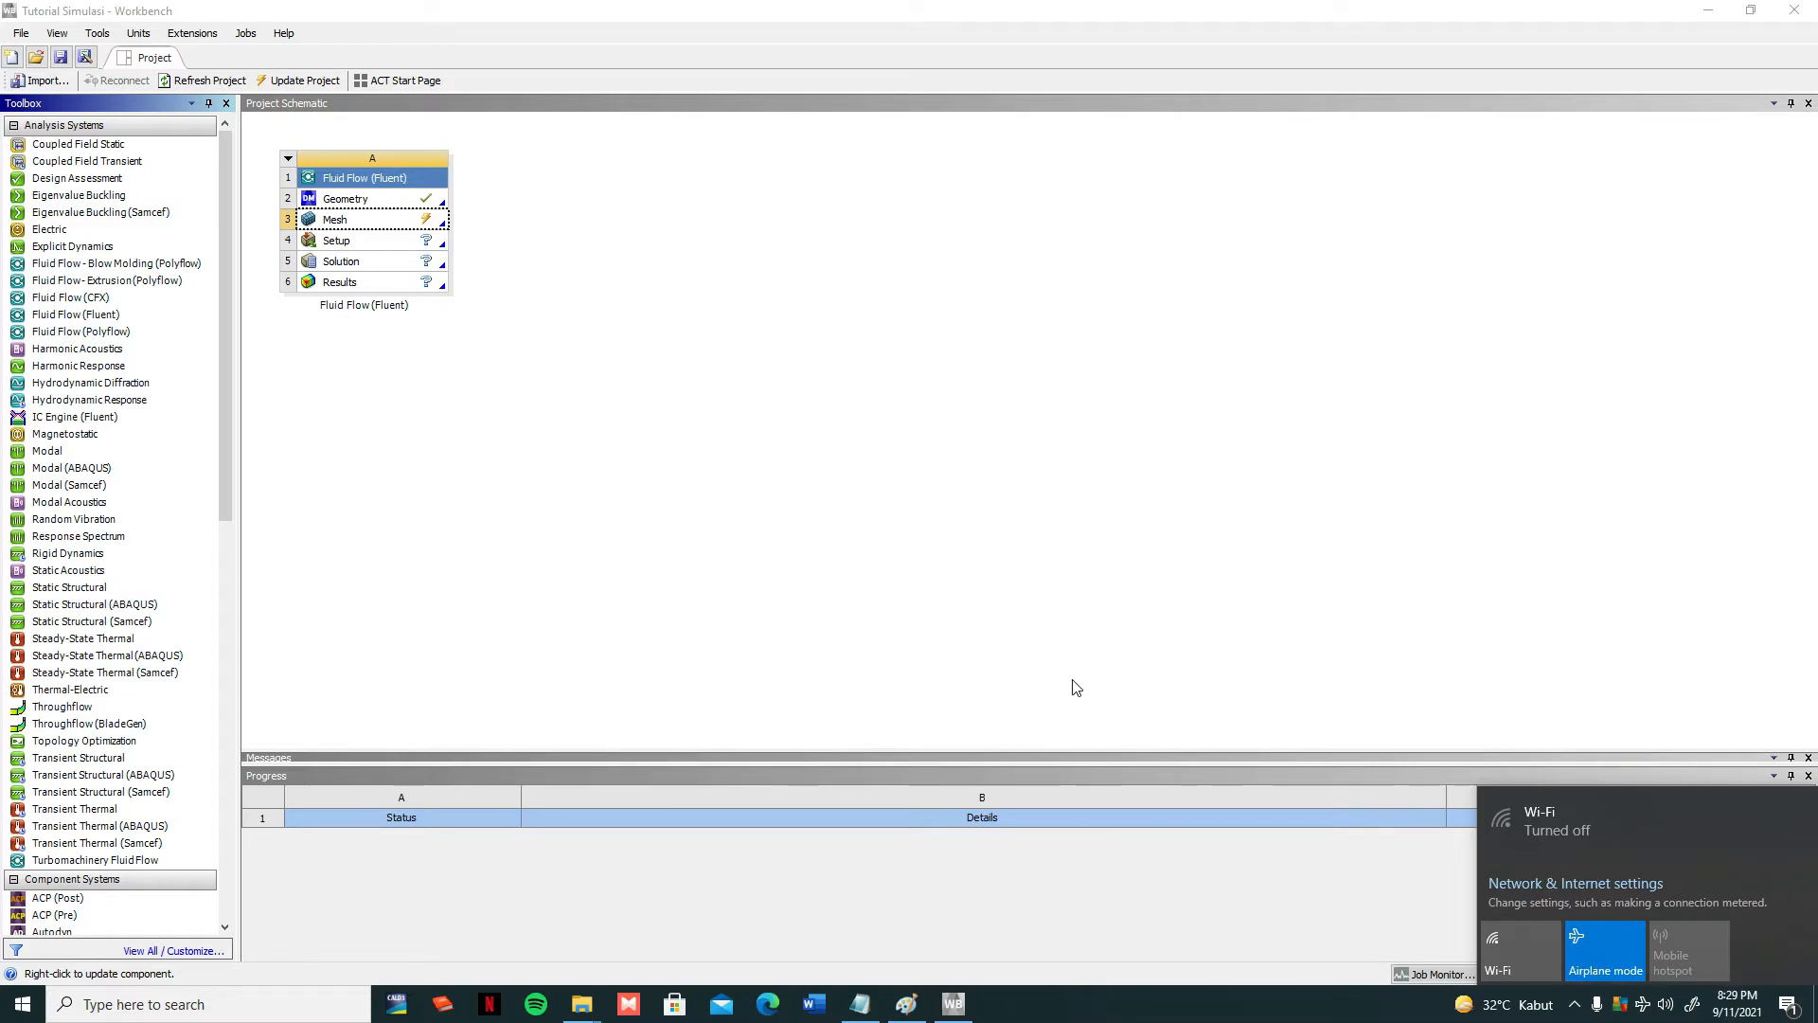
left_click(1644, 1008)
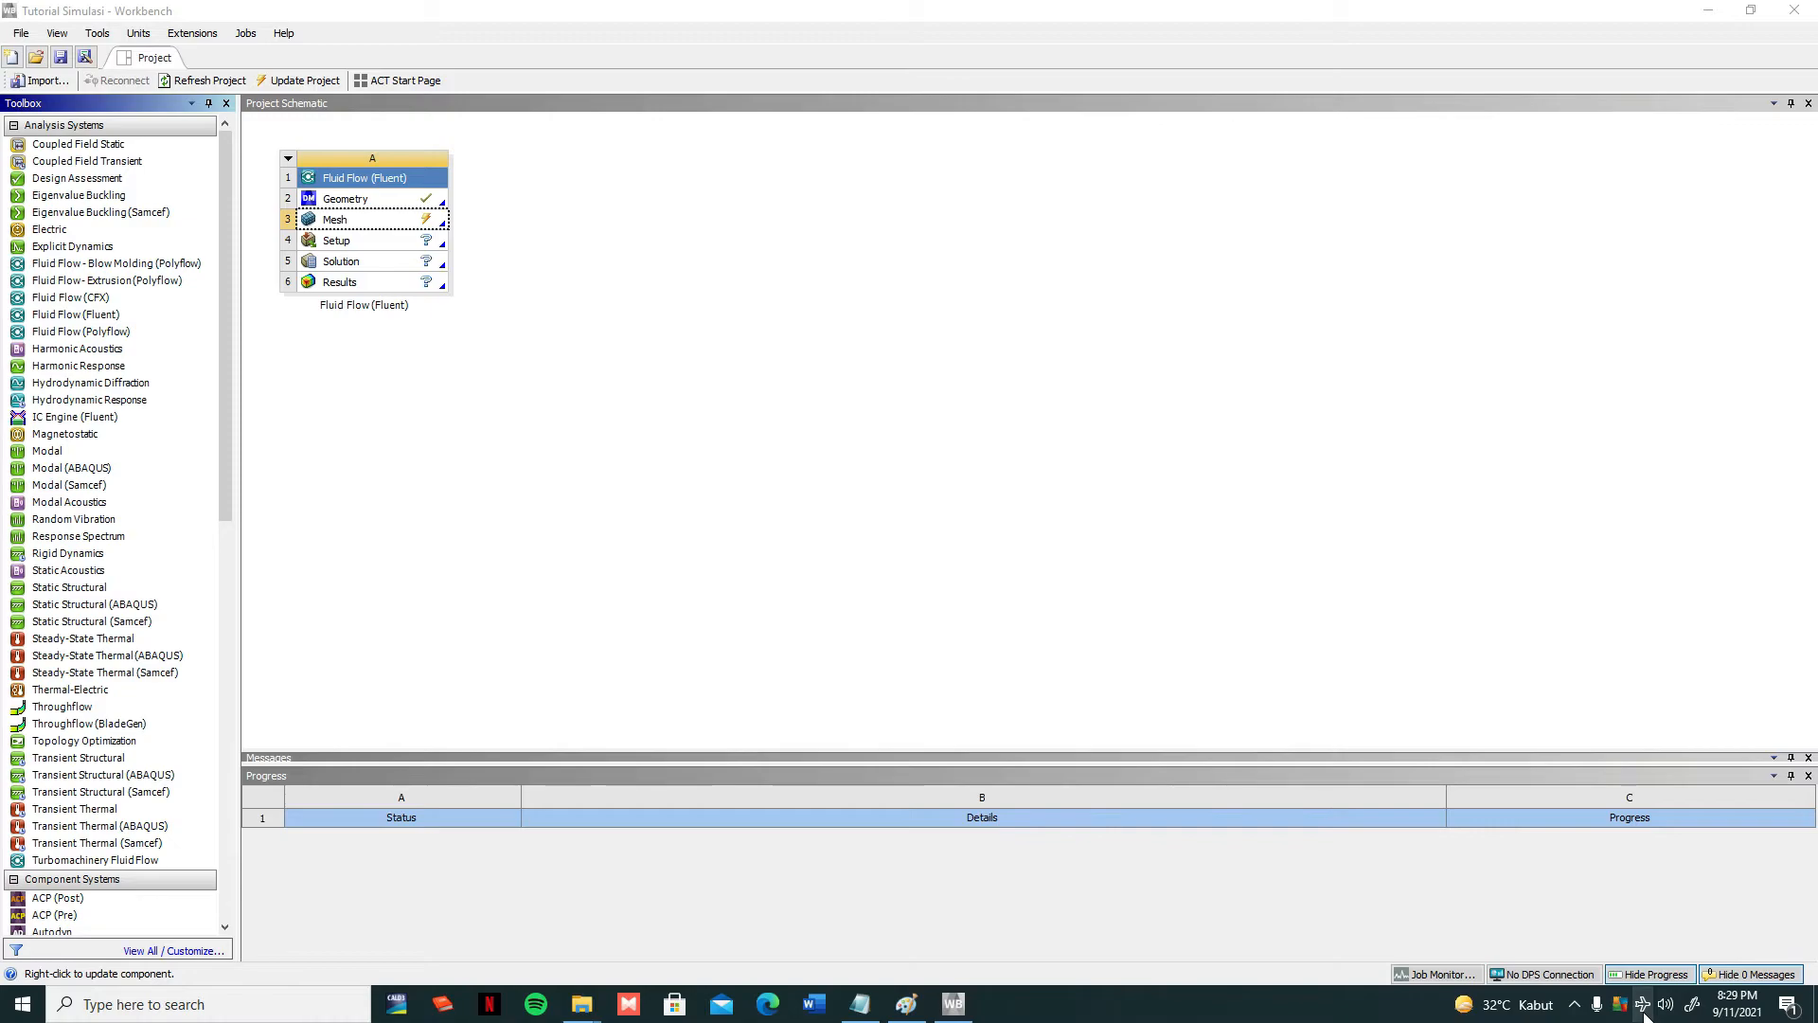
left_click(1644, 1007)
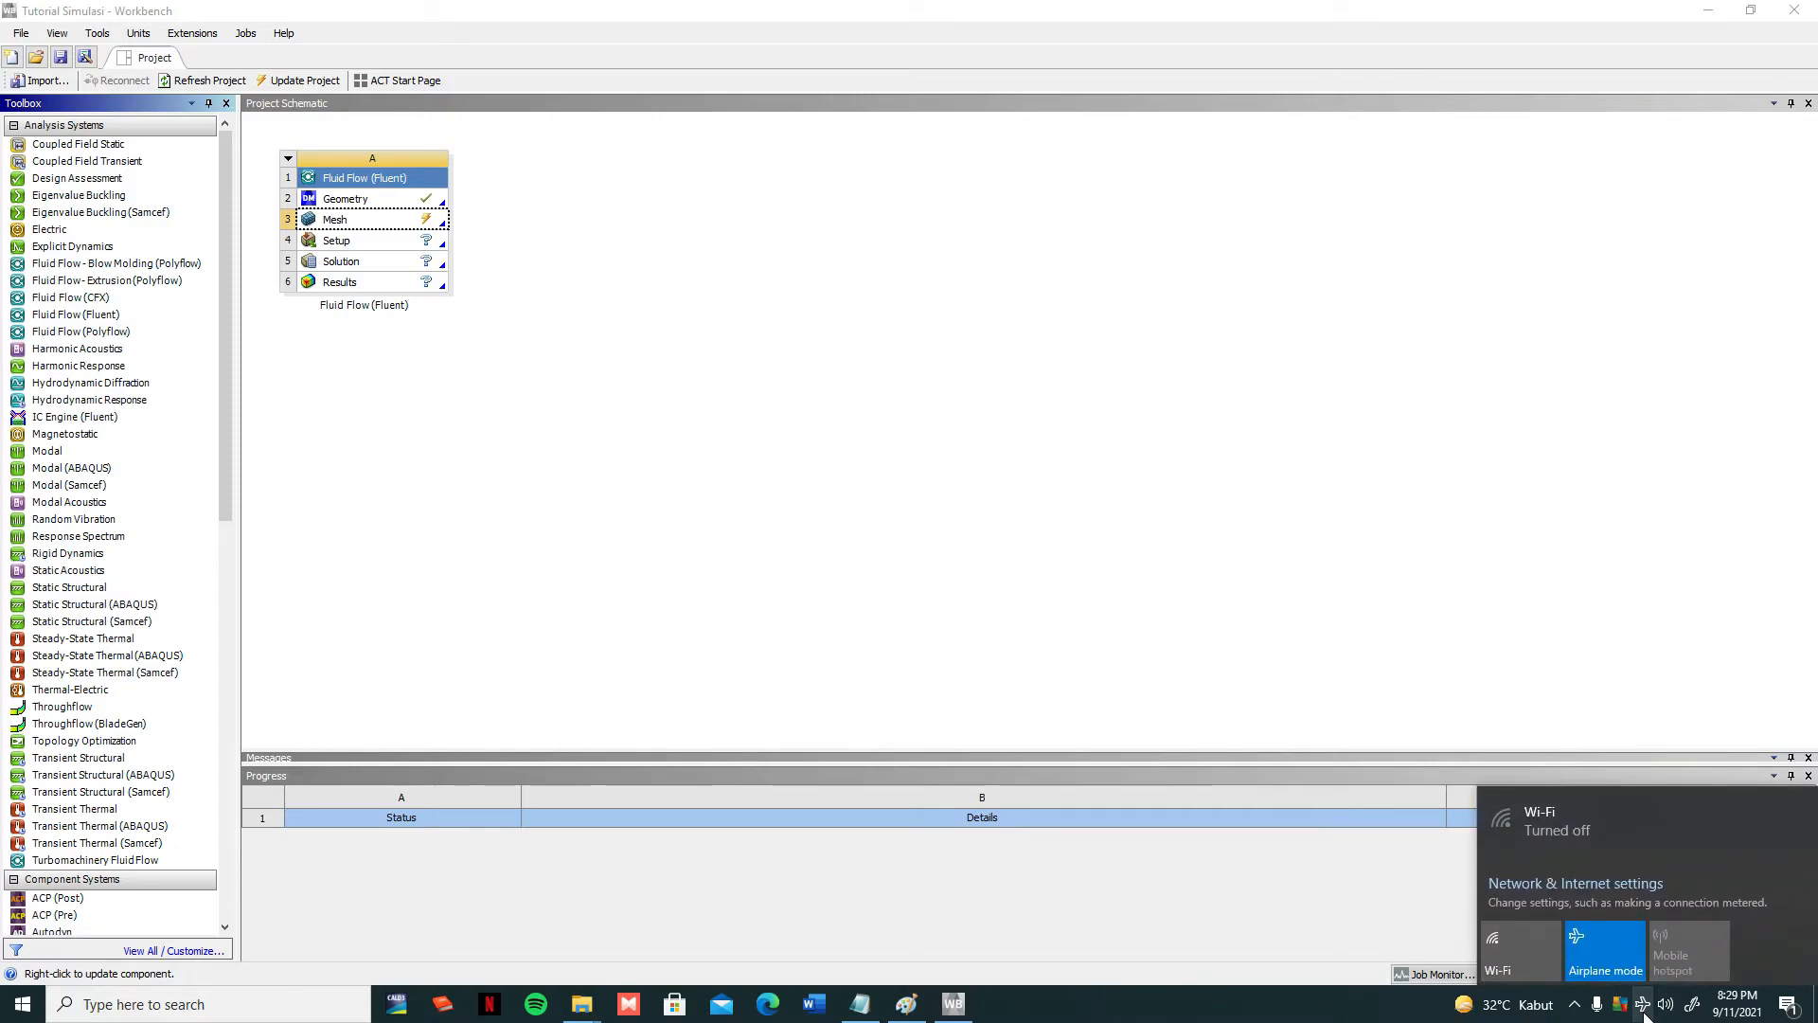
left_click(1070, 636)
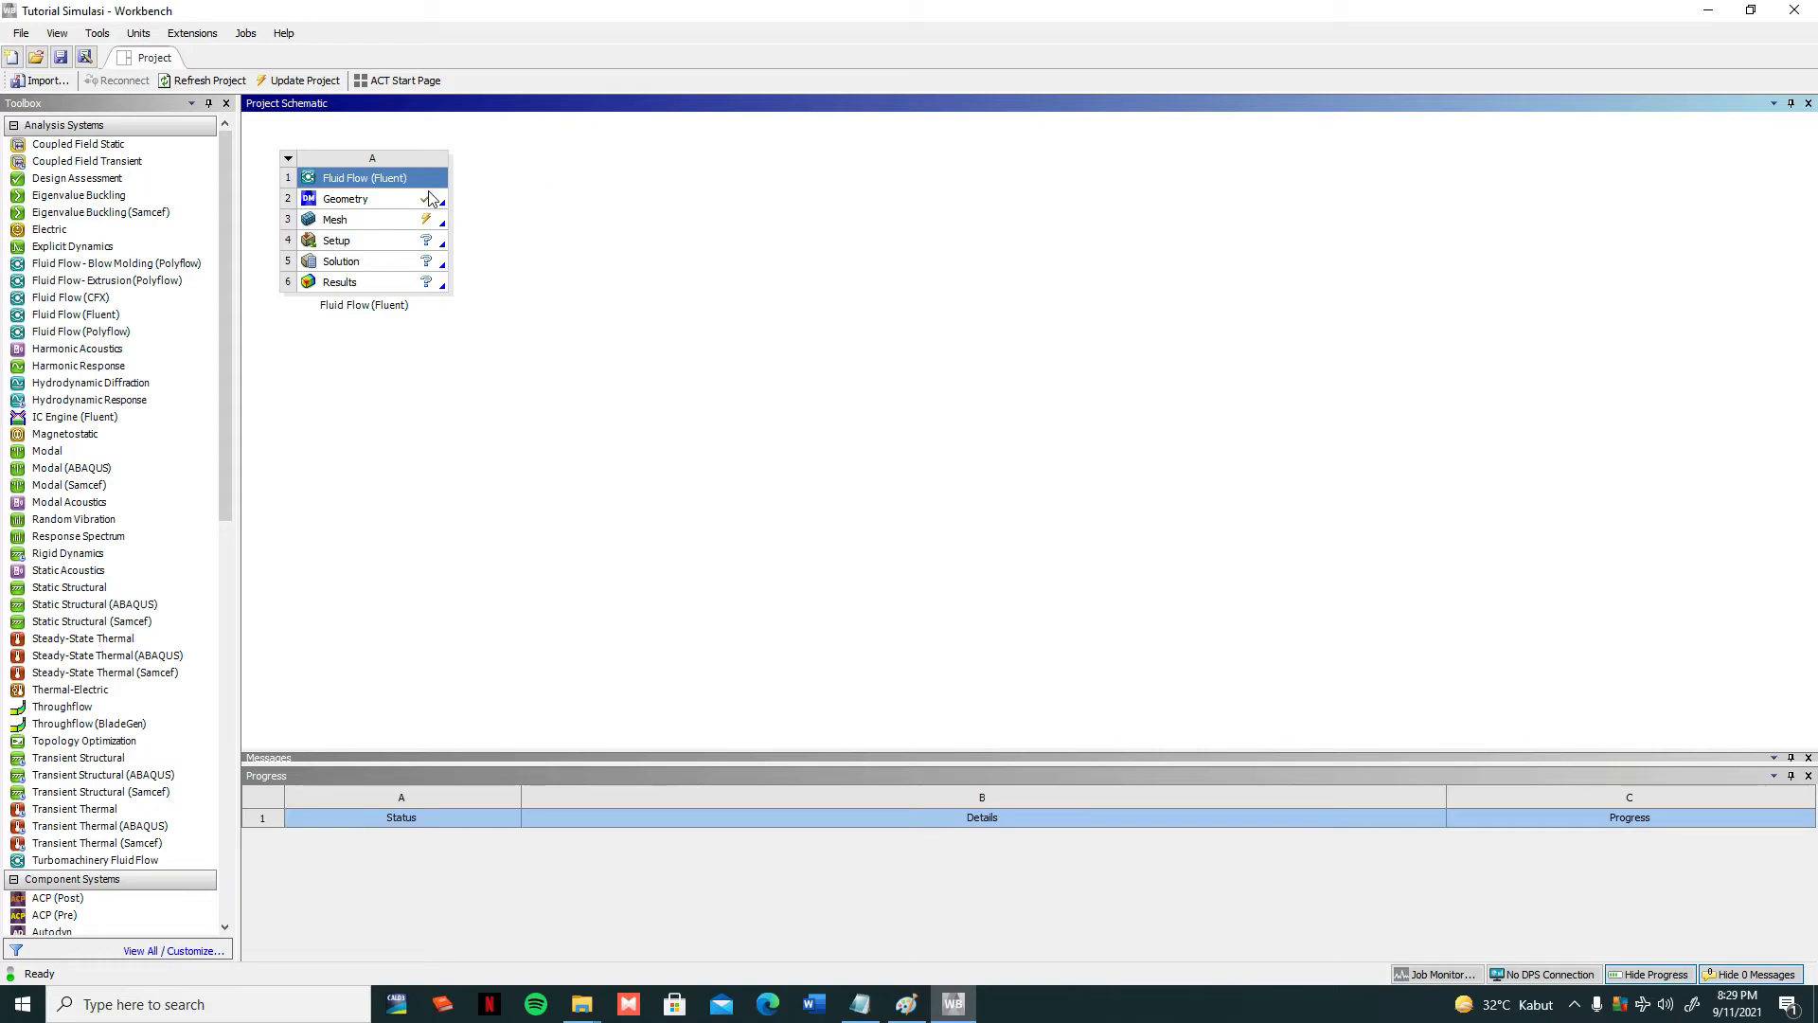
Update the Mesh component of the Fluid Flow (Fluent) system in the project schematic
left_click(432, 222)
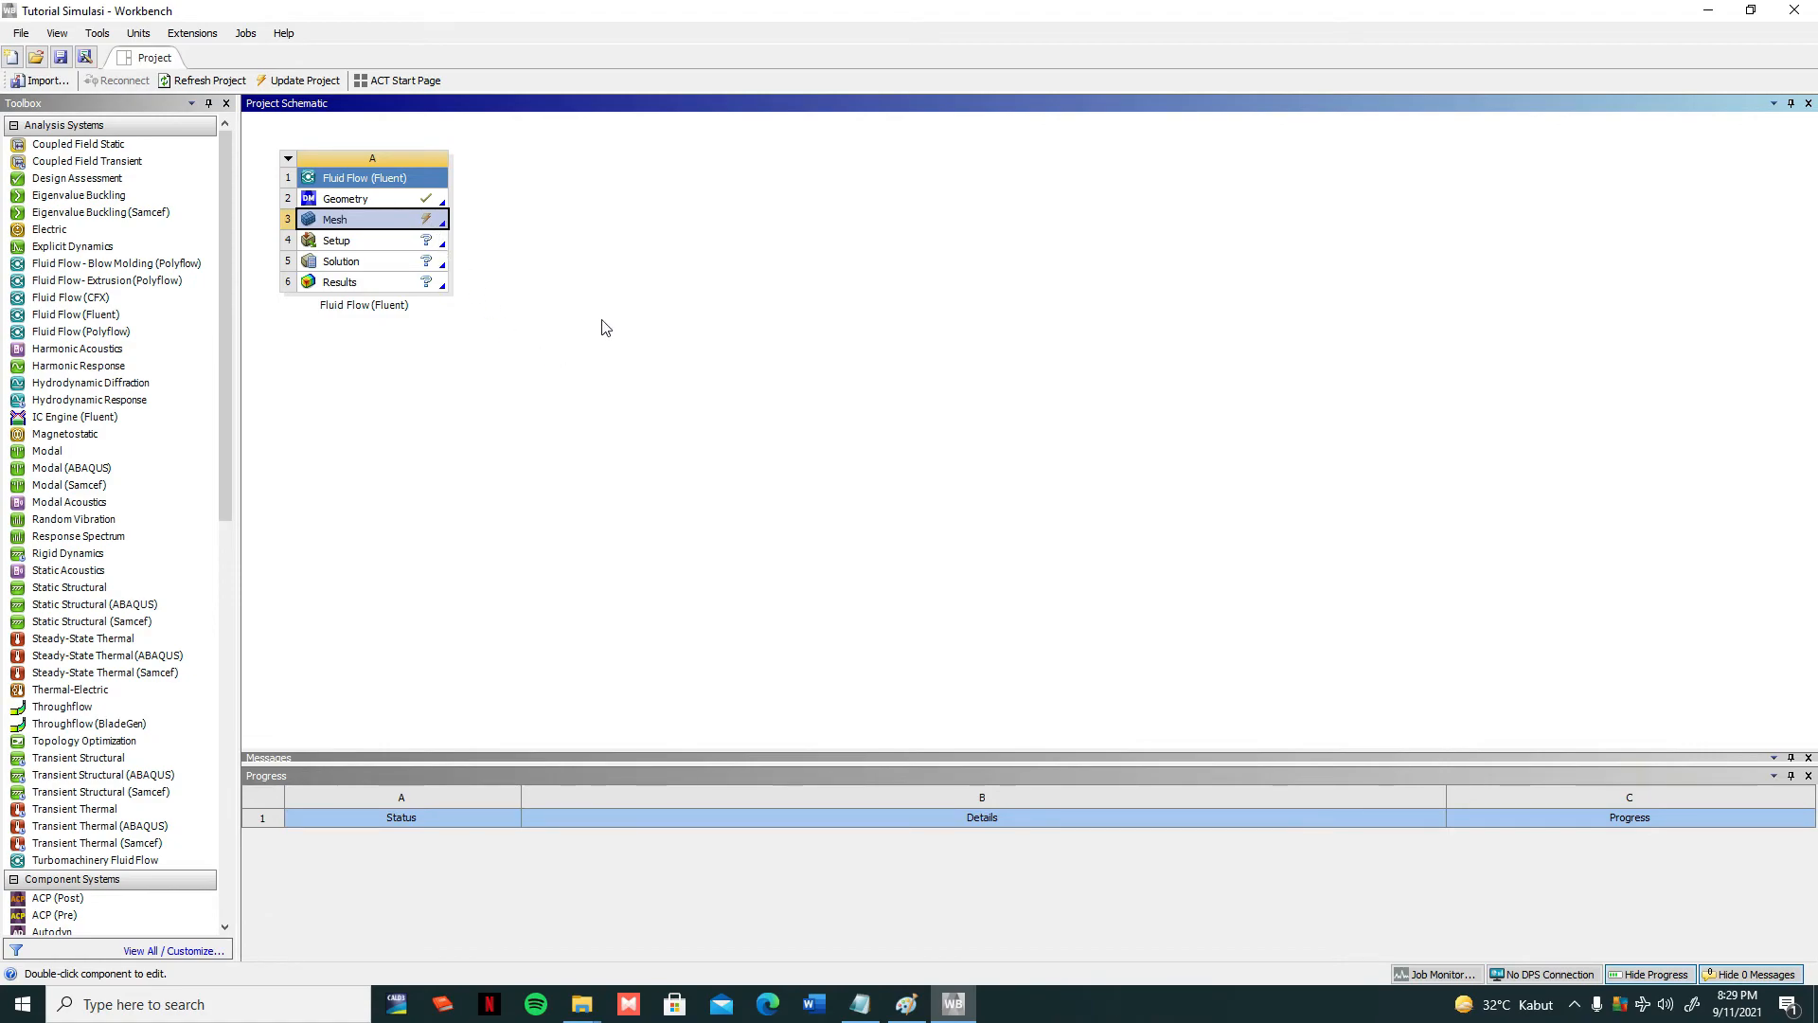
right_click(424, 228)
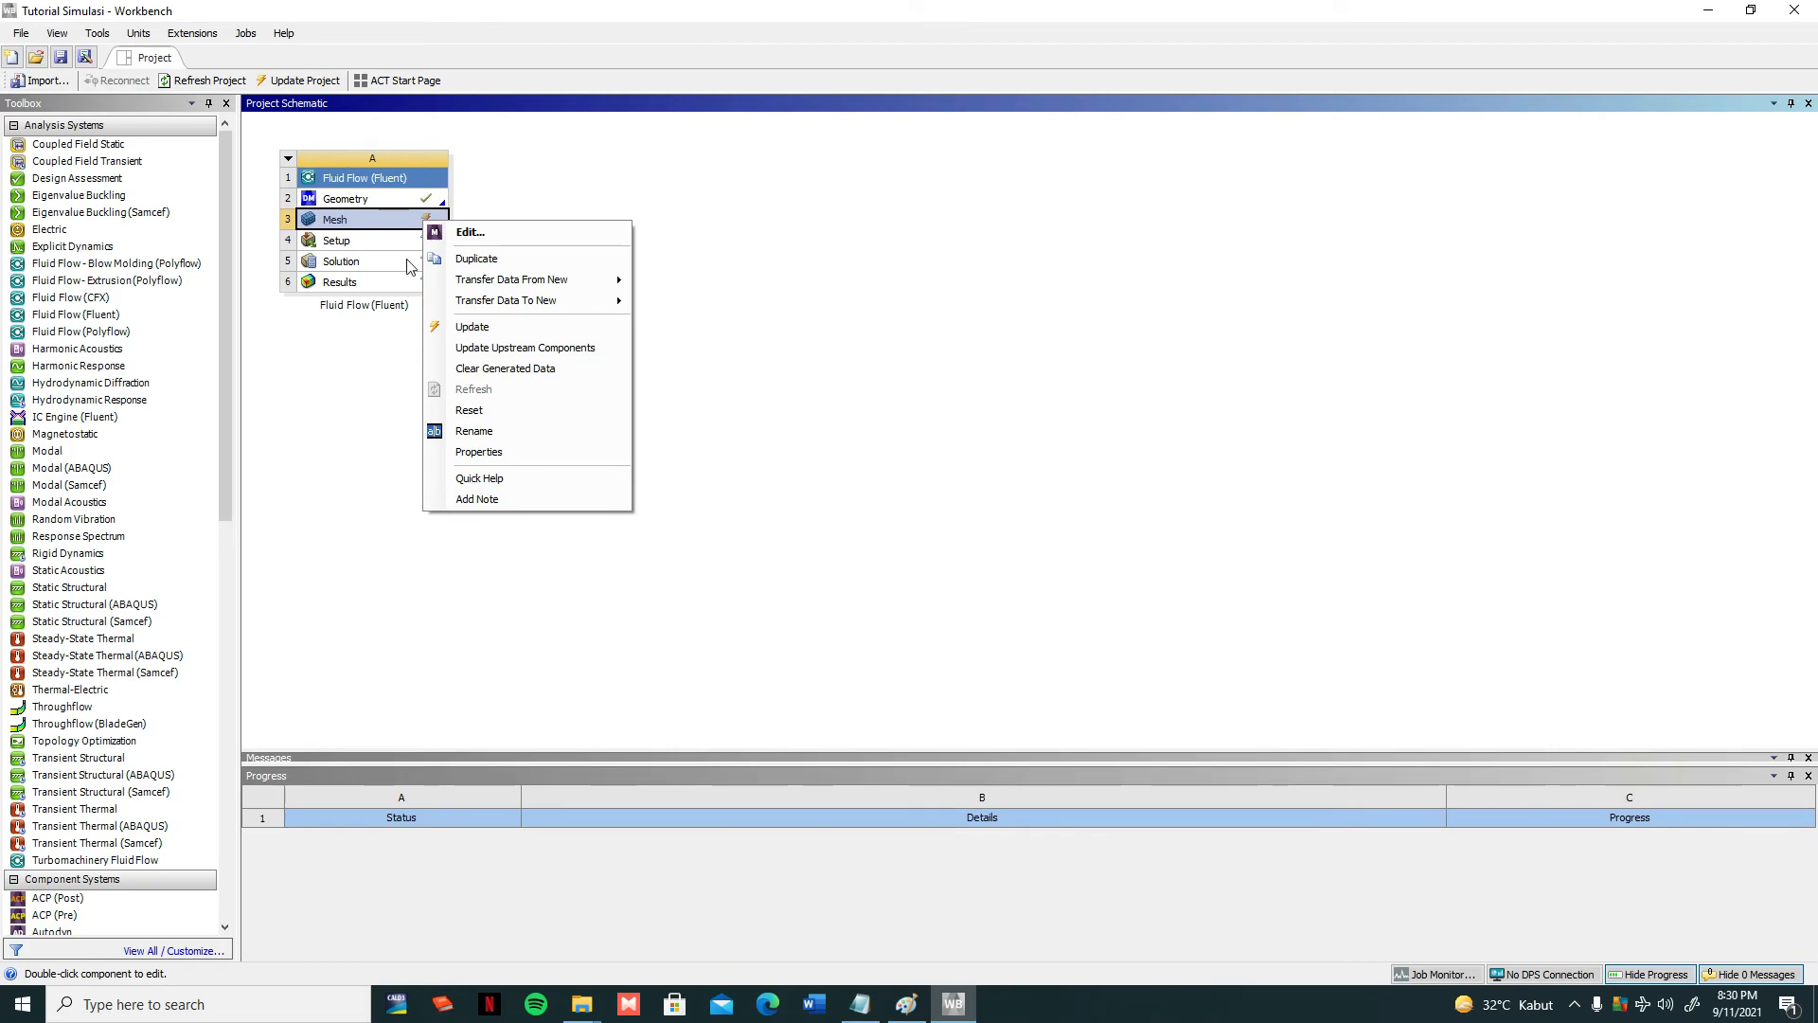
right_click(384, 221)
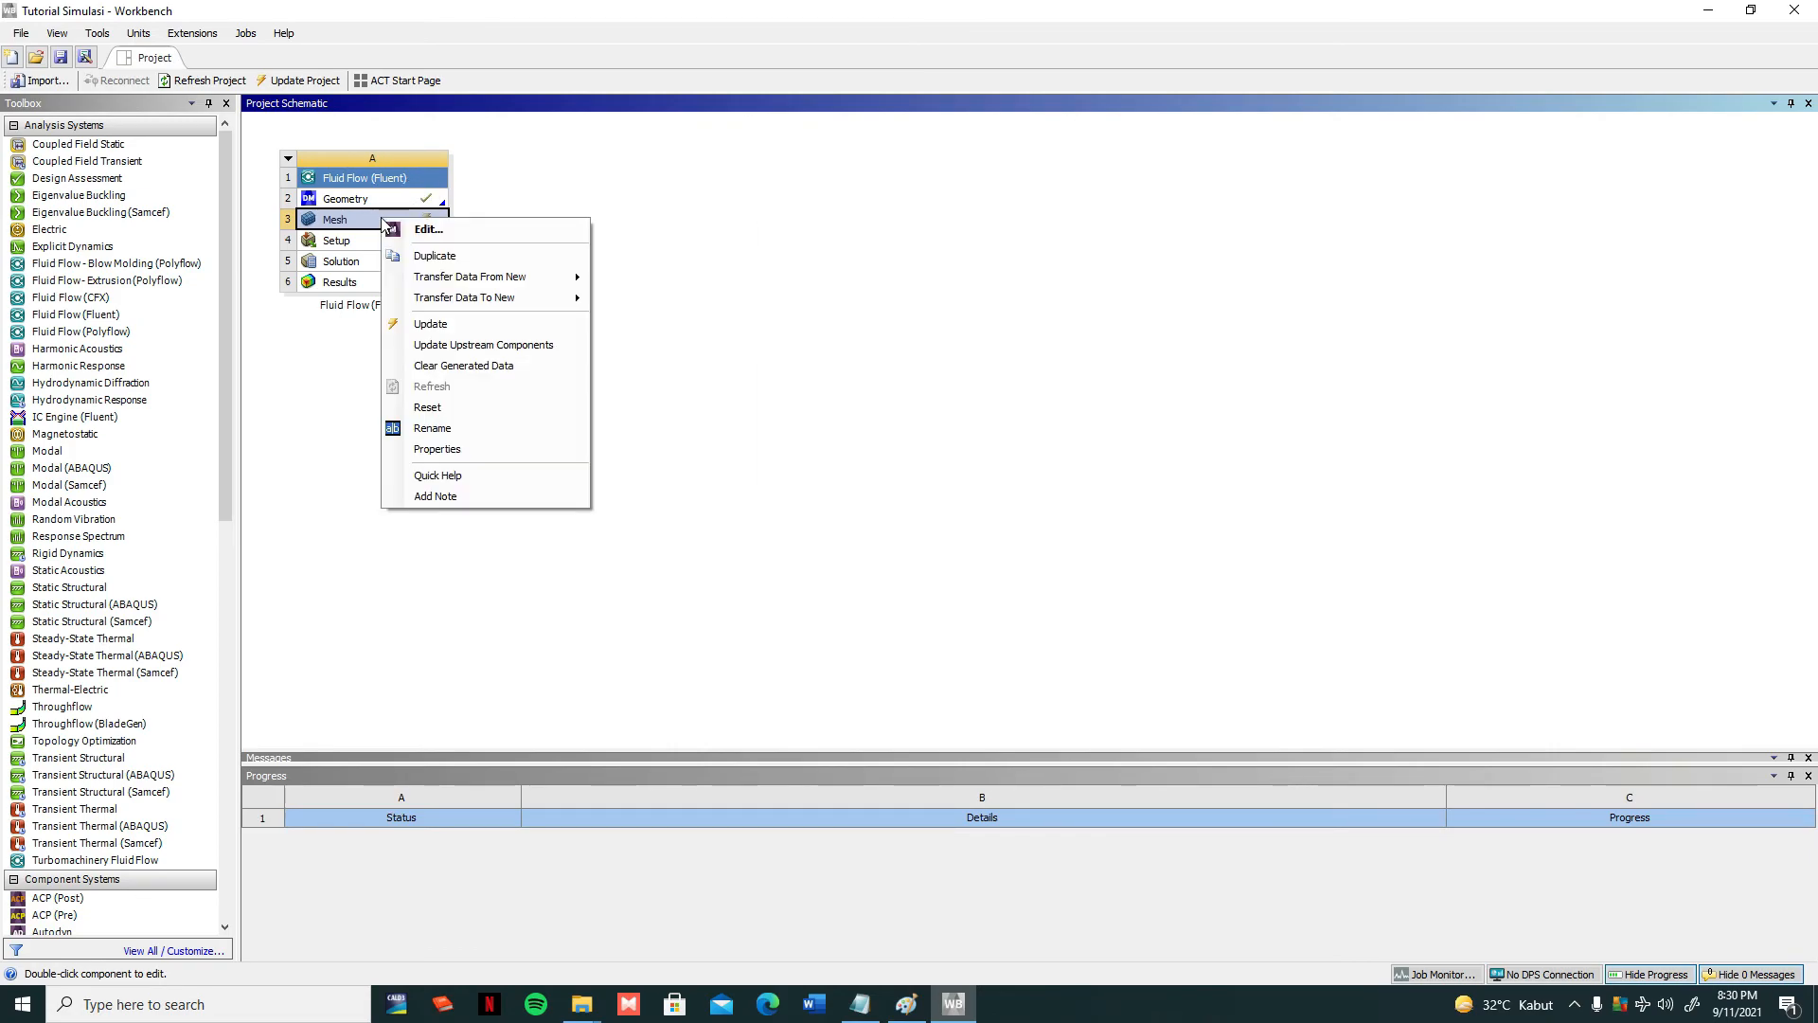
left_click(420, 325)
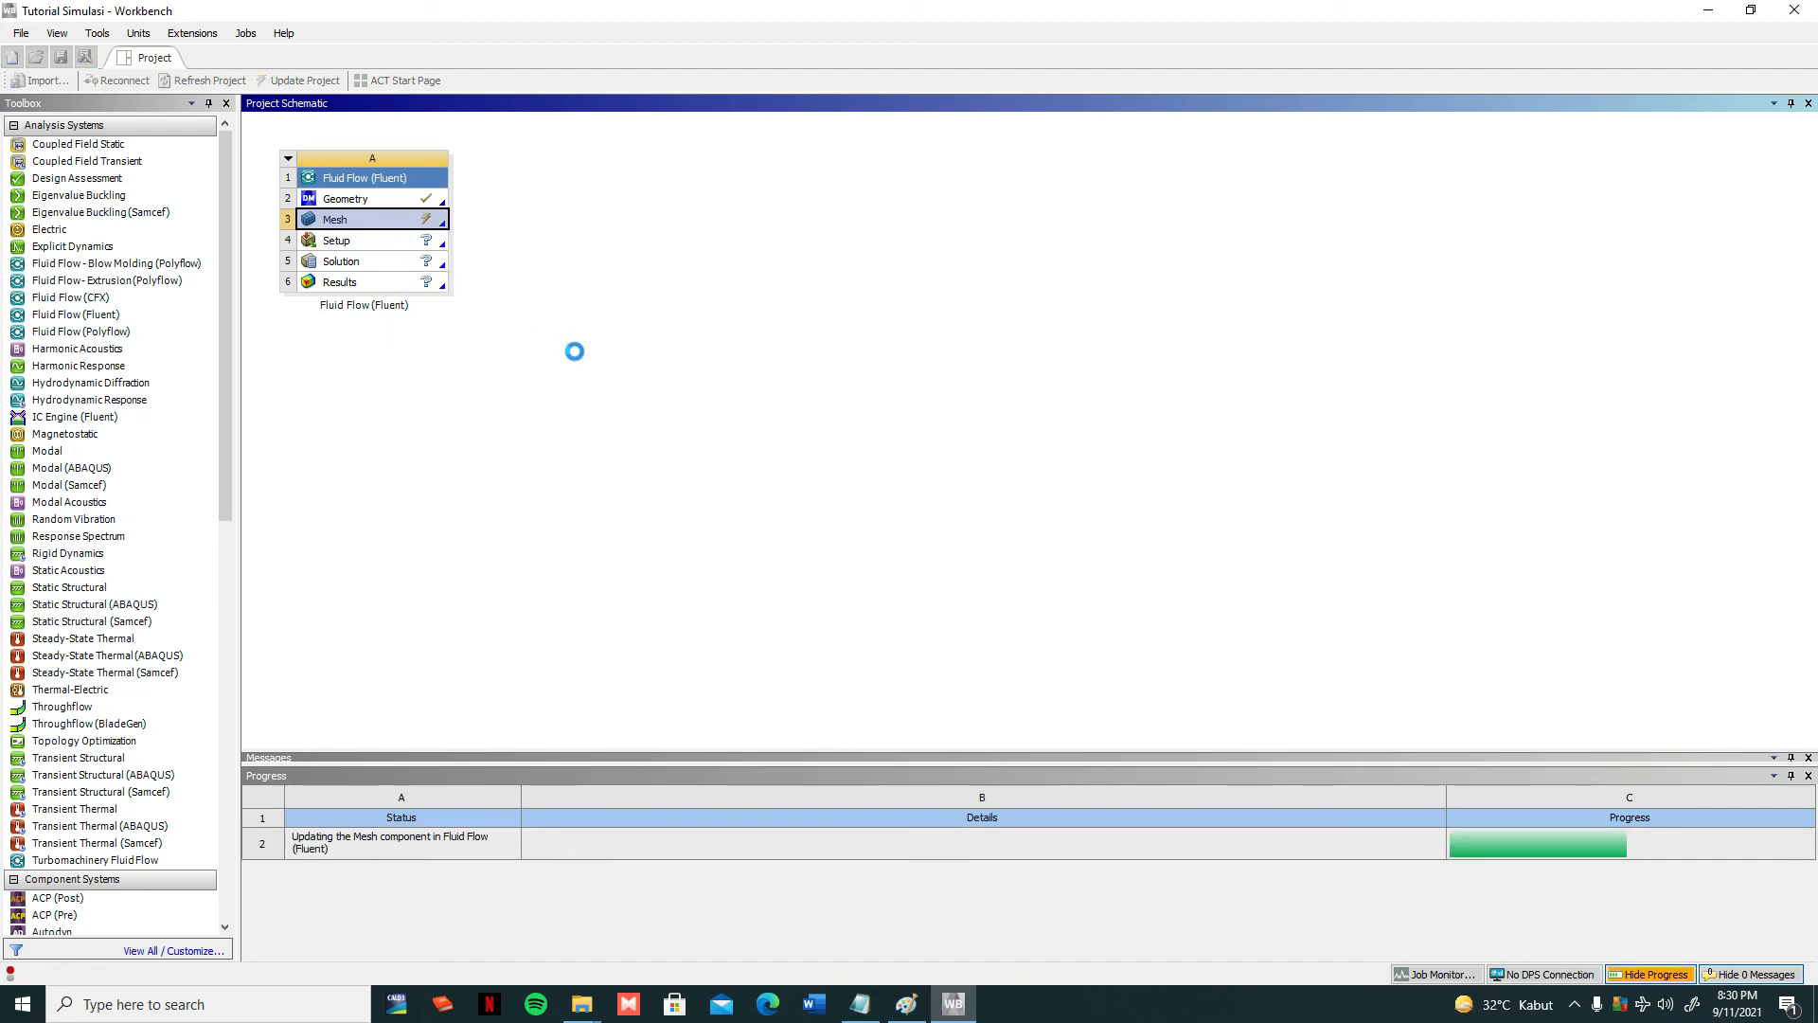